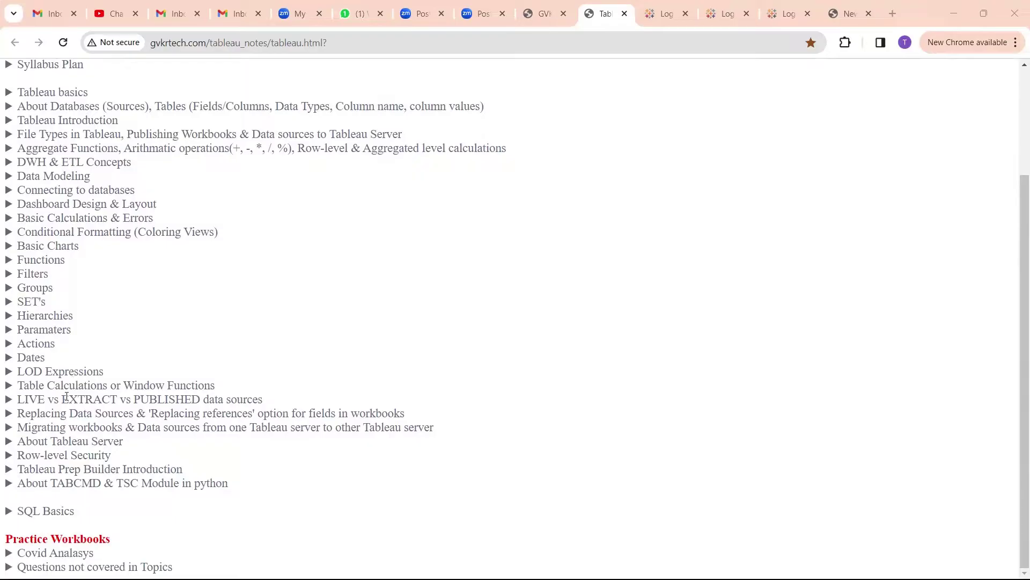
Step: Review the Quick Table Calculations options listed in the notes under Table Calculations or Window Functions, including the Running Total entry
left_click(66, 386)
scroll(103, 374, "down", 2)
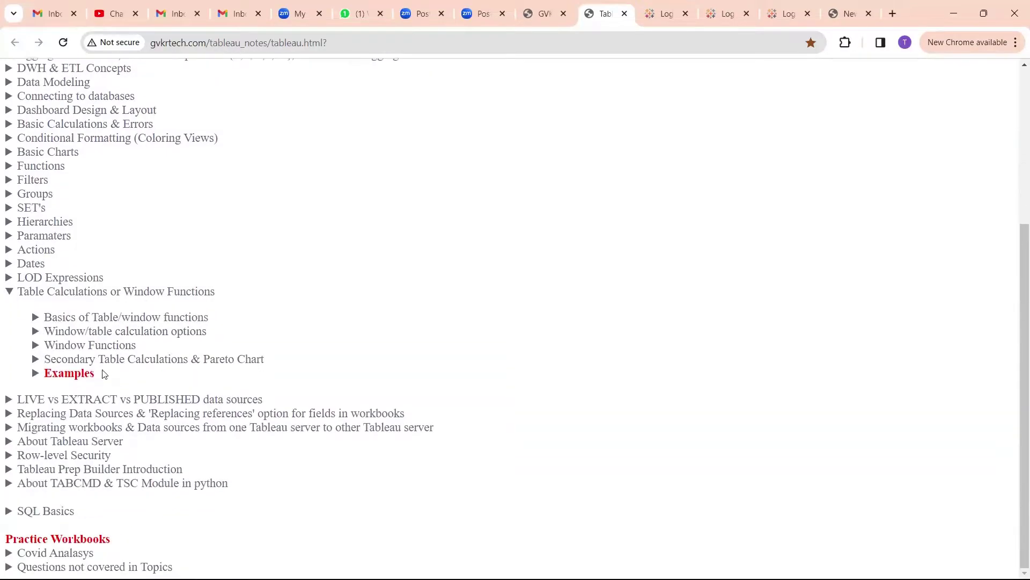
left_click(91, 331)
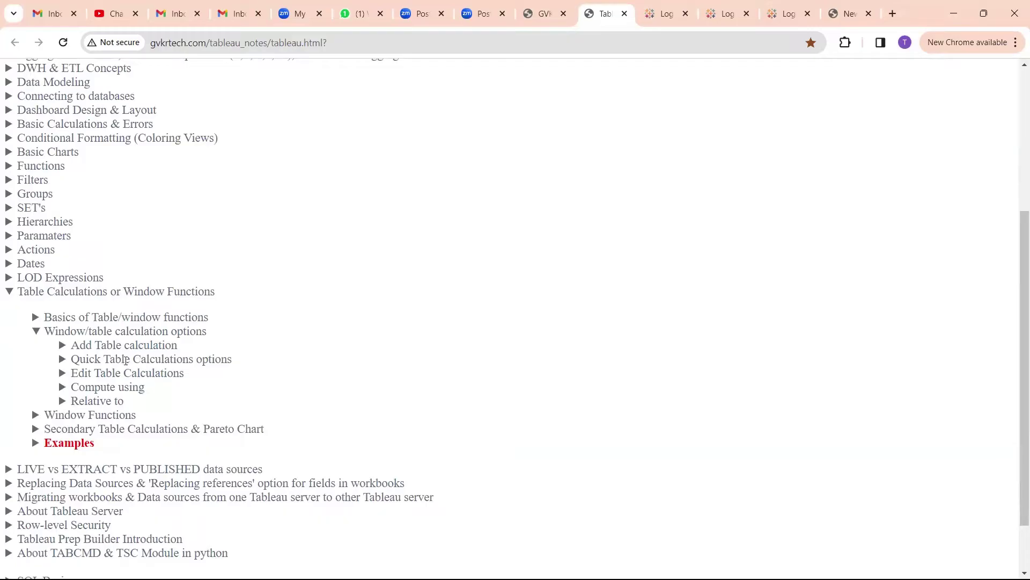
left_click(126, 360)
scroll(362, 361, "down", 2)
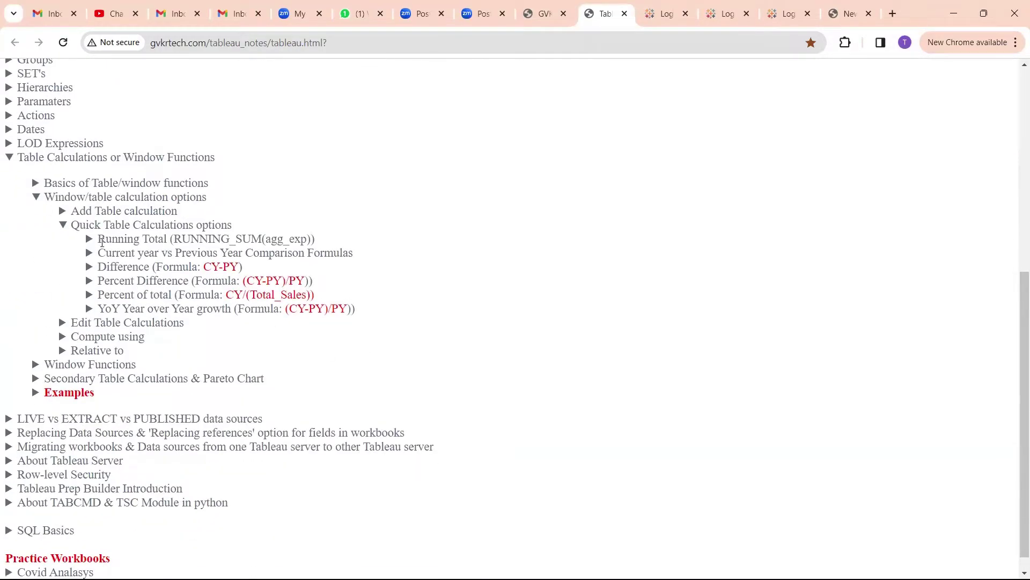
left_click_drag(98, 240, 309, 242)
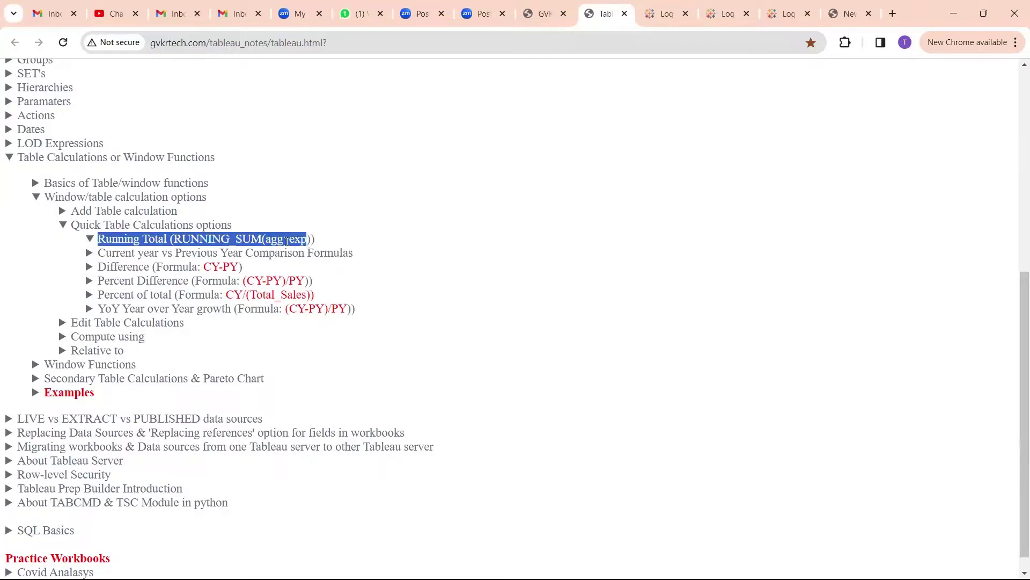
left_click(287, 241)
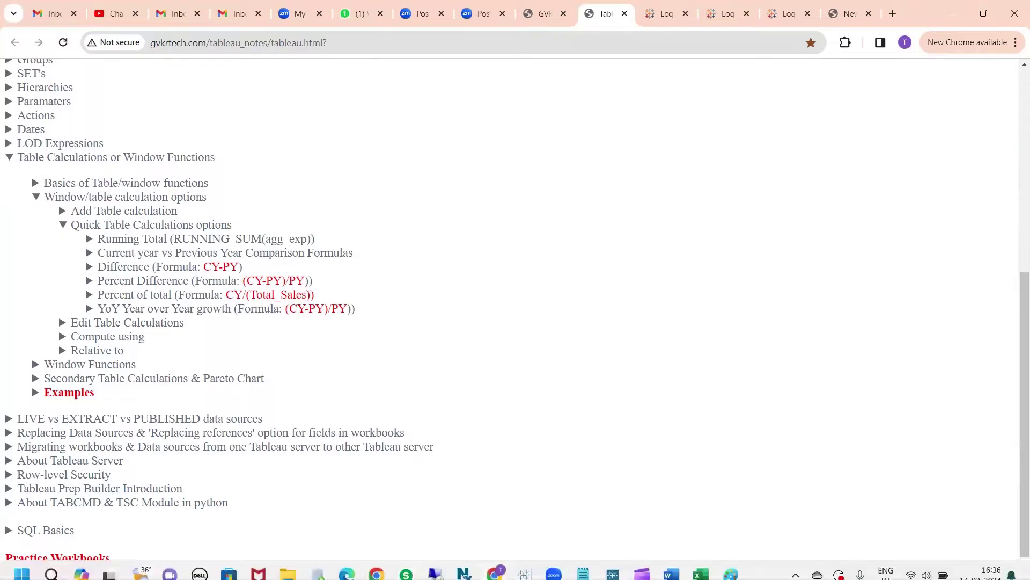
Step: Switch to the Tableau Book2 workbook and add a new blank worksheet
mouse_move(495, 564)
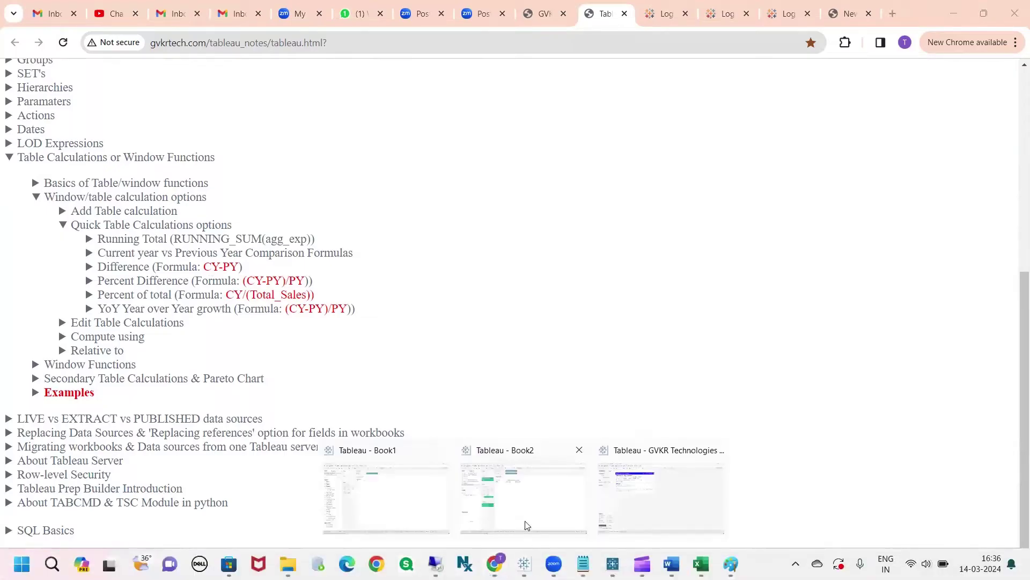
left_click(528, 518)
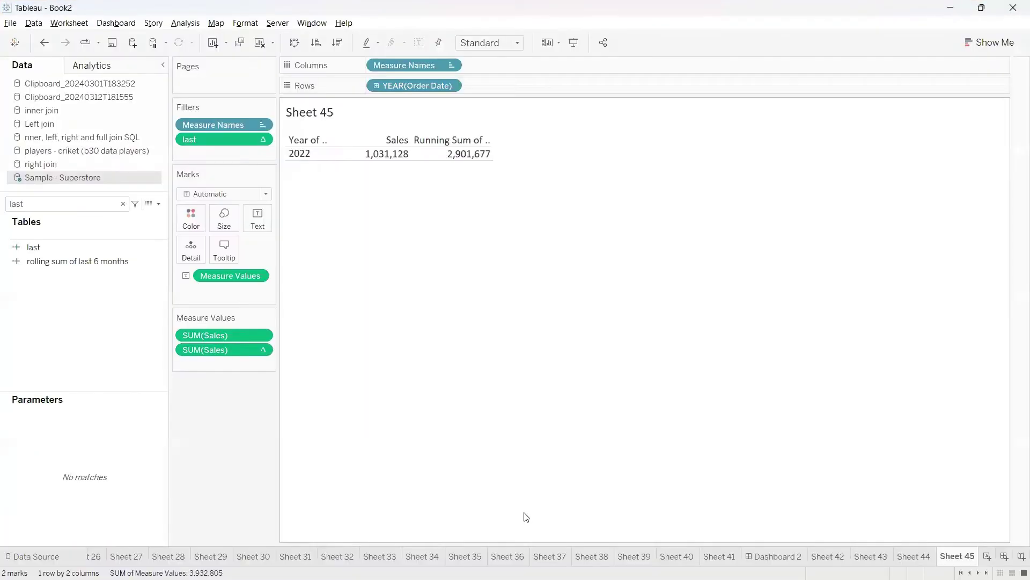
left_click(987, 556)
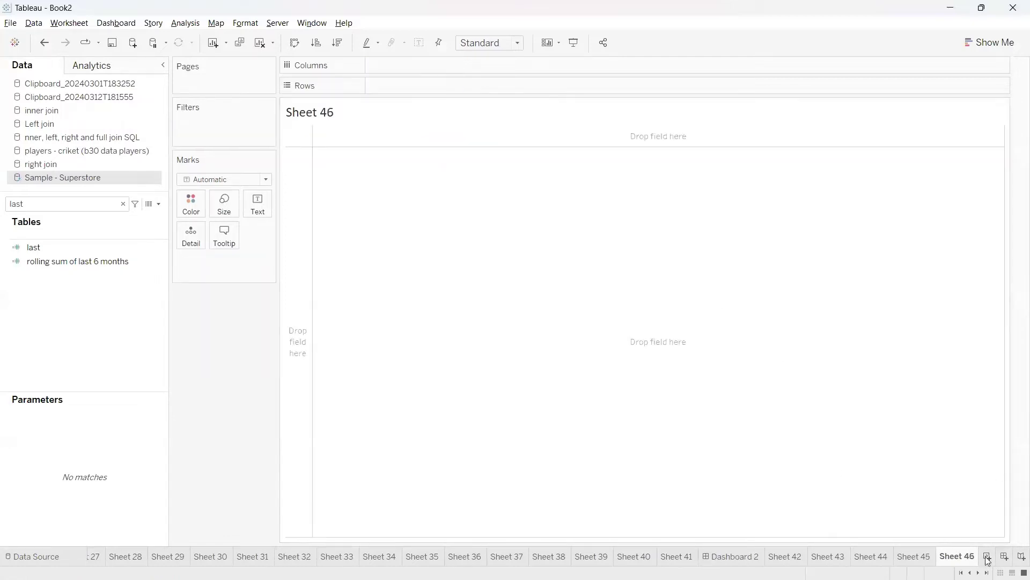
Step: Find the Order Date field by searching for "order" and place it on Rows by year
left_click(114, 198)
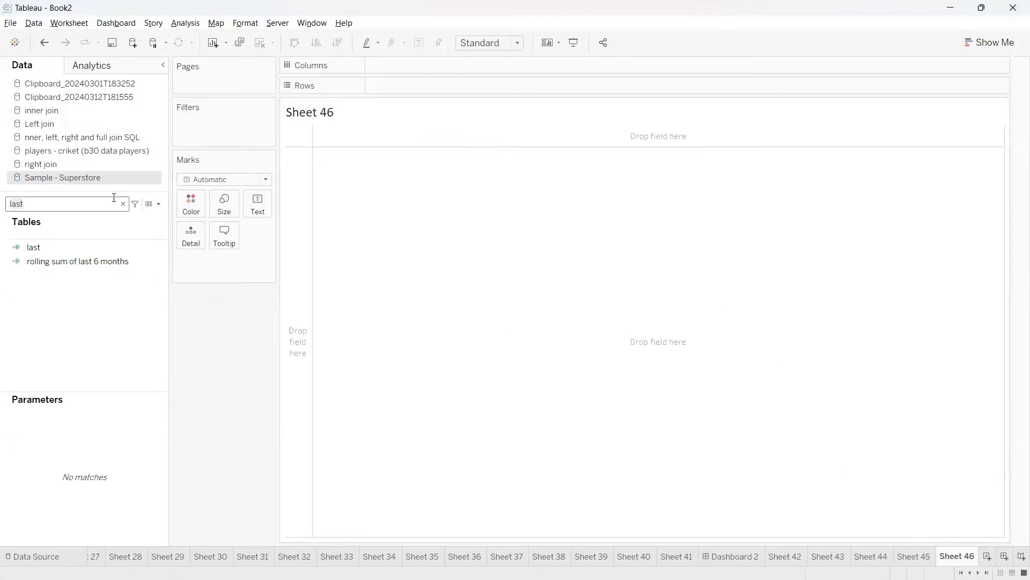
key("BackSpace")
key("BackSpace")
key("BackSpace")
key("BackSpace")
type("order")
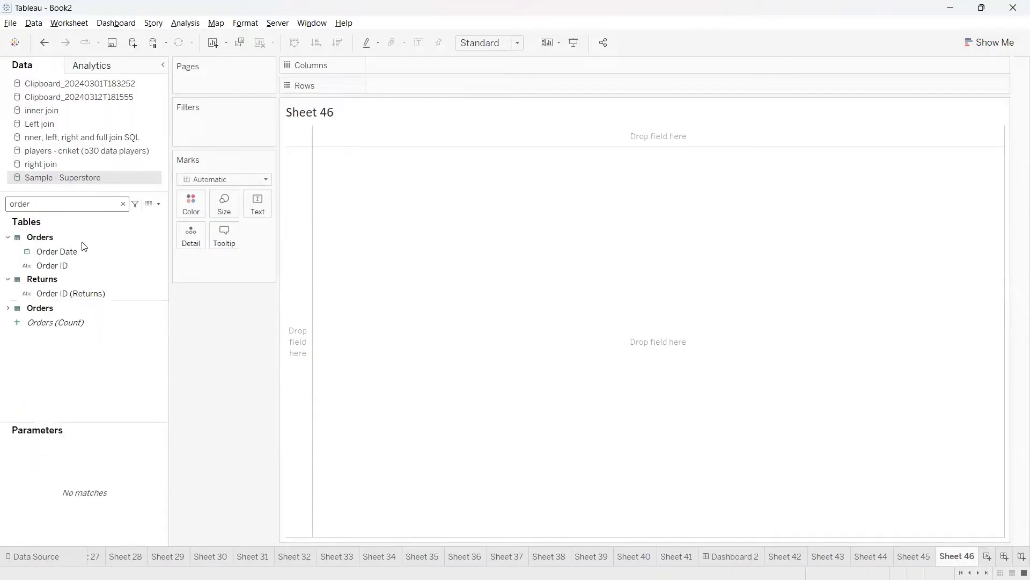
left_click_drag(84, 247, 252, 207)
Step: Search the fields for "sa" and add Sales to the view as summed text values per year
left_click(81, 201)
key("ctrl+a")
type("sa")
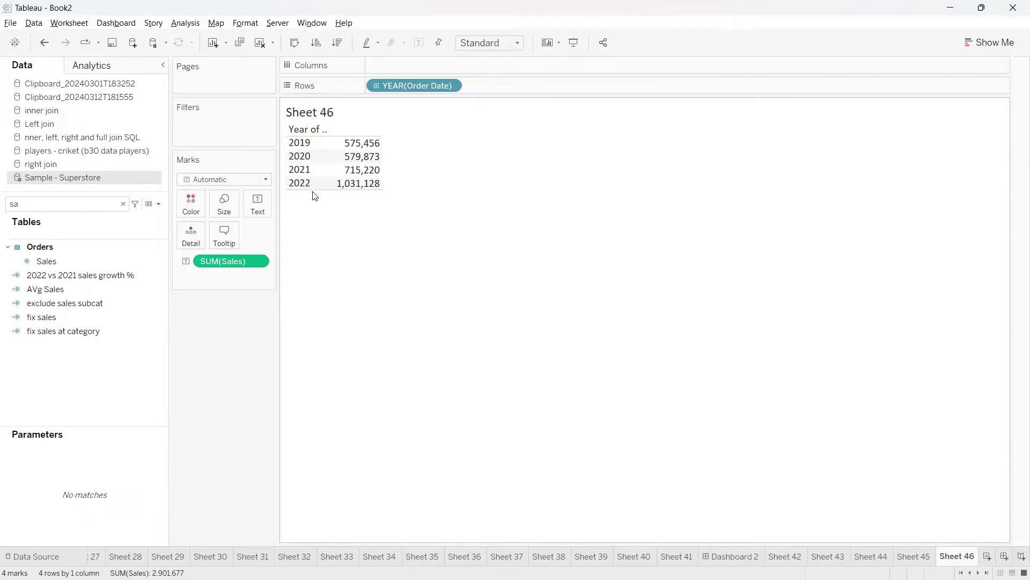
mouse_move(352, 186)
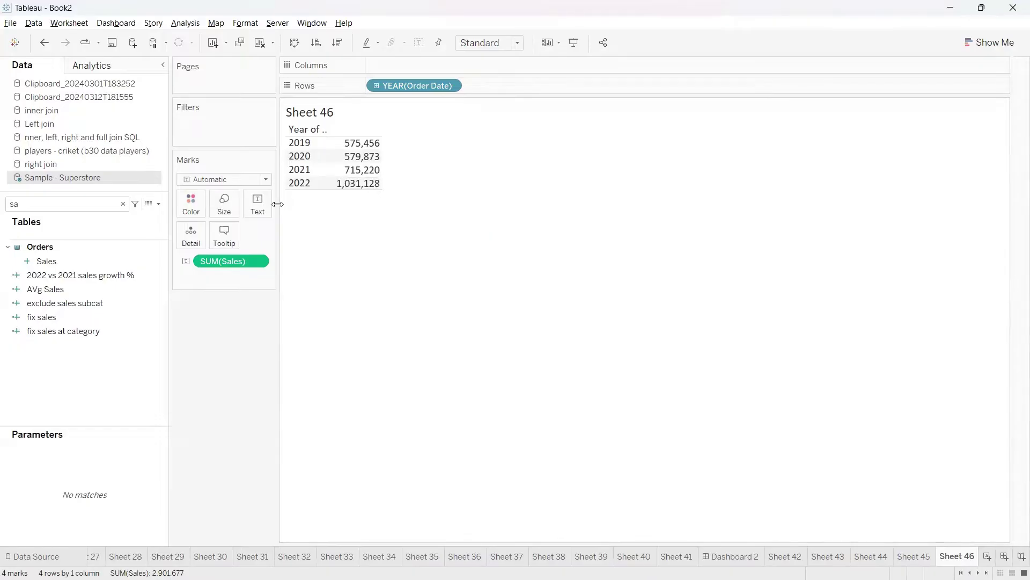
left_click(309, 188)
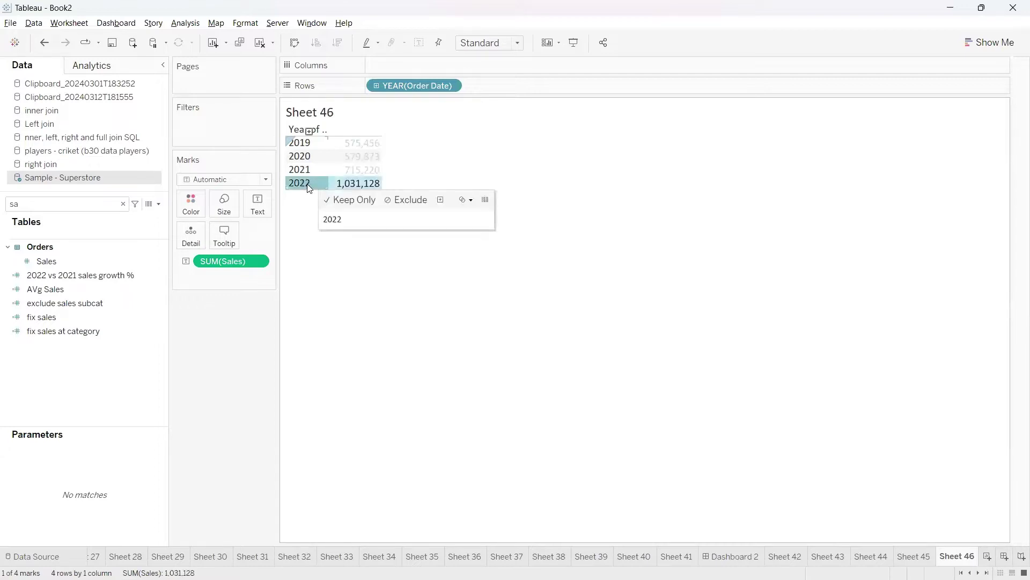
left_click(309, 187)
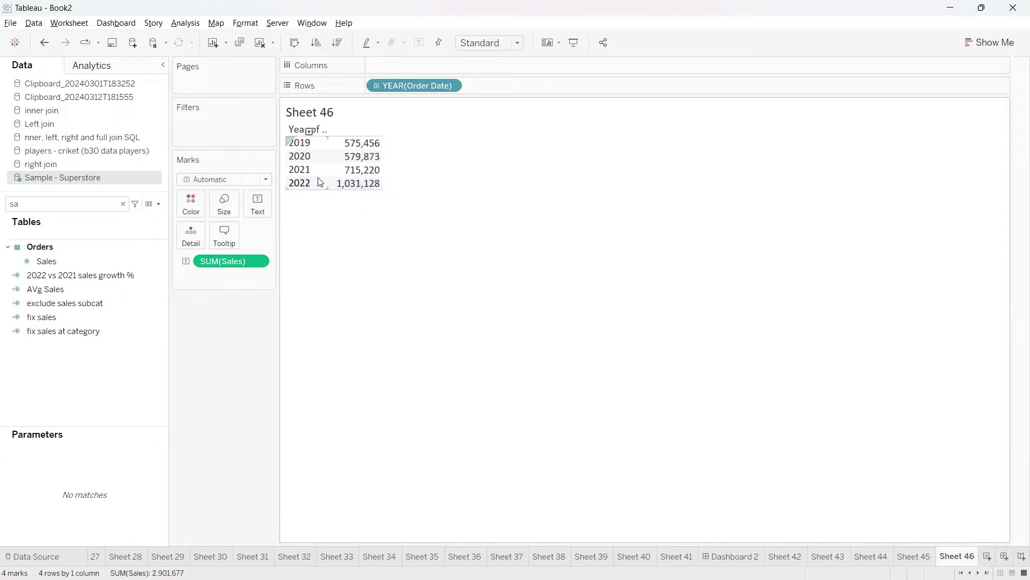
left_click(307, 207)
mouse_move(385, 185)
left_mouse_down()
mouse_move(395, 186)
mouse_move(387, 168)
mouse_move(429, 177)
mouse_move(422, 192)
left_mouse_up()
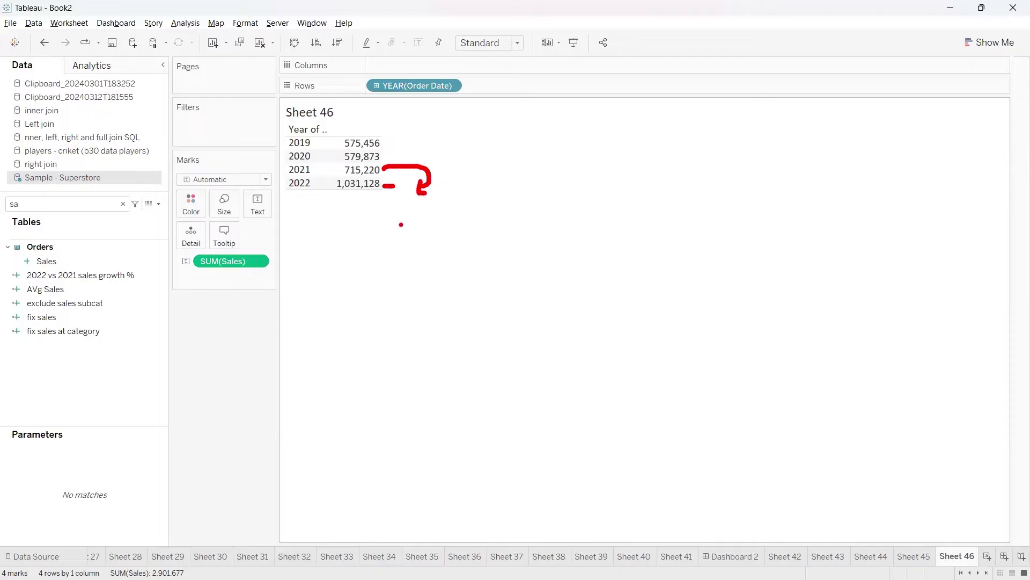
key("Escape")
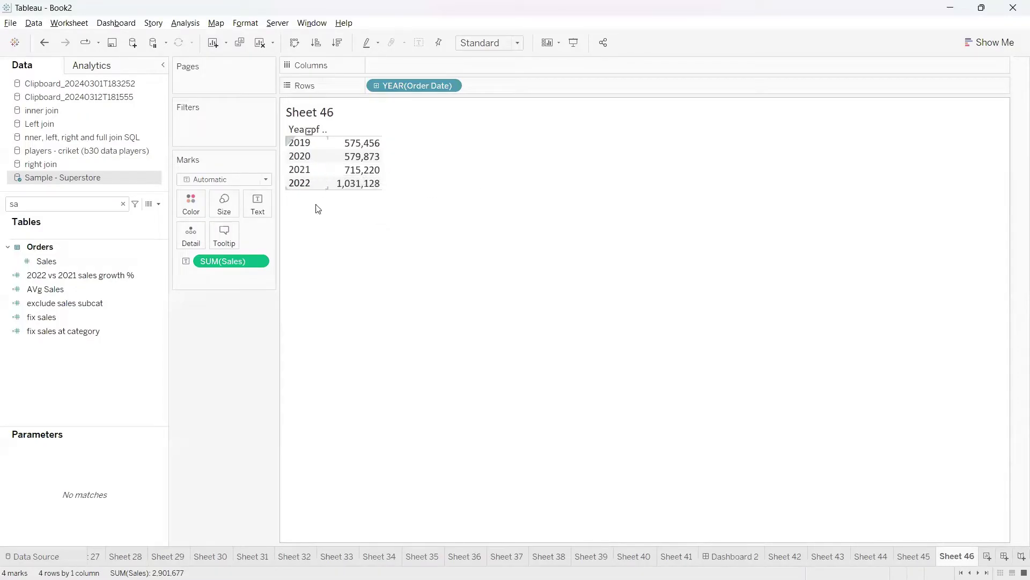
Step: Clear the field search and apply the Difference quick table calculation to SUM(Sales)
left_click(123, 204)
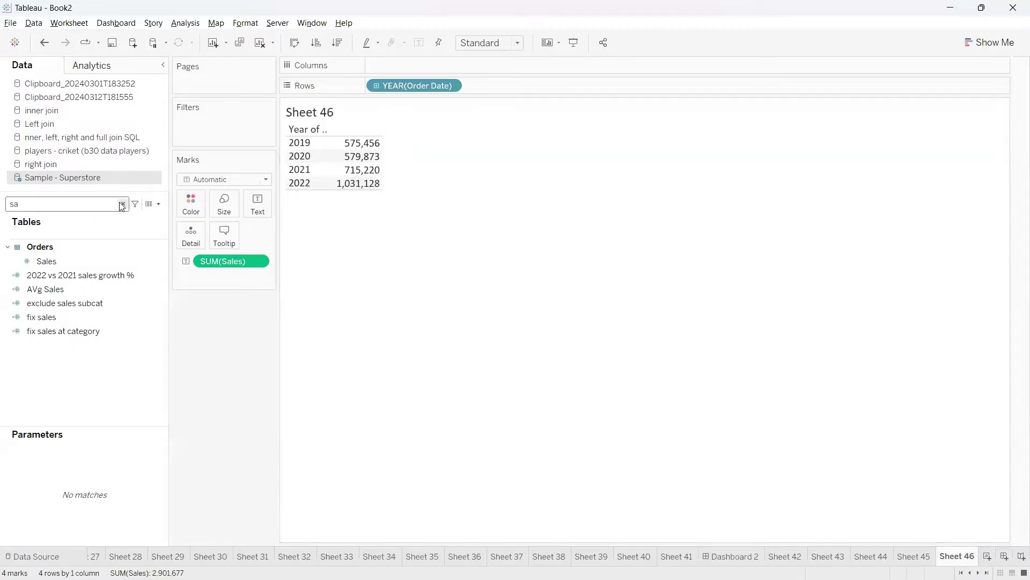
left_click(258, 262)
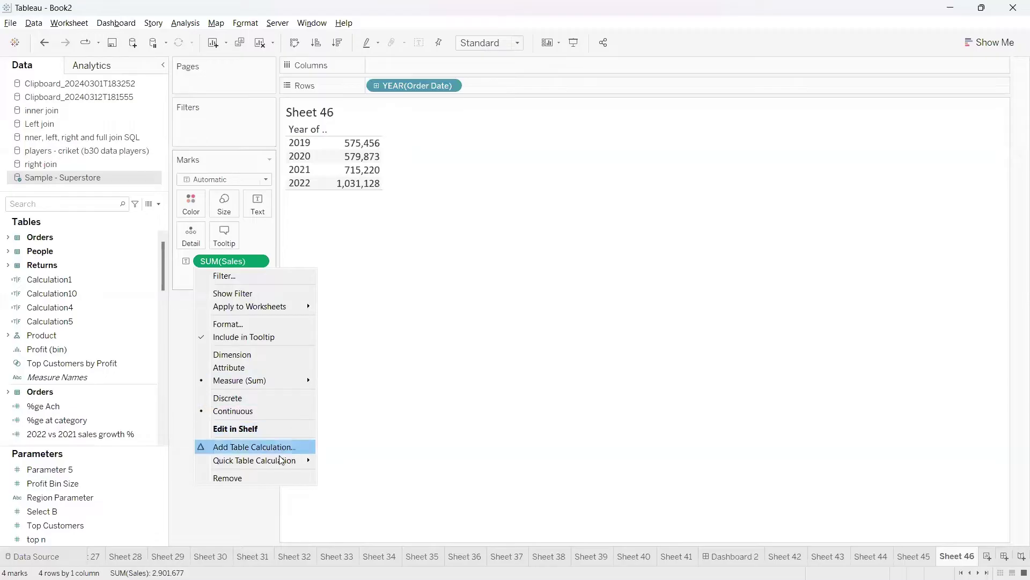
mouse_move(281, 463)
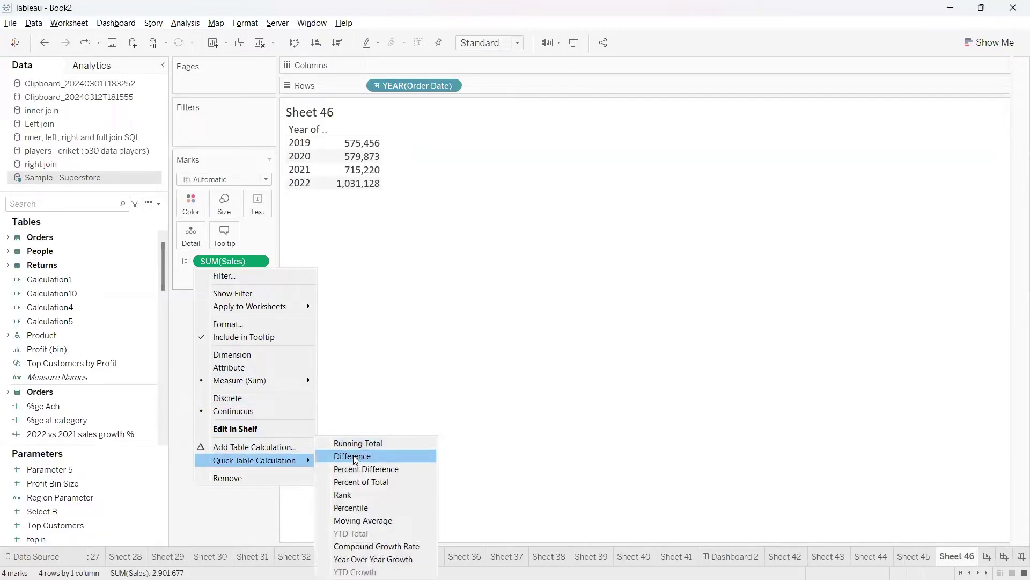
left_click(354, 457)
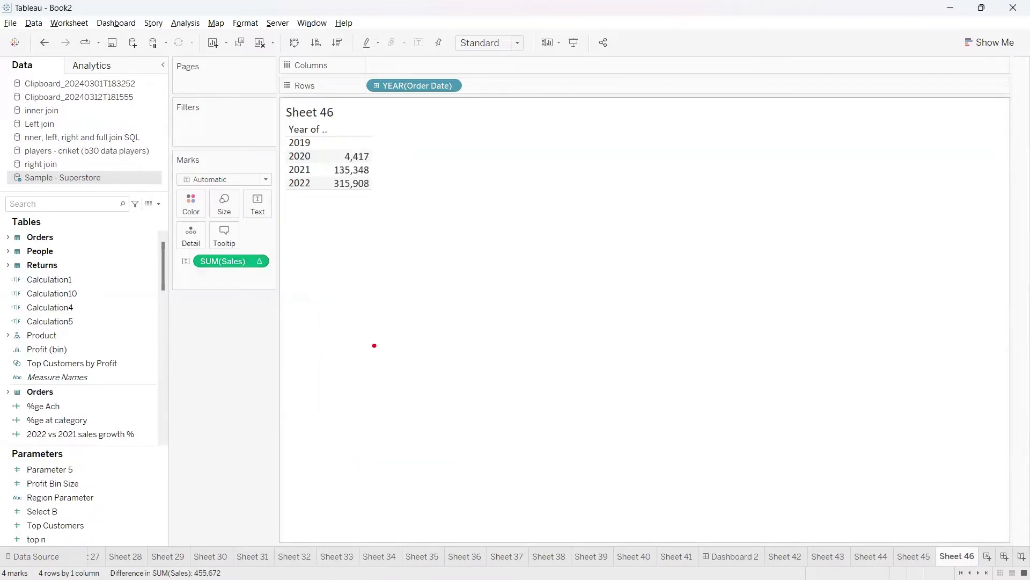
Step: Examine how each year's sales difference relates to the preceding year, including the first year, 2019
mouse_move(337, 194)
left_mouse_down()
mouse_move(358, 194)
mouse_move(336, 195)
left_mouse_up()
left_click_drag(376, 169, 393, 169)
left_click_drag(313, 170, 321, 157)
key("Escape")
key("ctrl+2")
left_click_drag(372, 140, 391, 140)
mouse_move(314, 140)
left_mouse_down()
mouse_move(350, 122)
mouse_move(318, 109)
left_mouse_up()
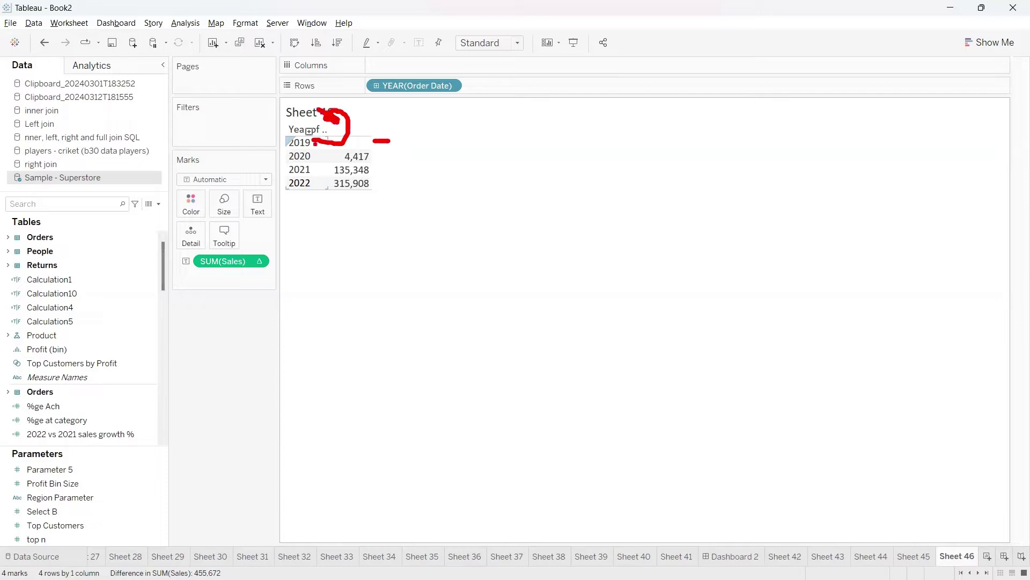
mouse_move(344, 143)
left_mouse_down()
mouse_move(353, 152)
mouse_move(357, 141)
left_mouse_up()
key("Escape")
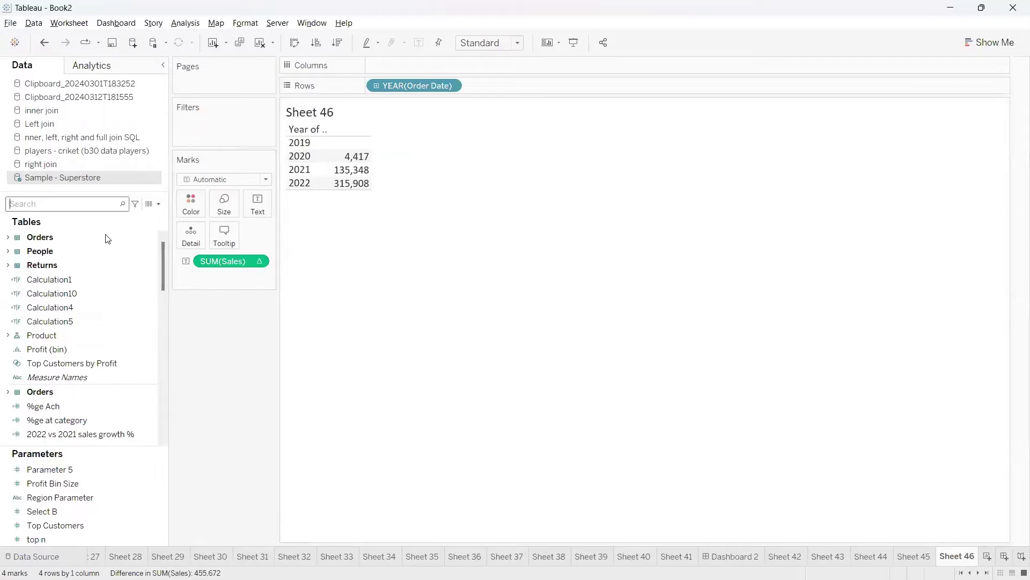
Step: Create a calculated field and fill it with the Difference table calculation from the SUM(Sales) mark field
left_click(159, 204)
left_click(129, 212)
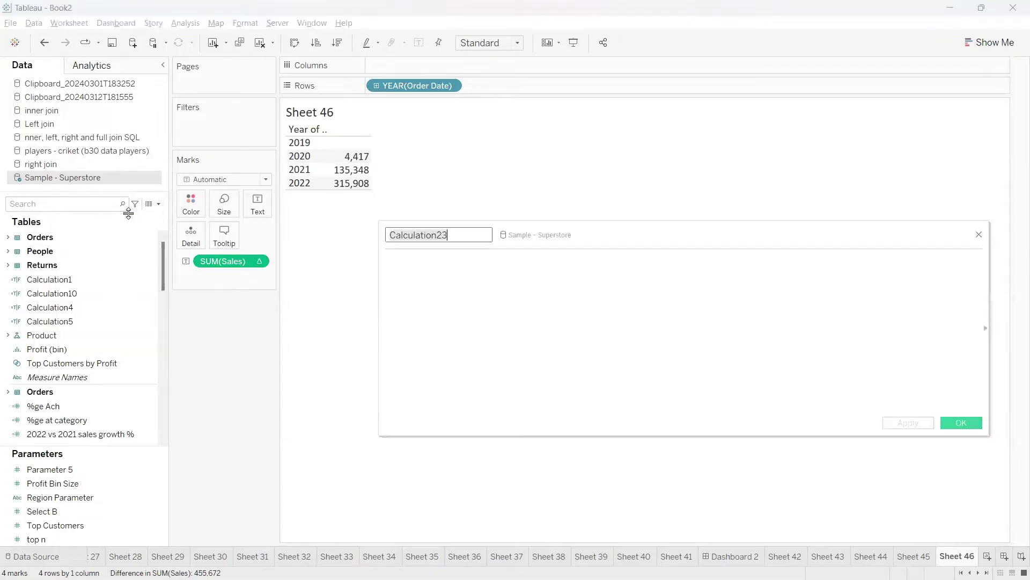
left_click(417, 287)
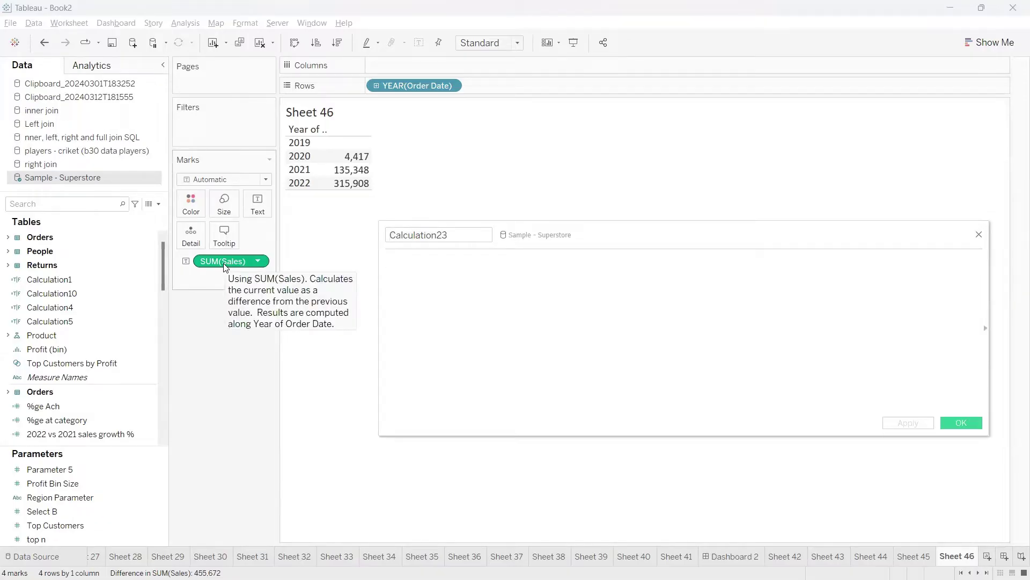
left_click_drag(223, 261, 448, 309)
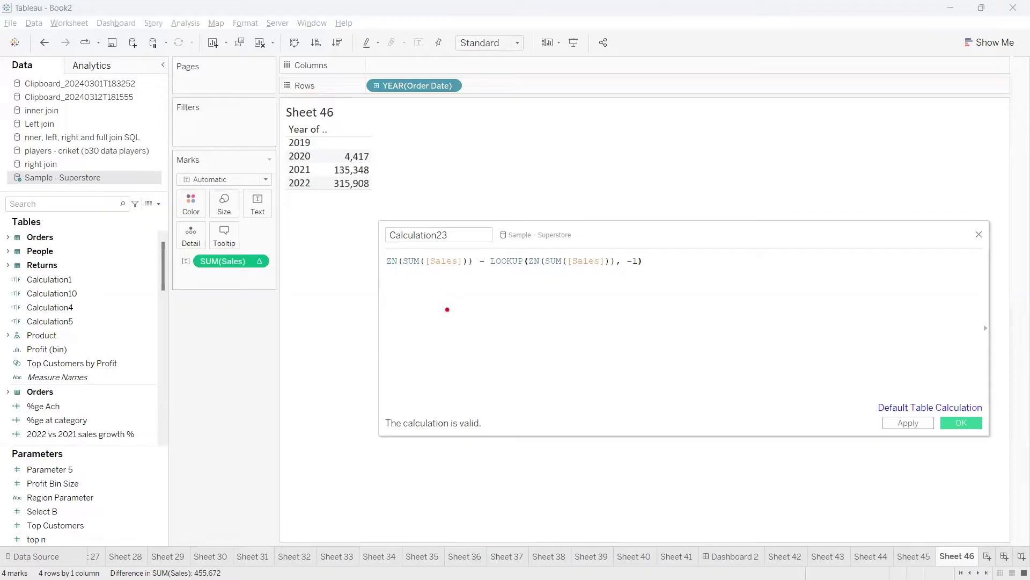
Step: Examine the formula's current-year sum, the subtraction and the LOOKUP term with offset -1, using 2022 as the current year
left_click_drag(388, 274, 640, 274)
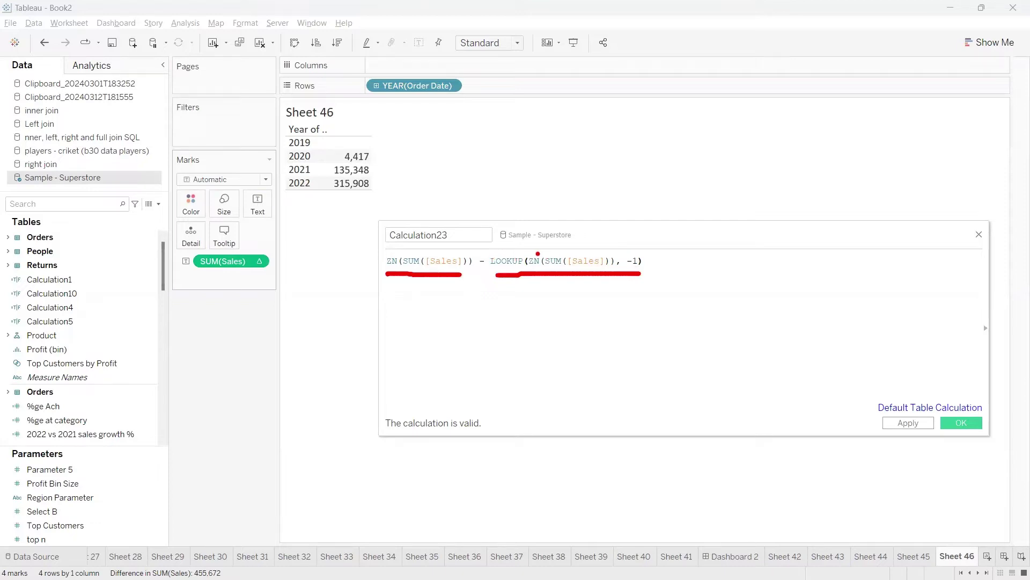
mouse_move(531, 253)
left_mouse_down()
mouse_move(558, 281)
mouse_move(601, 268)
mouse_move(569, 247)
mouse_move(532, 250)
left_mouse_up()
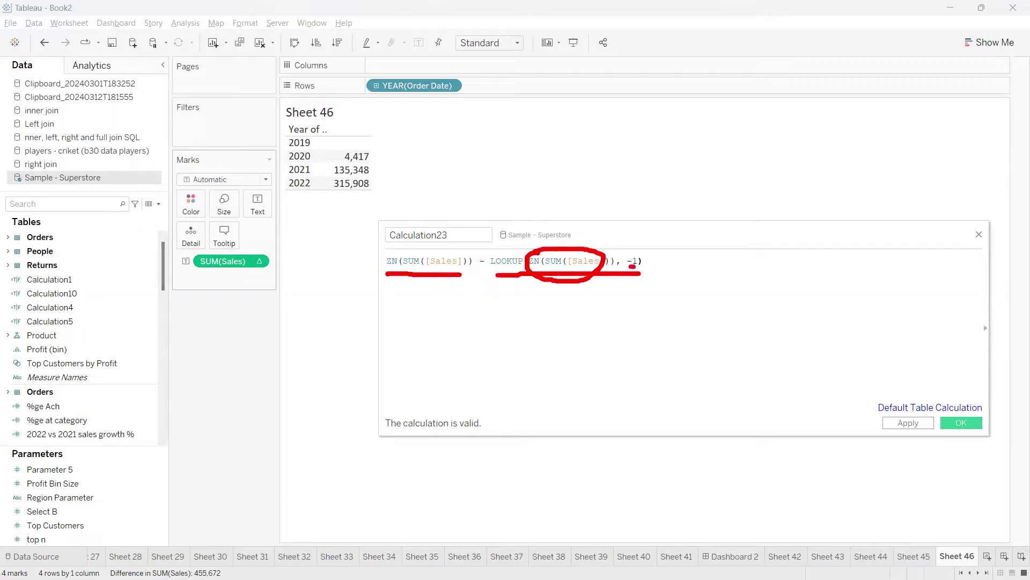
left_click_drag(632, 267, 641, 274)
left_click_drag(437, 274, 440, 327)
mouse_move(424, 301)
left_mouse_down()
mouse_move(436, 320)
mouse_move(446, 304)
left_mouse_up()
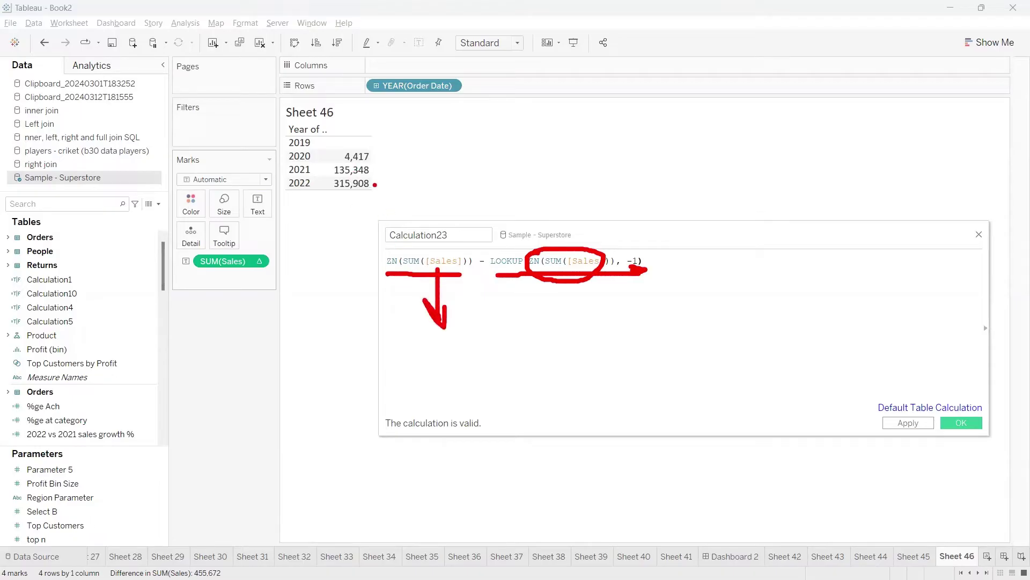
left_click_drag(375, 184, 392, 184)
mouse_move(485, 267)
left_mouse_down()
mouse_move(475, 296)
mouse_move(485, 301)
left_mouse_up()
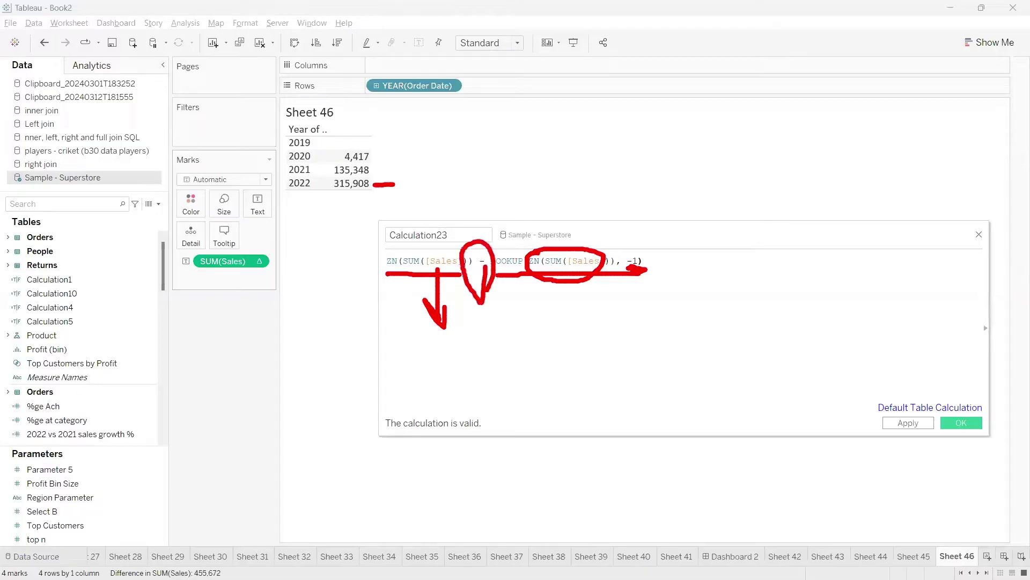
key("Escape")
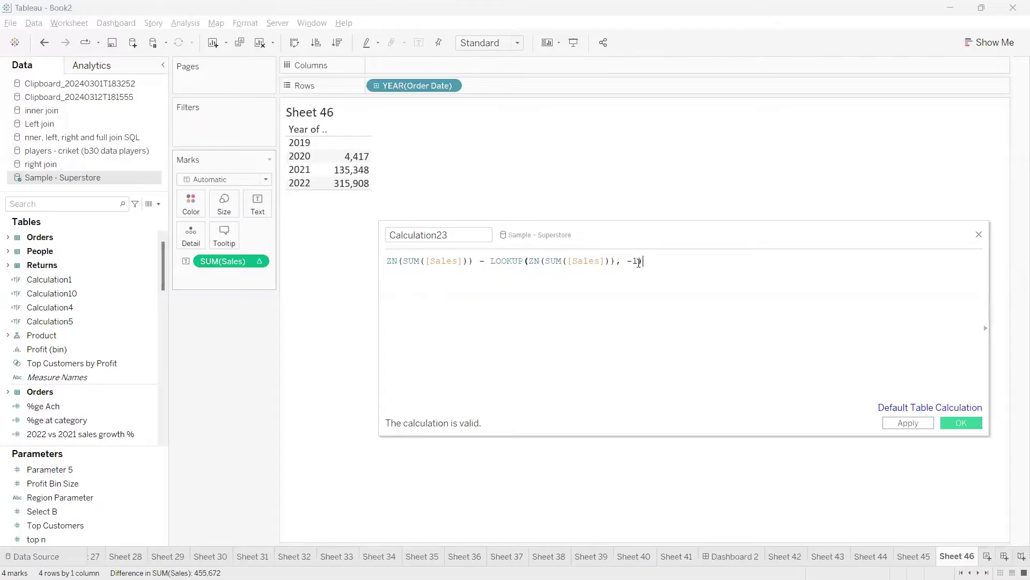
key("ctrl+a")
left_click(451, 298)
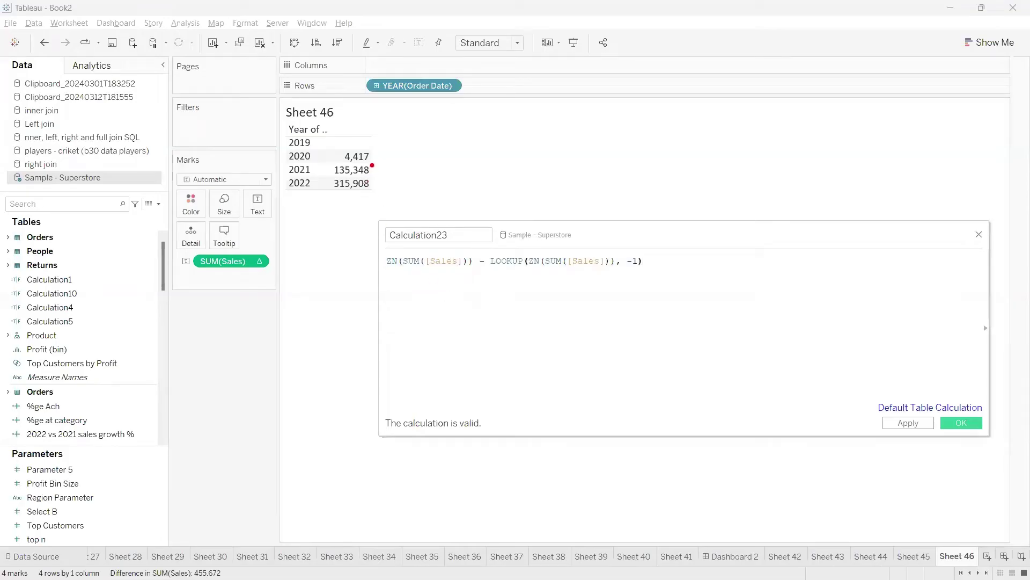
Step: Trace the difference formula for 2020, matching the first sum to 2020 and the LOOKUP term to 2019
mouse_move(374, 156)
left_mouse_down()
mouse_move(395, 152)
mouse_move(390, 164)
left_mouse_up()
left_click_drag(437, 268, 447, 310)
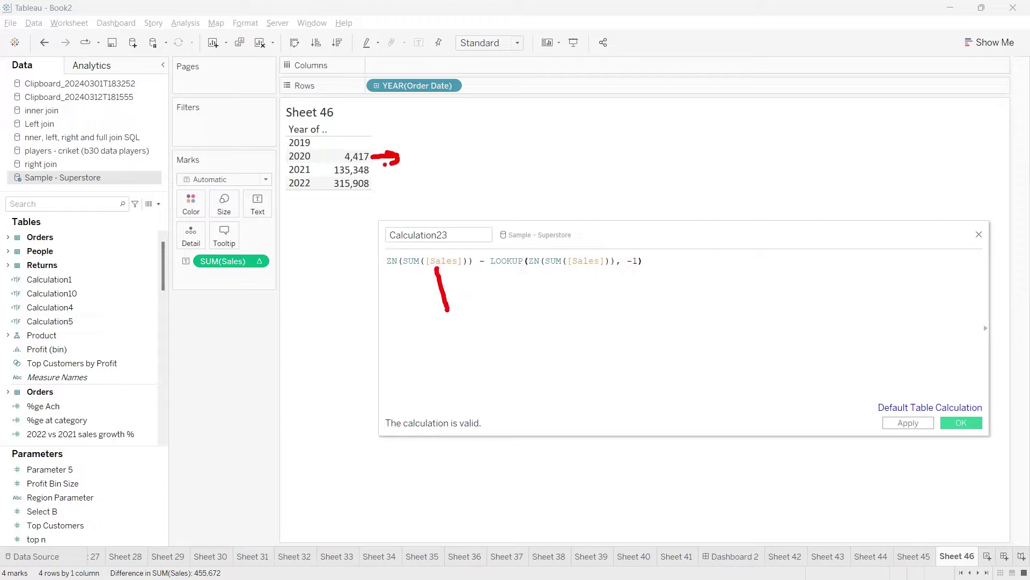
mouse_move(385, 163)
left_mouse_down()
mouse_move(411, 256)
mouse_move(447, 316)
left_mouse_up()
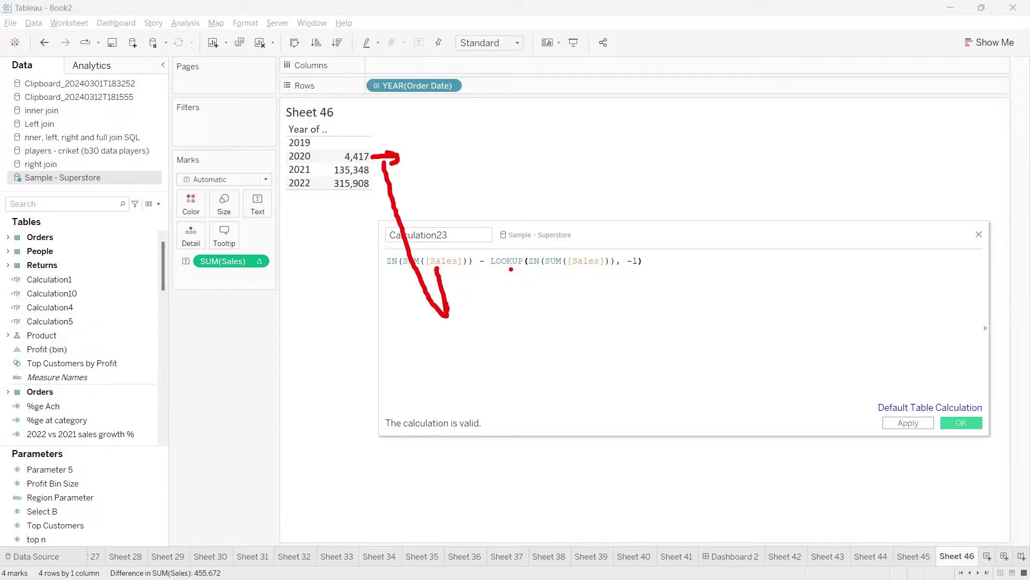
mouse_move(510, 269)
left_mouse_down()
mouse_move(647, 270)
mouse_move(625, 270)
left_mouse_up()
mouse_move(358, 146)
left_mouse_down()
mouse_move(591, 274)
mouse_move(597, 293)
left_mouse_up()
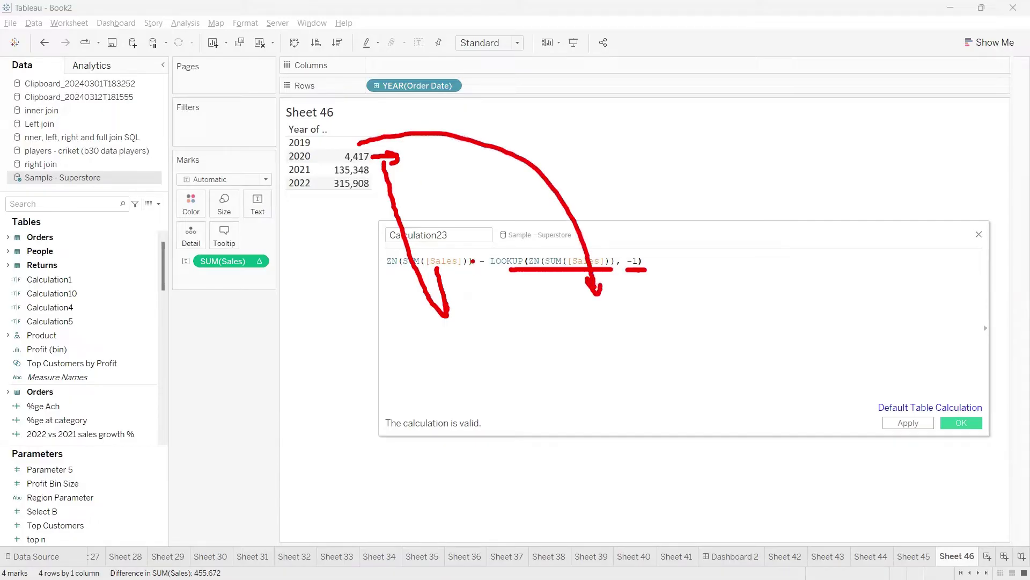
mouse_move(474, 261)
left_mouse_down()
mouse_move(491, 280)
mouse_move(477, 260)
left_mouse_up()
key("Escape")
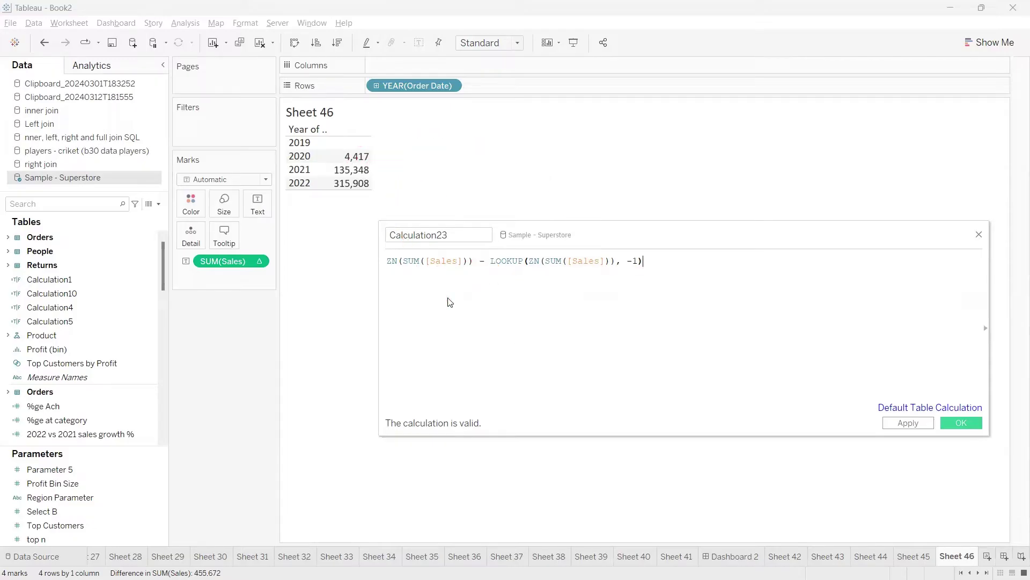
Step: Find the Sales field, add it to the yearly table, and place it ahead of the difference measure
left_click(55, 204)
type("sa")
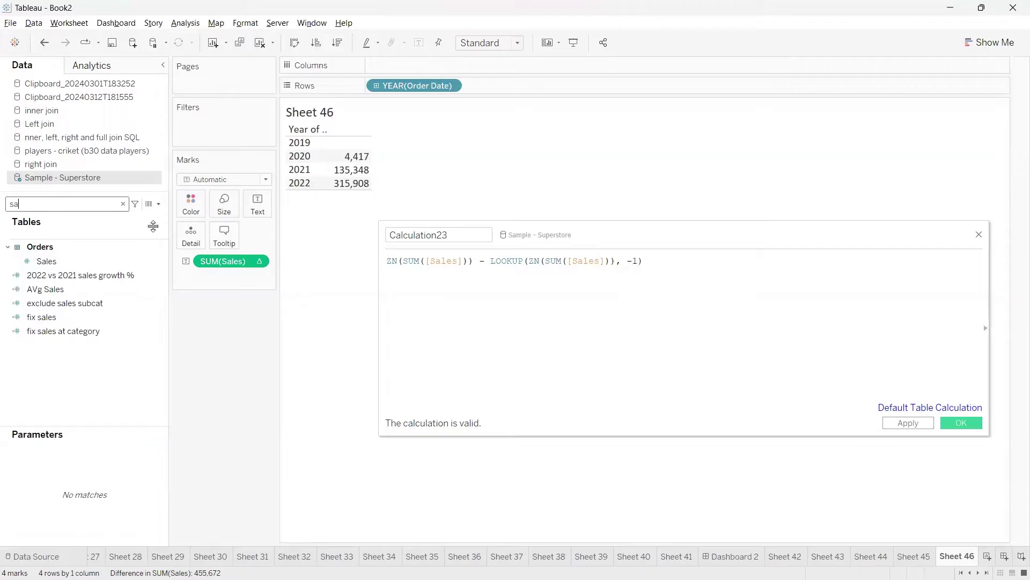
left_click(57, 262)
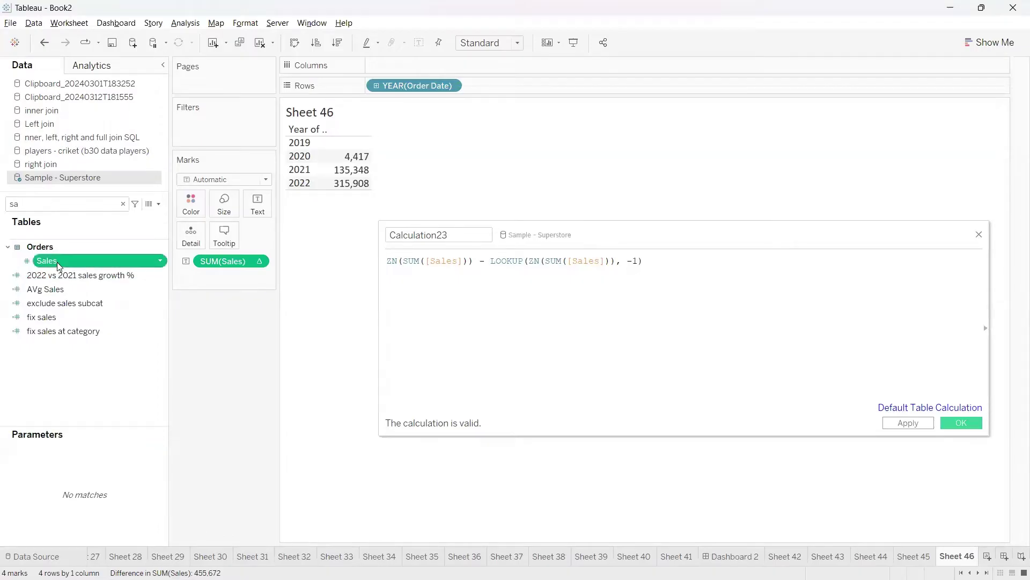
double_click(57, 262)
left_click_drag(205, 322, 236, 344)
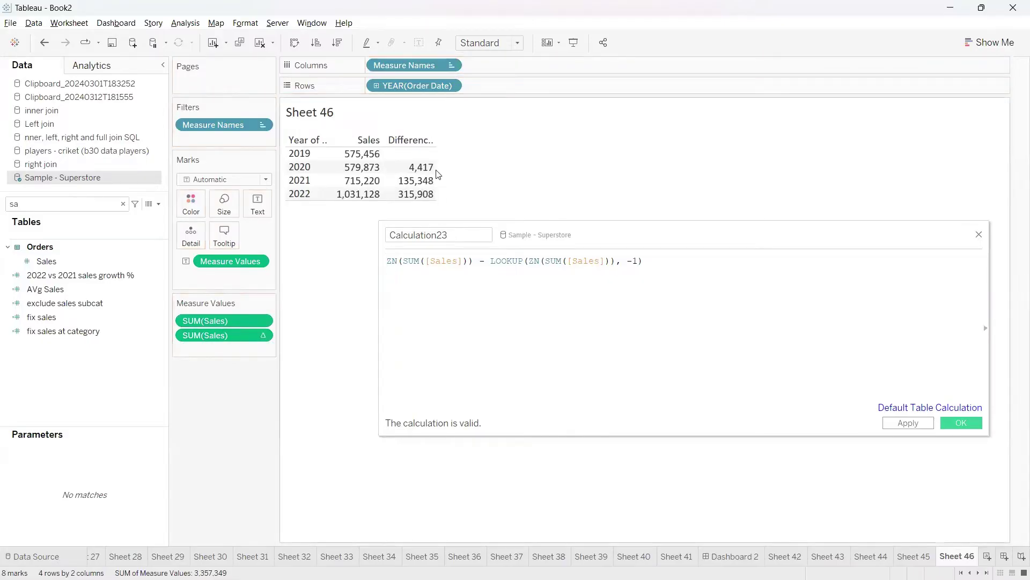
Step: Widen the table's measure columns and move the calculation editor clear of the values being compared
mouse_move(438, 168)
left_click_drag(437, 168, 511, 180)
left_click_drag(602, 260, 605, 269)
mouse_move(381, 131)
left_mouse_down()
mouse_move(429, 184)
mouse_move(364, 120)
left_mouse_up()
mouse_move(469, 138)
left_mouse_down()
mouse_move(454, 160)
mouse_move(521, 213)
mouse_move(497, 135)
mouse_move(464, 132)
left_mouse_up()
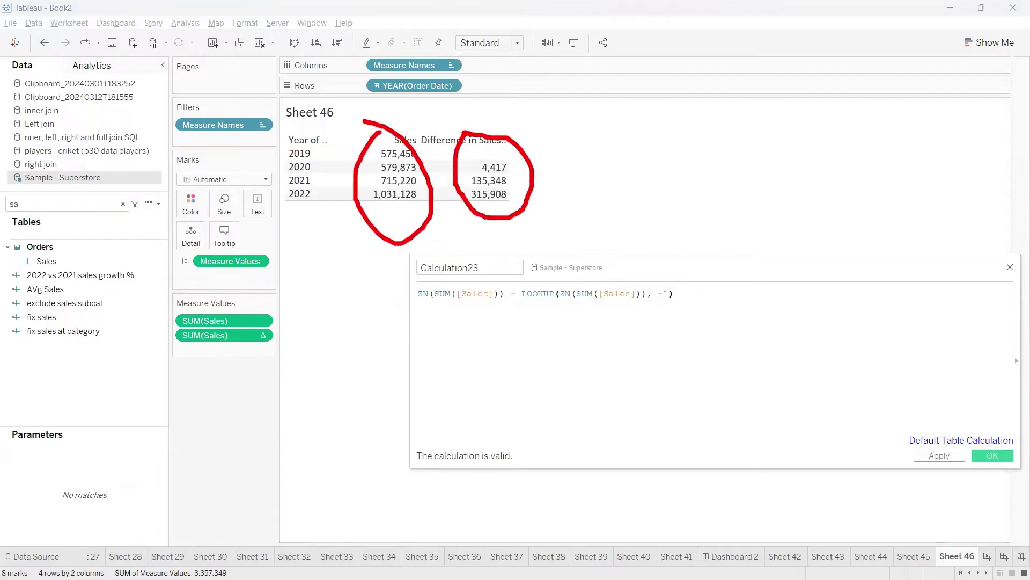
key("Escape")
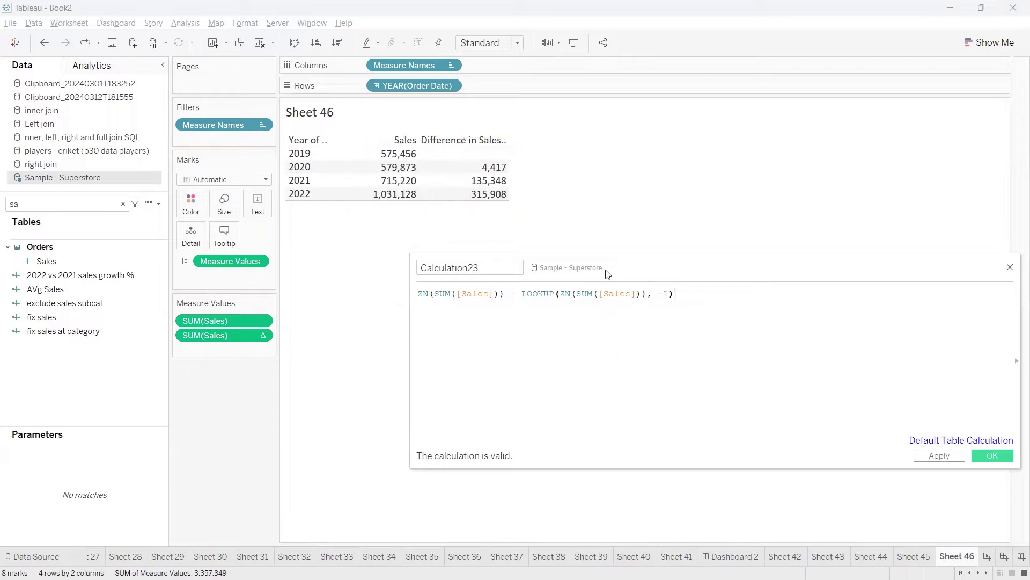
left_click_drag(605, 270, 536, 273)
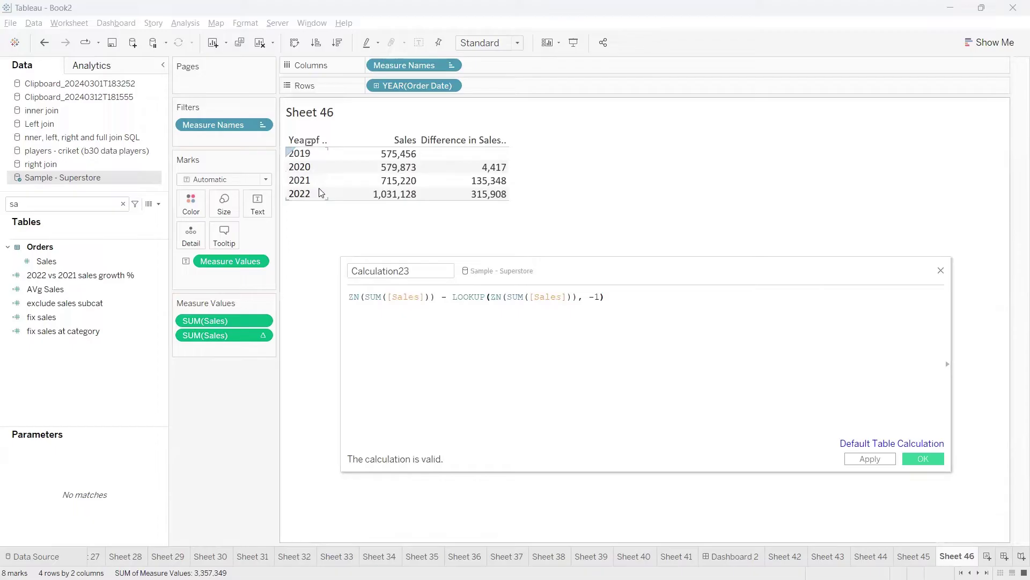
left_click(596, 297)
key("BackSpace")
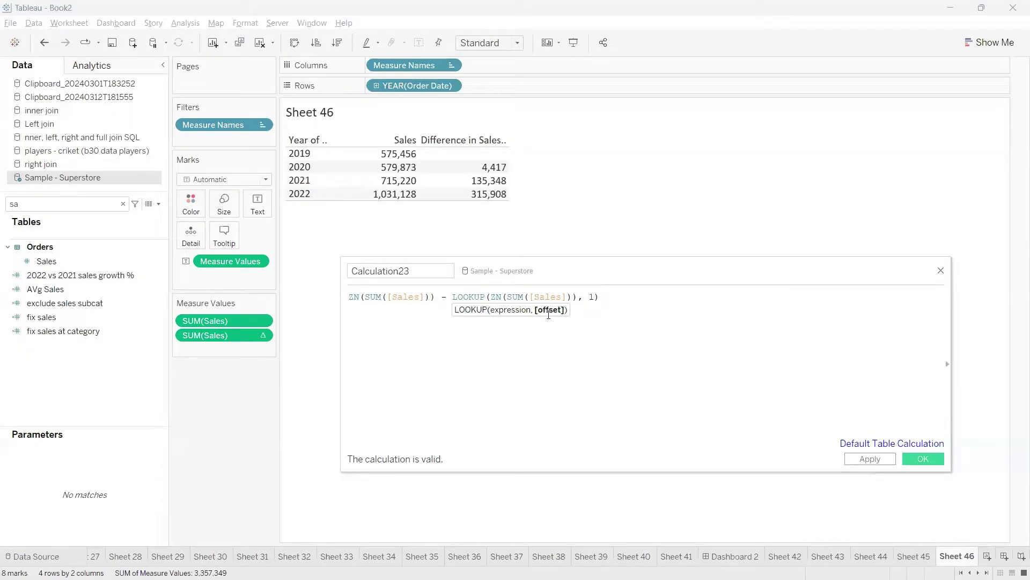
left_click(941, 271)
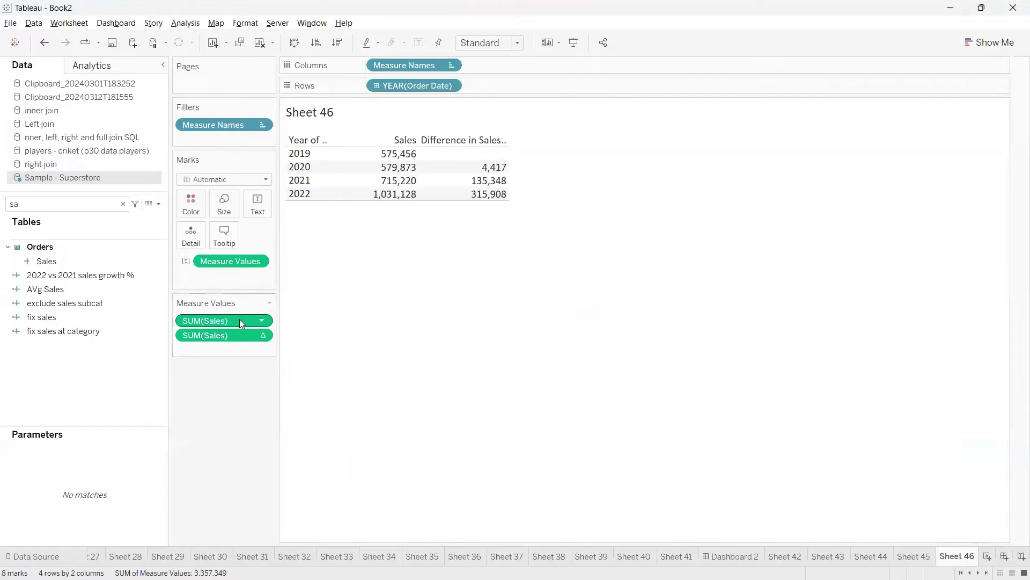
Step: Edit the difference measure's formula in place so its LOOKUP offset is 1
double_click(211, 335)
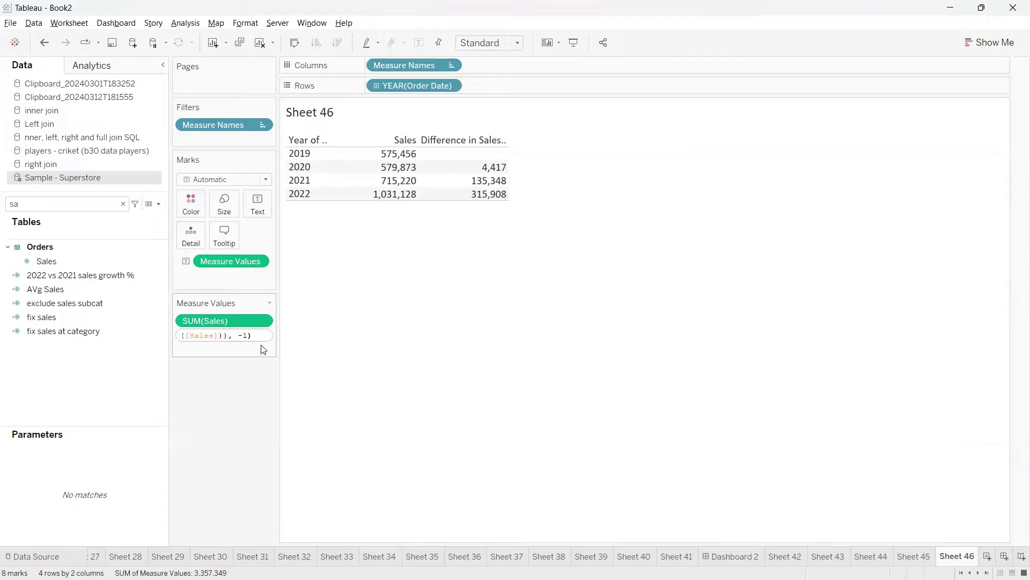
key("Left")
key("Left")
key("Left")
key("Left")
key("Left")
key("Left")
key("Left")
key("Left")
key("Left")
key("Left")
key("Left")
key("Left")
key("Left")
key("Left")
key("Left")
key("Left")
key("Left")
key("Left")
key("Left")
key("Left")
key("Left")
key("Right")
key("Right")
key("Right")
key("Right")
key("Right")
key("Right")
key("Right")
key("Right")
key("Right")
key("Right")
key("Right")
key("Right")
key("Right")
key("Right")
key("Right")
key("Right")
key("Right")
key("Right")
key("Right")
key("Right")
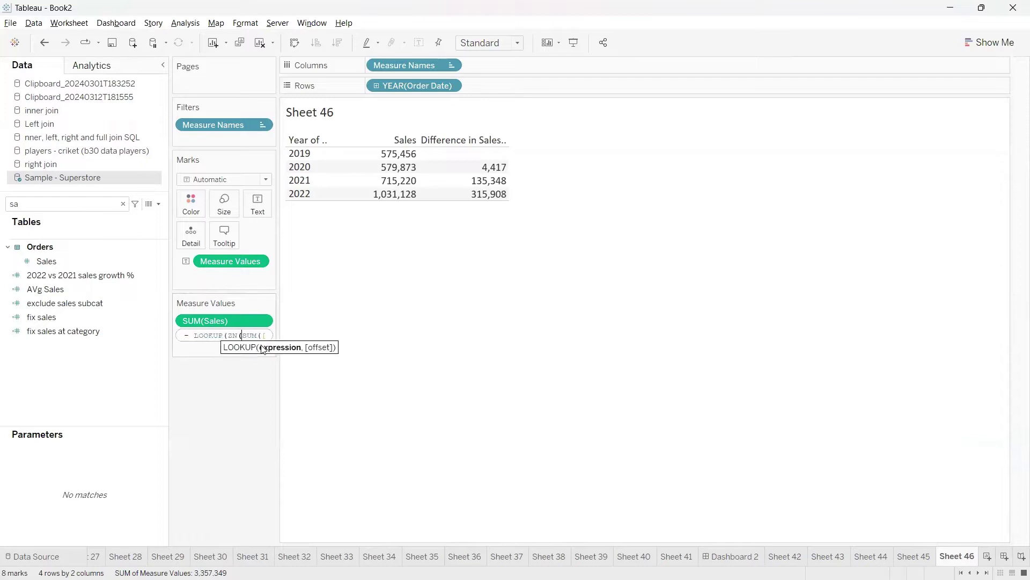
key("Right")
key("Right")
key("Right")
key("Right")
key("Right")
key("Right")
key("Right")
key("Right")
key("Right")
key("Right")
key("Right")
key("Right")
key("Right")
key("Right")
key("Right")
key("Right")
key("Right")
key("Right")
key("Left")
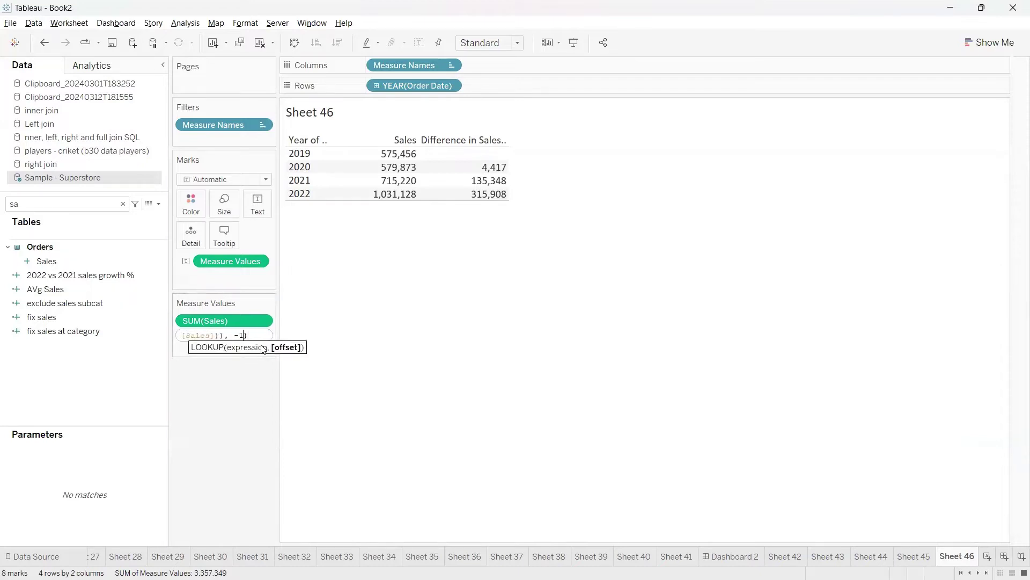
key("Left")
key("BackSpace")
key("Return")
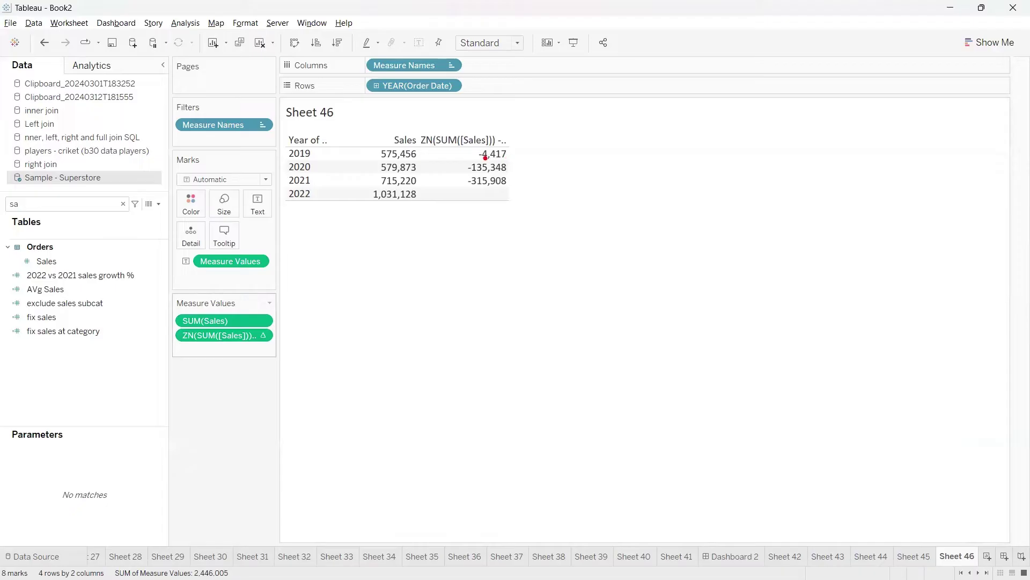
Step: Compare 2019 sales with 2020 sales for the forward-offset difference, and check the 2022 difference cell
mouse_move(422, 153)
left_mouse_down()
mouse_move(438, 153)
mouse_move(438, 165)
mouse_move(421, 165)
left_mouse_up()
mouse_move(497, 197)
left_mouse_down()
mouse_move(543, 213)
mouse_move(498, 234)
left_mouse_up()
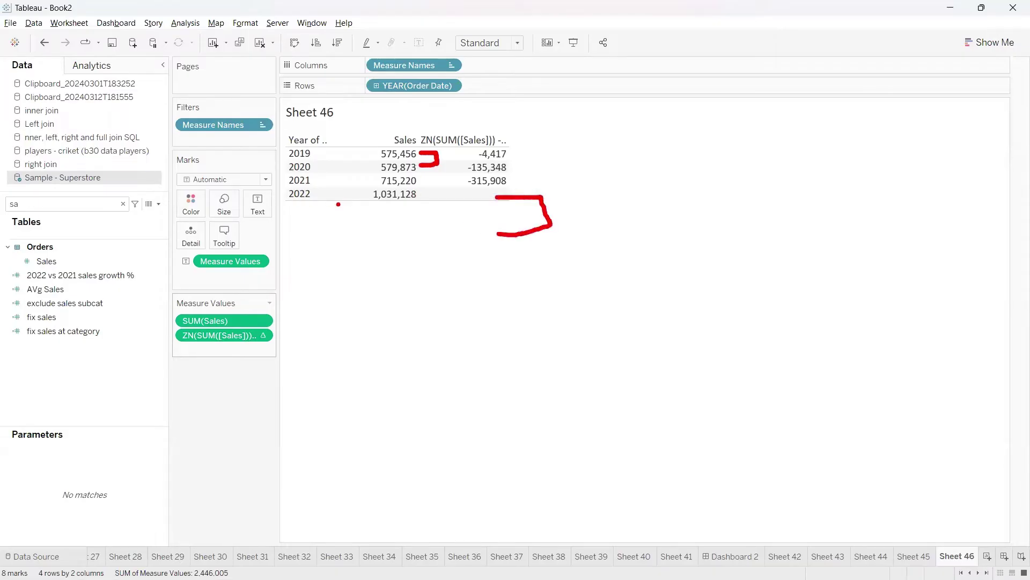
mouse_move(456, 190)
left_mouse_down()
mouse_move(453, 199)
mouse_move(516, 191)
mouse_move(444, 192)
left_mouse_up()
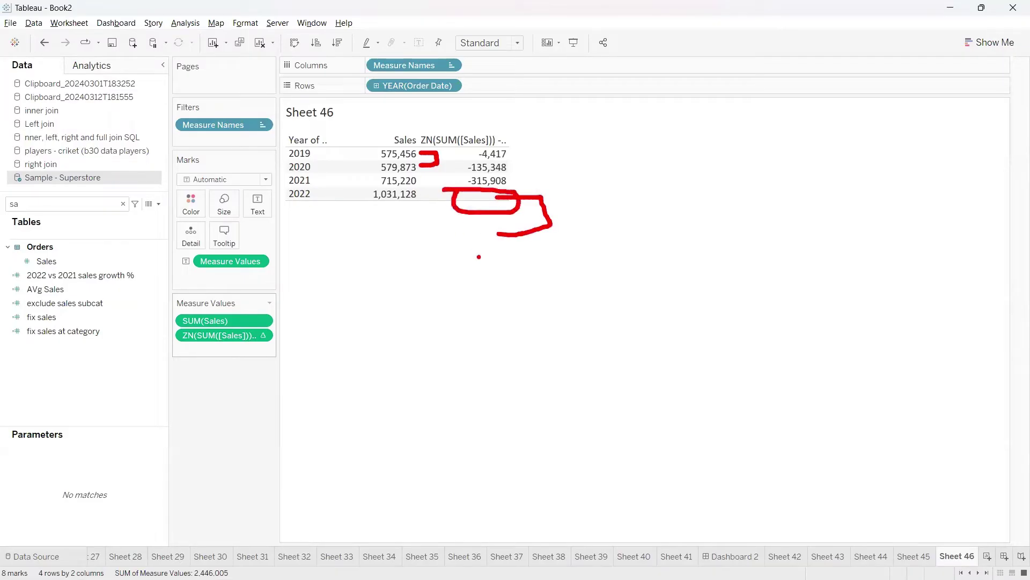
key("Escape")
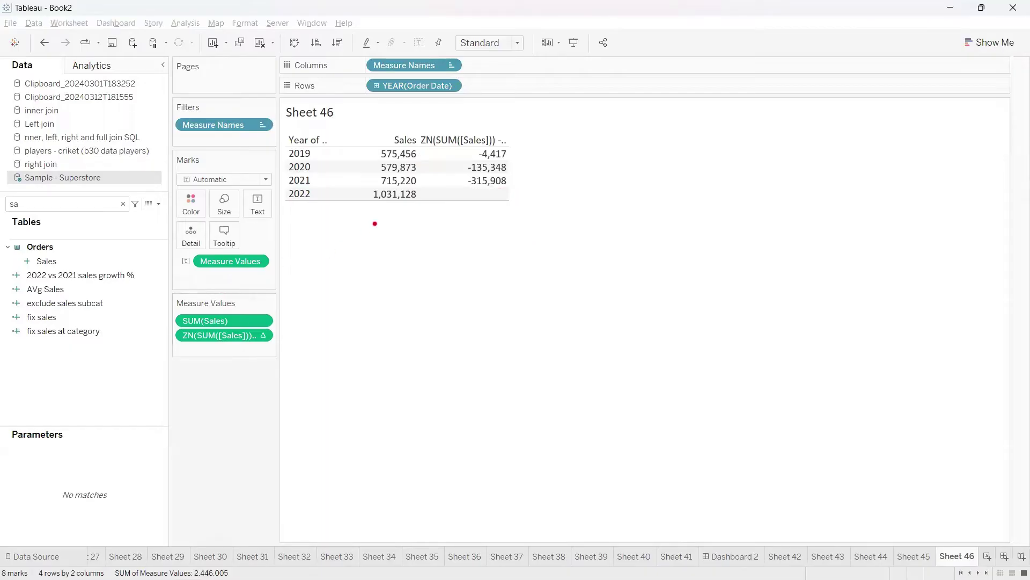
Step: Trace the 2022 row's forward lookup to the missing following year and treat that lookup as null
left_click_drag(376, 207, 412, 205)
mouse_move(298, 206)
left_mouse_down()
mouse_move(321, 204)
mouse_move(326, 242)
left_mouse_up()
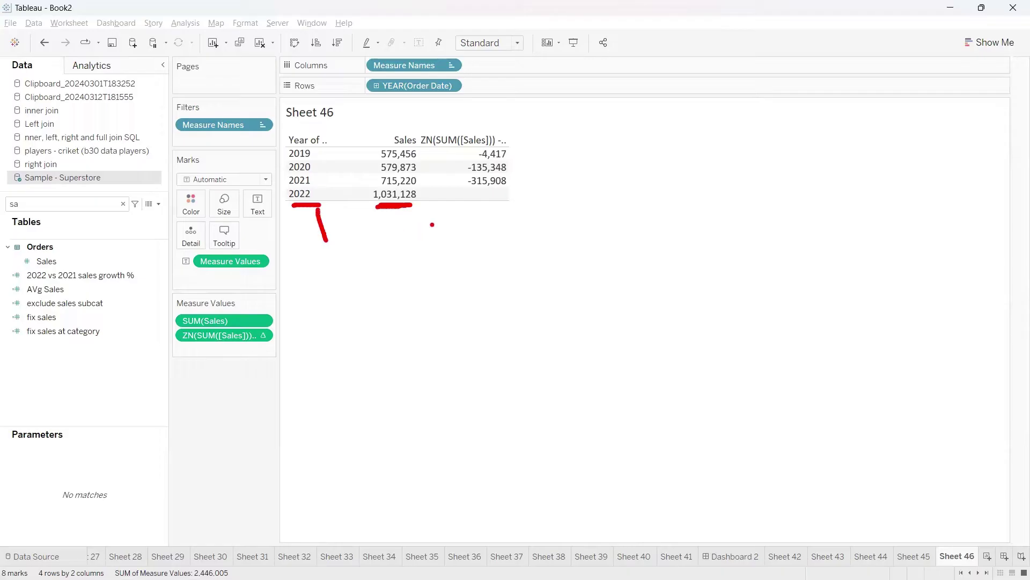
mouse_move(480, 198)
left_mouse_down()
mouse_move(467, 215)
mouse_move(486, 234)
left_mouse_up()
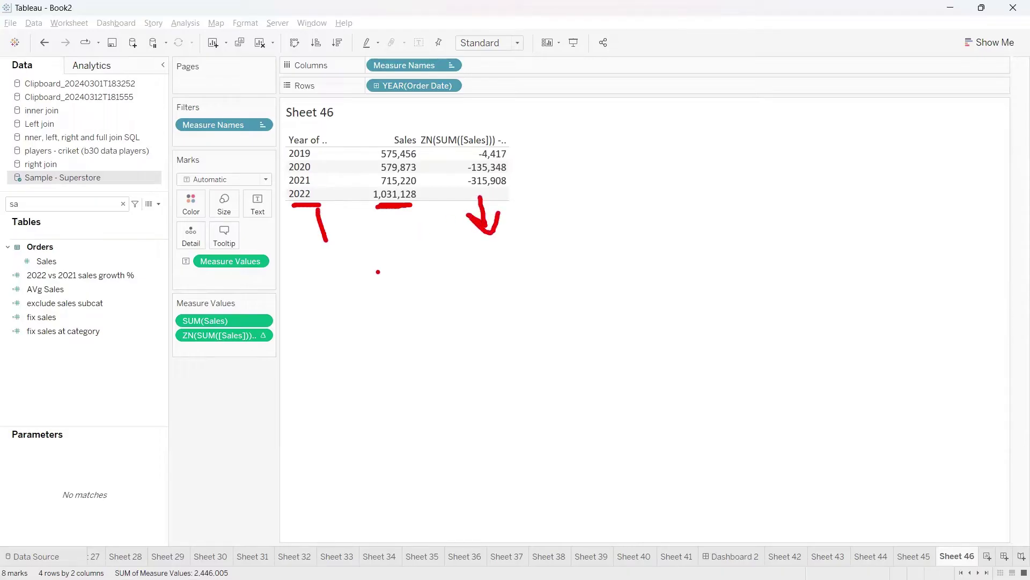
mouse_move(401, 336)
left_mouse_down()
mouse_move(378, 328)
mouse_move(439, 346)
mouse_move(410, 299)
mouse_move(402, 339)
left_mouse_up()
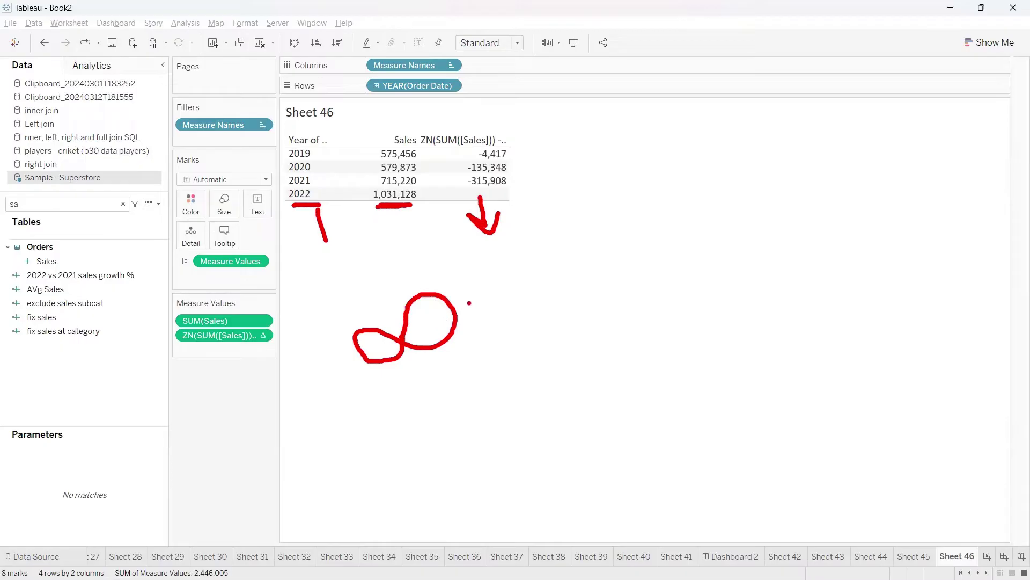
mouse_move(468, 303)
left_mouse_down()
mouse_move(494, 299)
mouse_move(482, 316)
left_mouse_up()
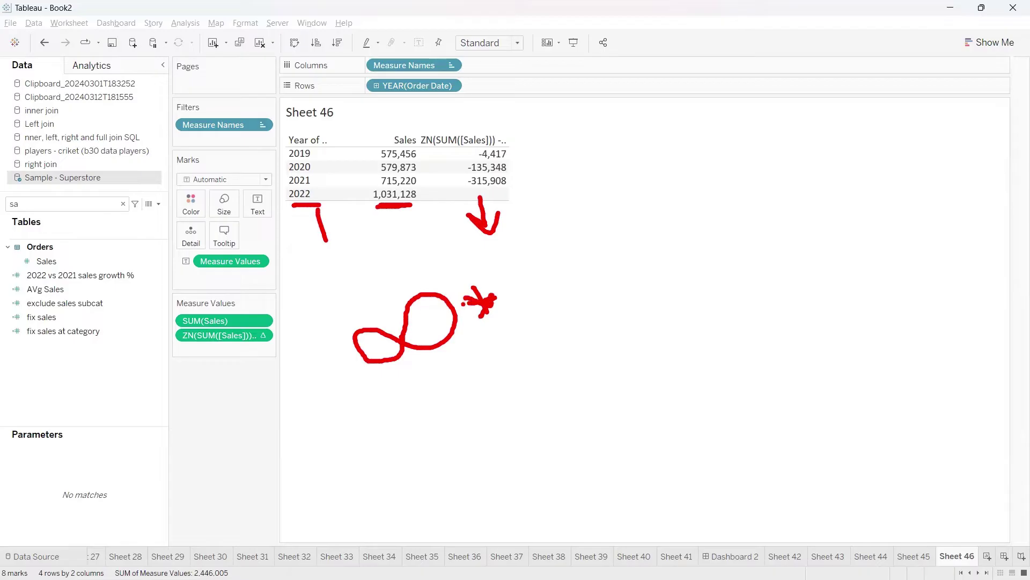
mouse_move(572, 267)
left_mouse_down()
mouse_move(638, 263)
mouse_move(644, 239)
mouse_move(626, 250)
left_mouse_up()
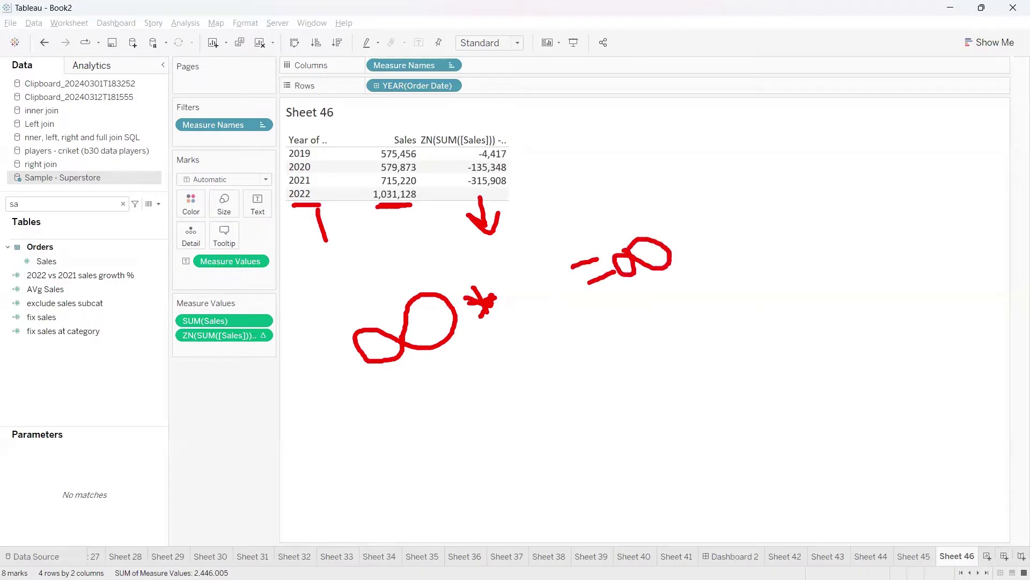
mouse_move(412, 376)
left_mouse_down()
mouse_move(439, 431)
mouse_move(466, 449)
mouse_move(463, 407)
left_mouse_up()
mouse_move(471, 455)
left_mouse_down()
mouse_move(525, 460)
mouse_move(518, 425)
mouse_move(574, 382)
mouse_move(604, 411)
left_mouse_up()
left_click_drag(541, 457, 622, 453)
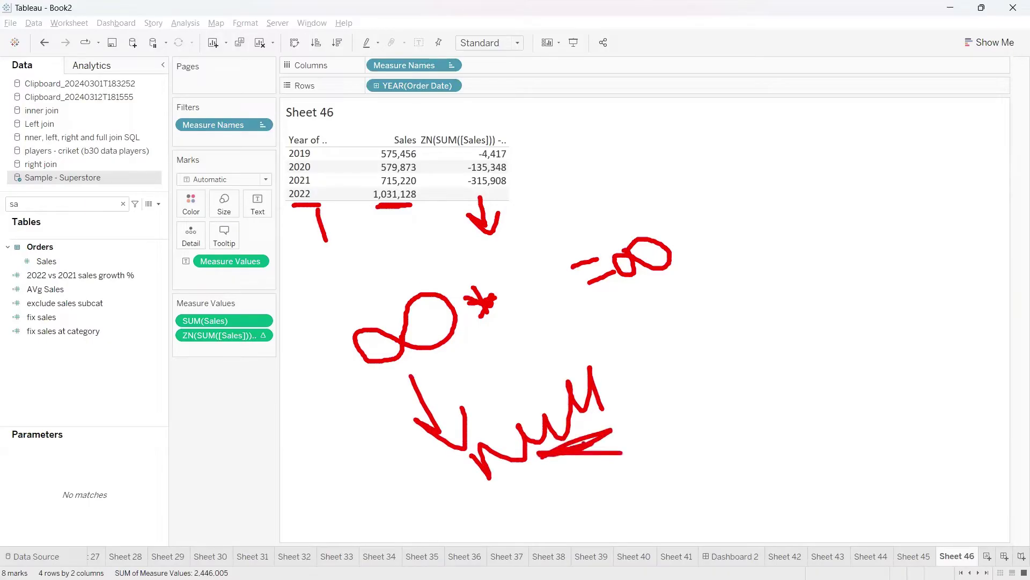
Step: Relate the 2022 sales figure and its missing following year to the 2022 difference cell
left_click_drag(323, 236, 332, 260)
mouse_move(315, 246)
left_mouse_down()
mouse_move(333, 264)
mouse_move(348, 244)
mouse_move(366, 287)
mouse_move(411, 260)
mouse_move(382, 255)
mouse_move(397, 208)
mouse_move(418, 226)
mouse_move(399, 231)
left_mouse_up()
left_click_drag(400, 221, 429, 215)
mouse_move(477, 187)
left_mouse_down()
mouse_move(476, 224)
mouse_move(479, 186)
mouse_move(463, 188)
left_mouse_up()
key("Escape")
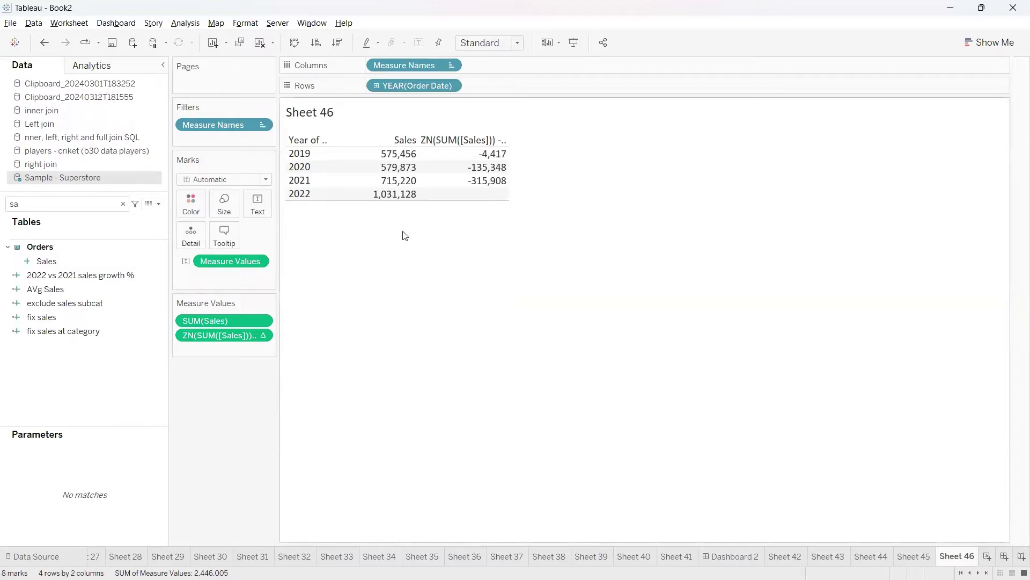
Step: Clear the field search, create a calculated field, and fill it with the edited LOOKUP difference measure
left_click(123, 204)
left_click(159, 204)
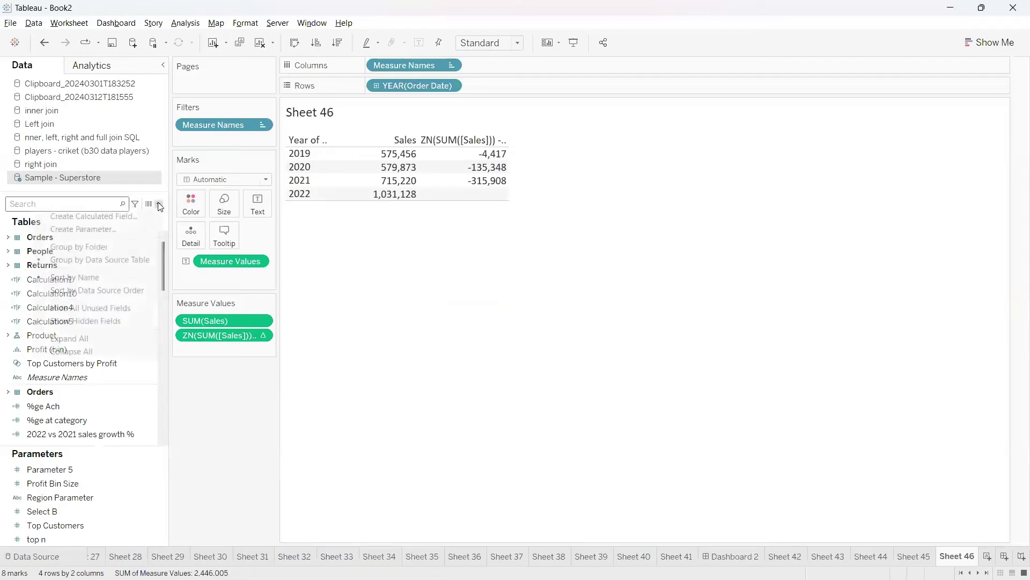
left_click(128, 216)
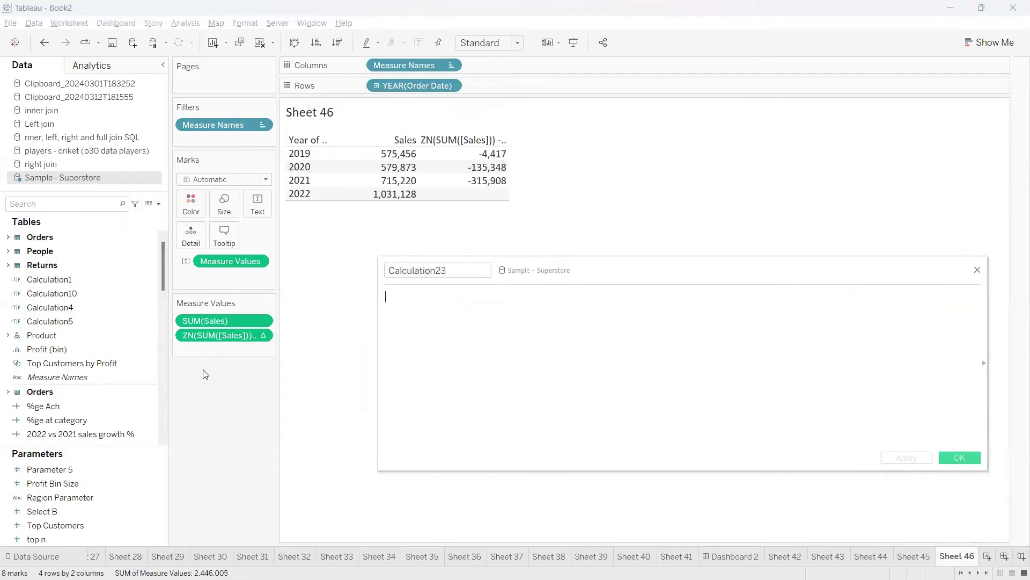
left_click_drag(215, 337, 424, 367)
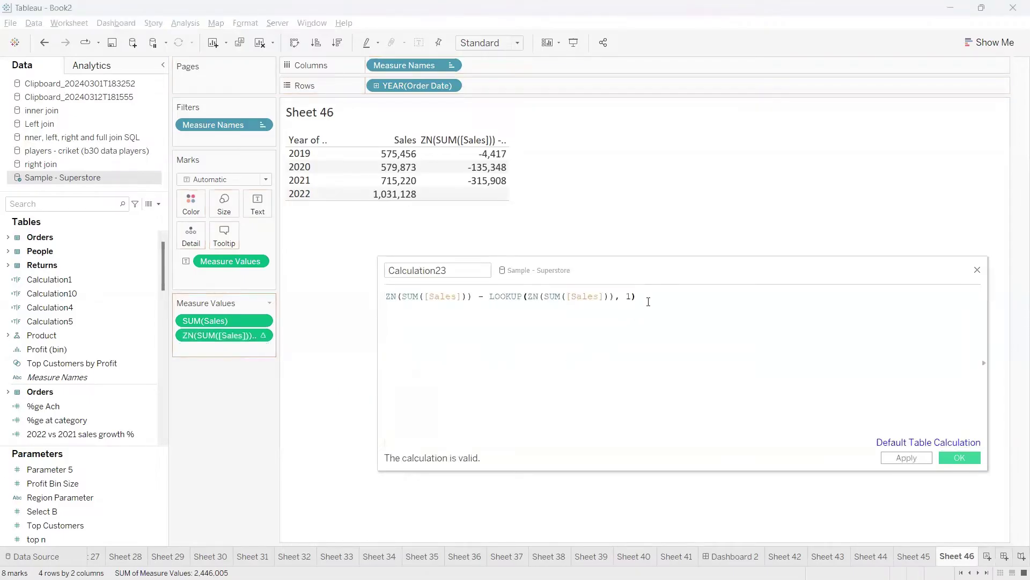
Step: Add a blank comment line and the example values A= 100 and B= 80 beneath the formula
key("Return")
type("//")
key("Return")
key("Return")
type("100")
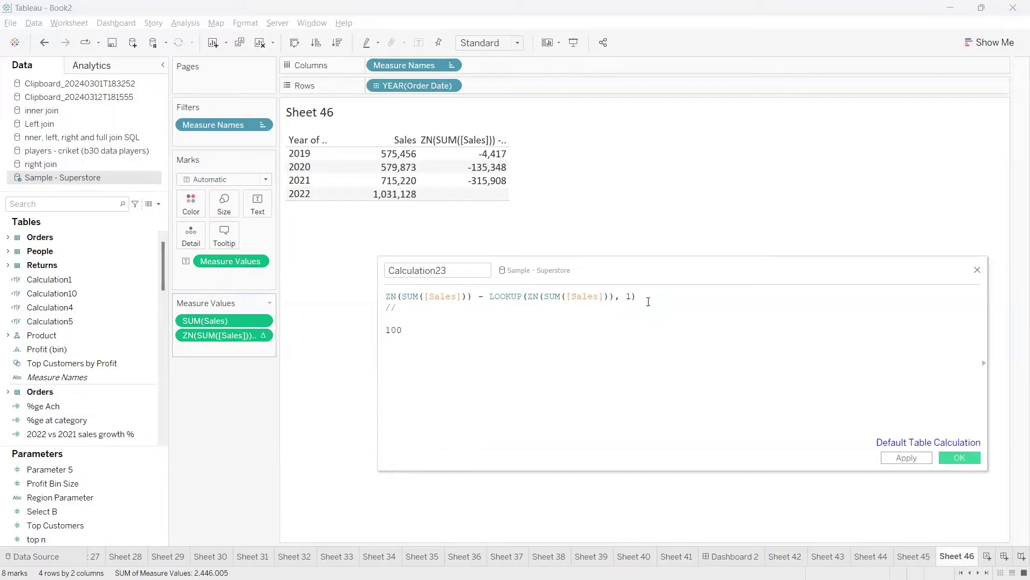
key("Home")
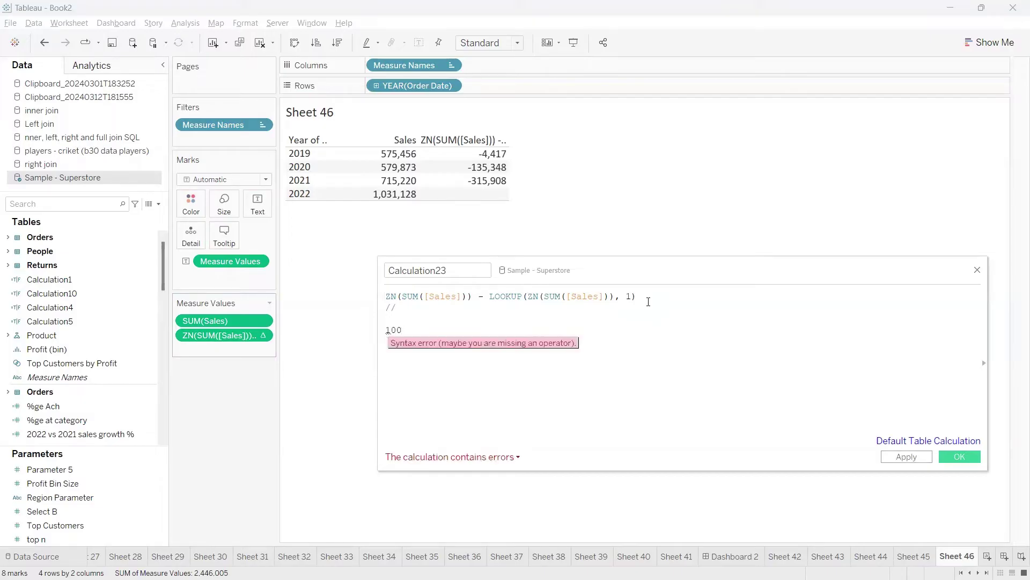
type("A=")
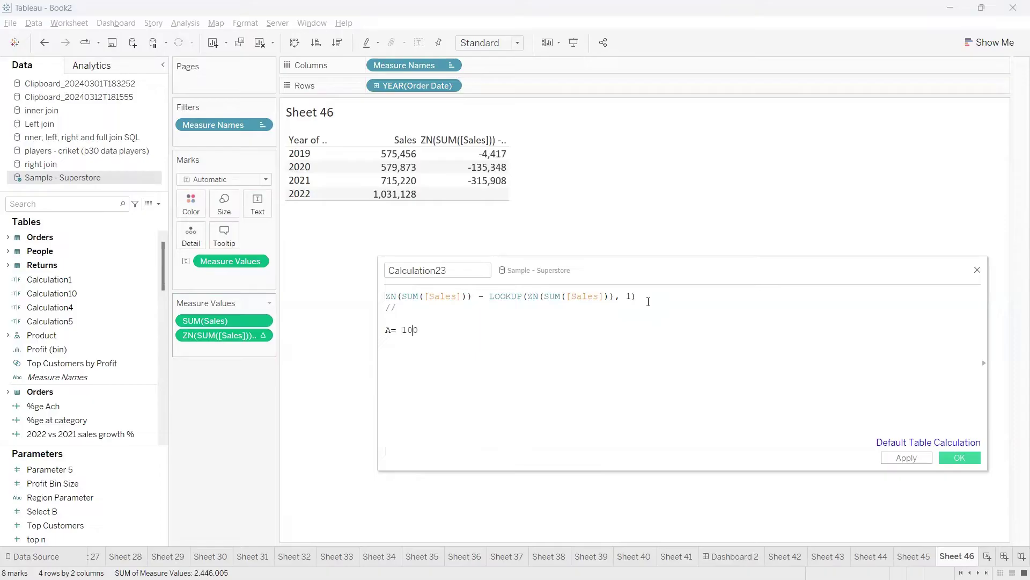
key("End")
key("Return")
type("B")
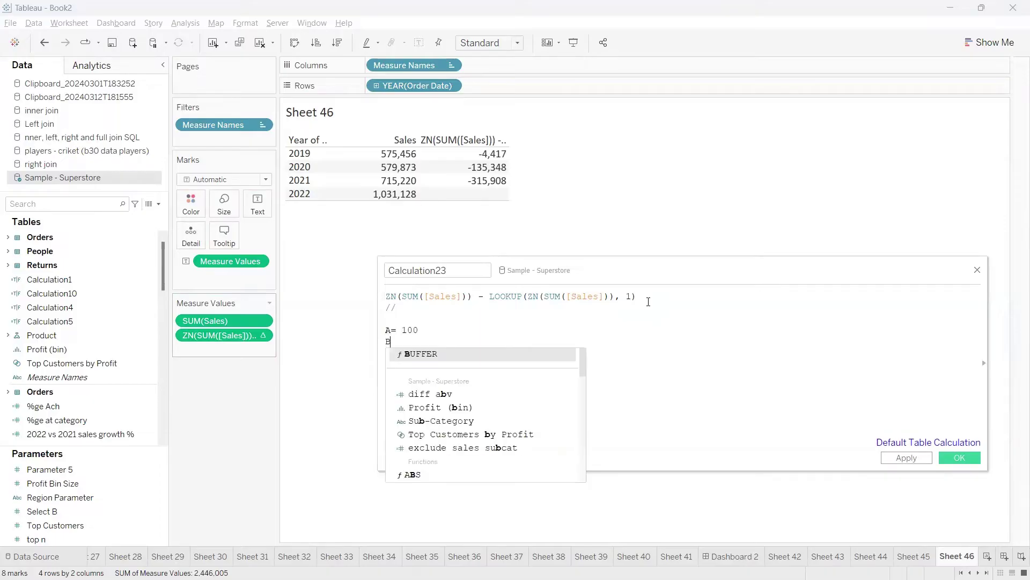
type("= 80")
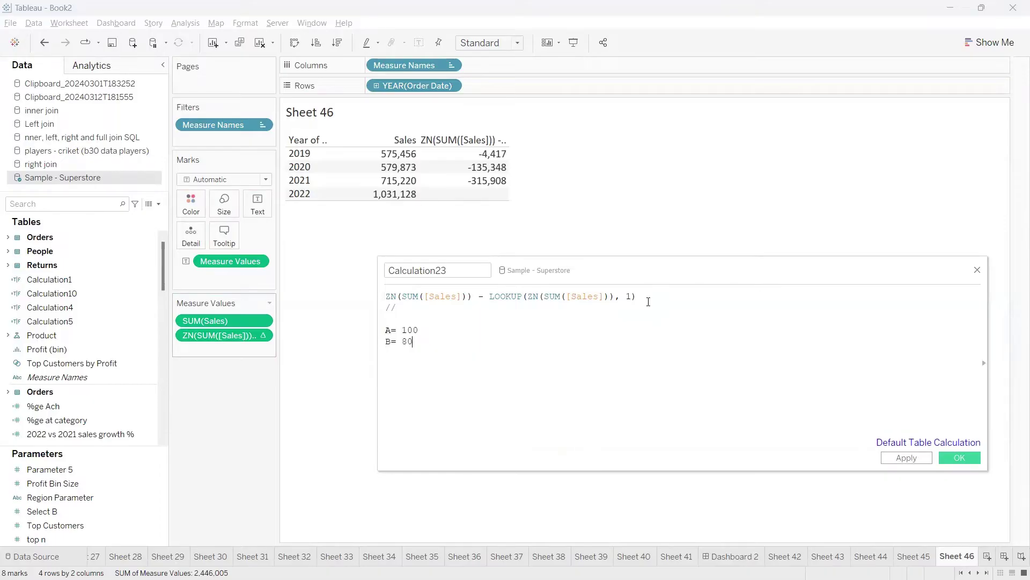
Step: Turn the A= 100 and B= 80 example lines into comments
key("Return")
type("//")
key("Down")
key("Home")
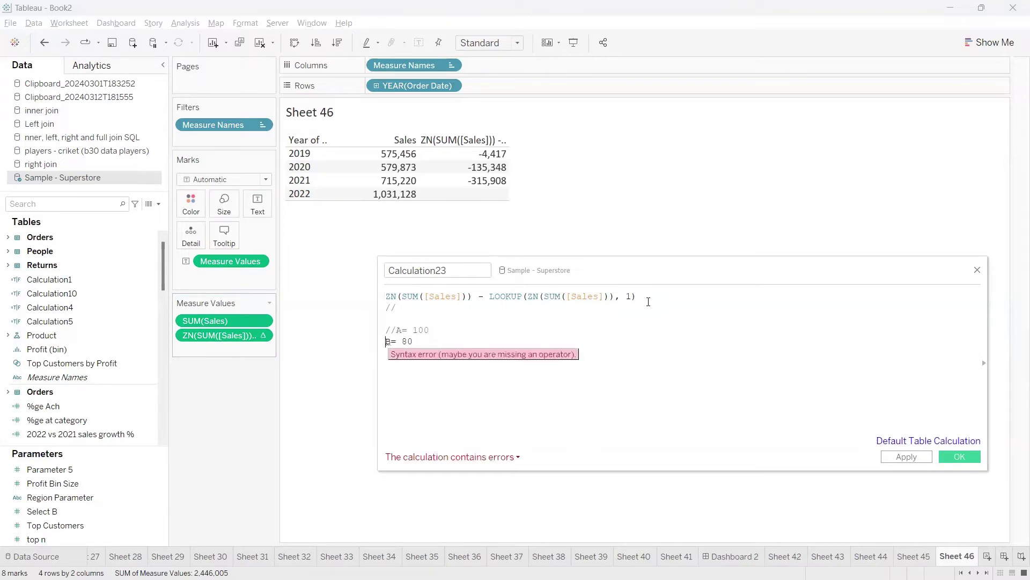
type("//")
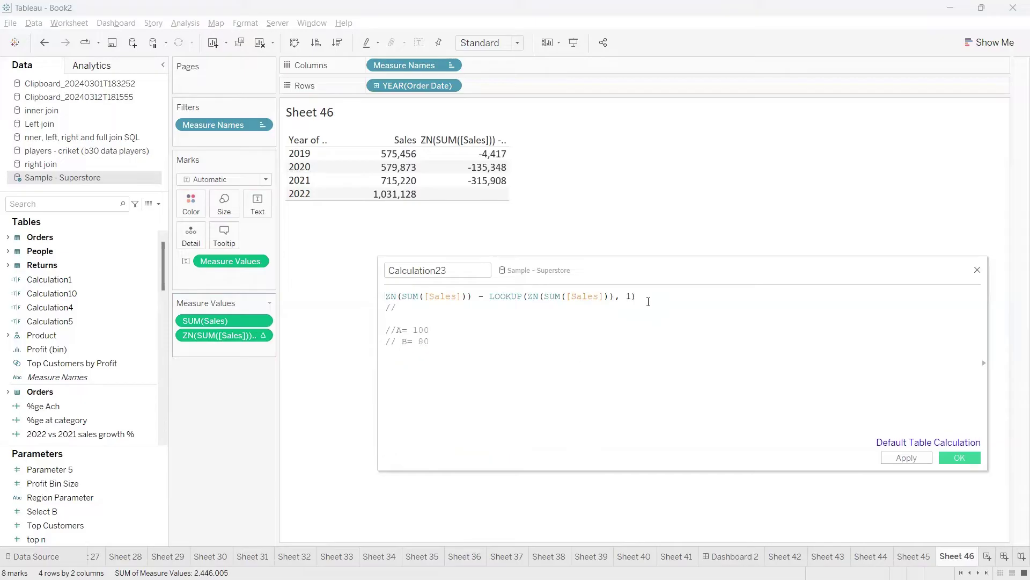
key("BackSpace")
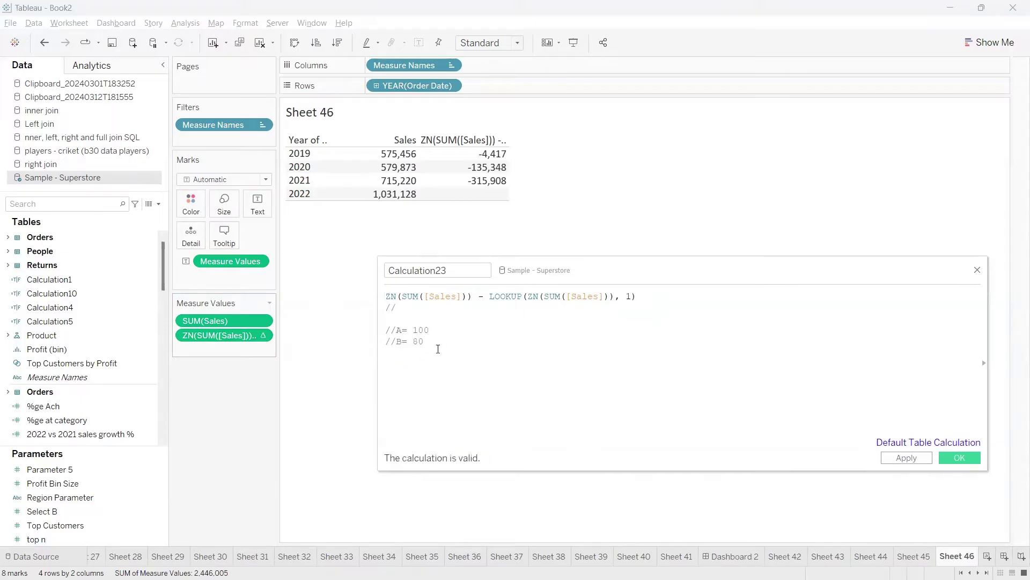
Step: Add the comment //A-B below the example values to mirror the formula's subtraction
double_click(422, 330)
double_click(419, 342)
left_click(428, 346)
key("Return")
type("//A-B")
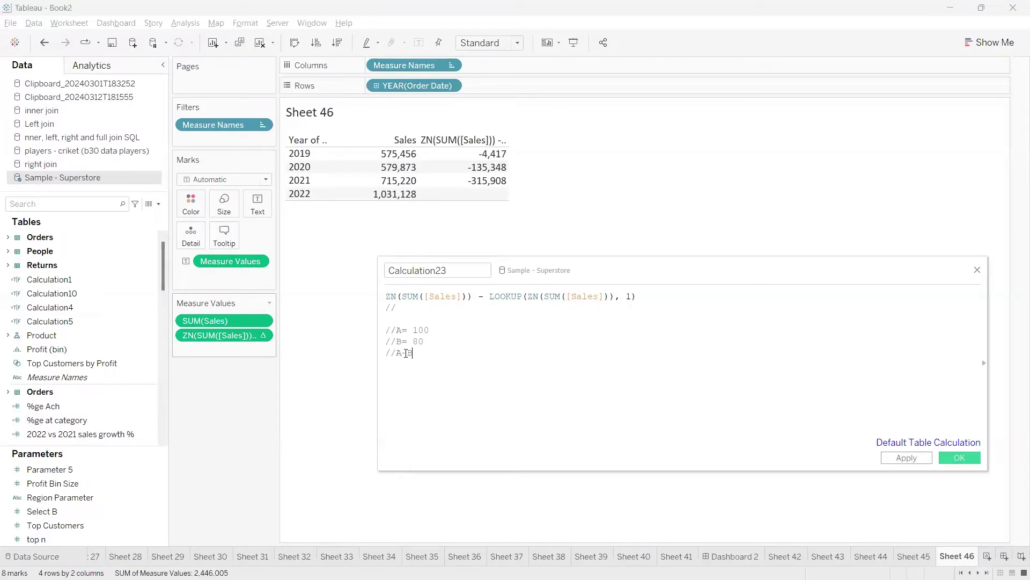
left_click(479, 296)
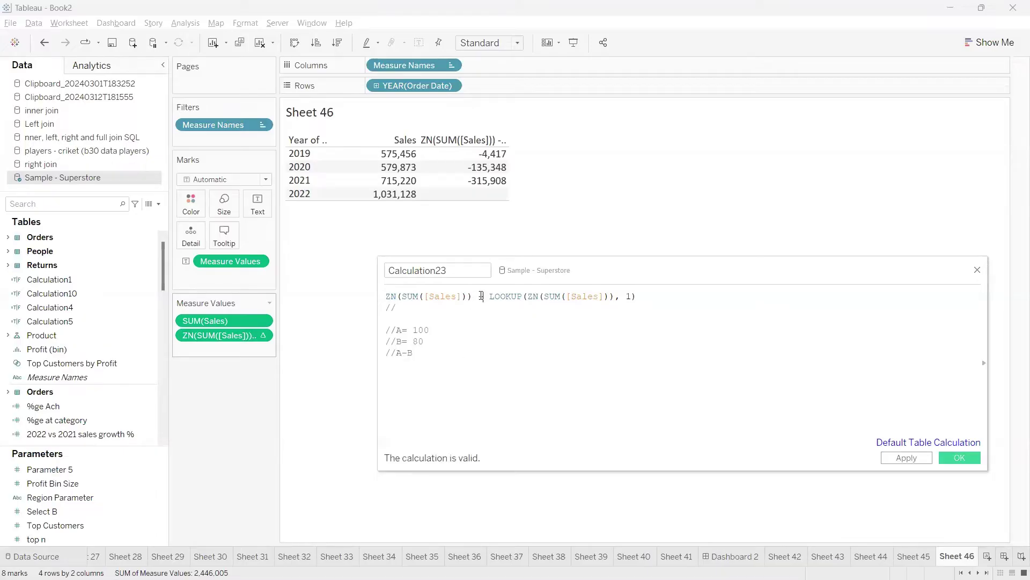
Step: Add the comment lines // A/B? = and // B/A? below the //A-B line
left_click(419, 354)
key("Return")
type("// A/B? ")
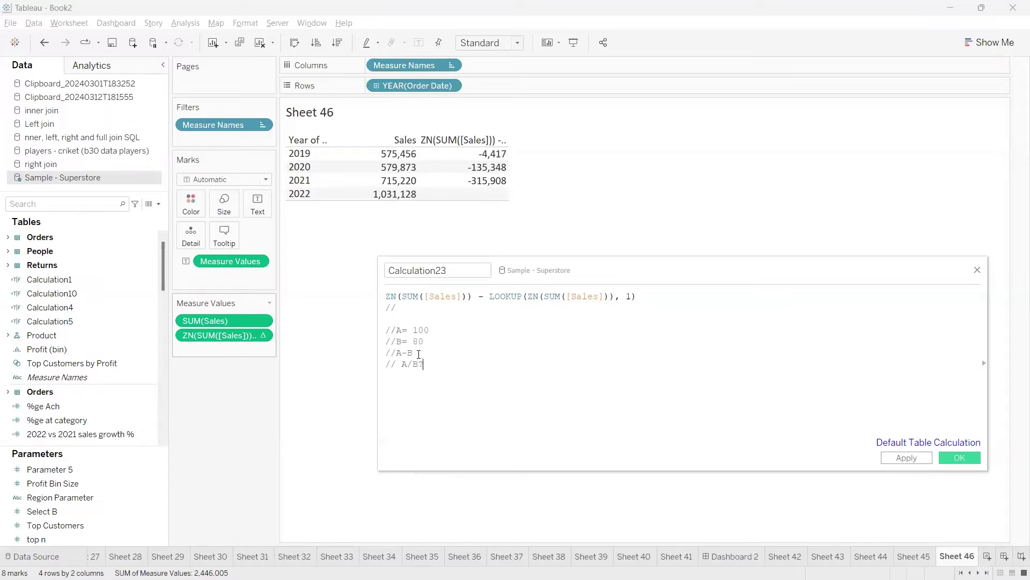
type("=")
key("Return")
type("// B/A?")
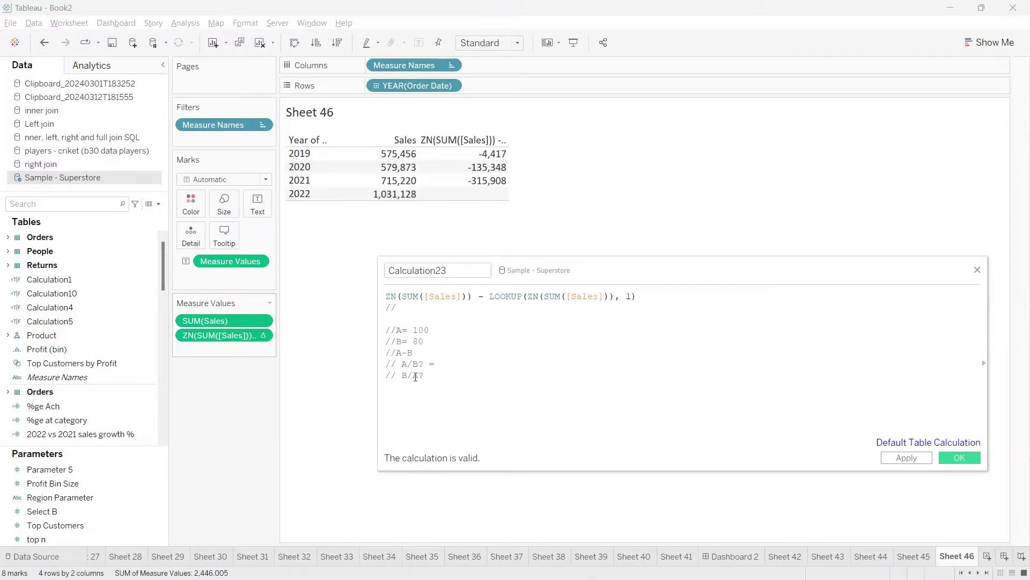
Step: Extend the example comments to B/A*100? and A-B = 100-80 = 20
double_click(402, 375)
left_click_drag(425, 341, 408, 341)
left_click(419, 329)
left_click_drag(414, 330, 429, 330)
left_click(414, 367)
type("*100")
type(" = ")
type("100")
type("-80 = 20")
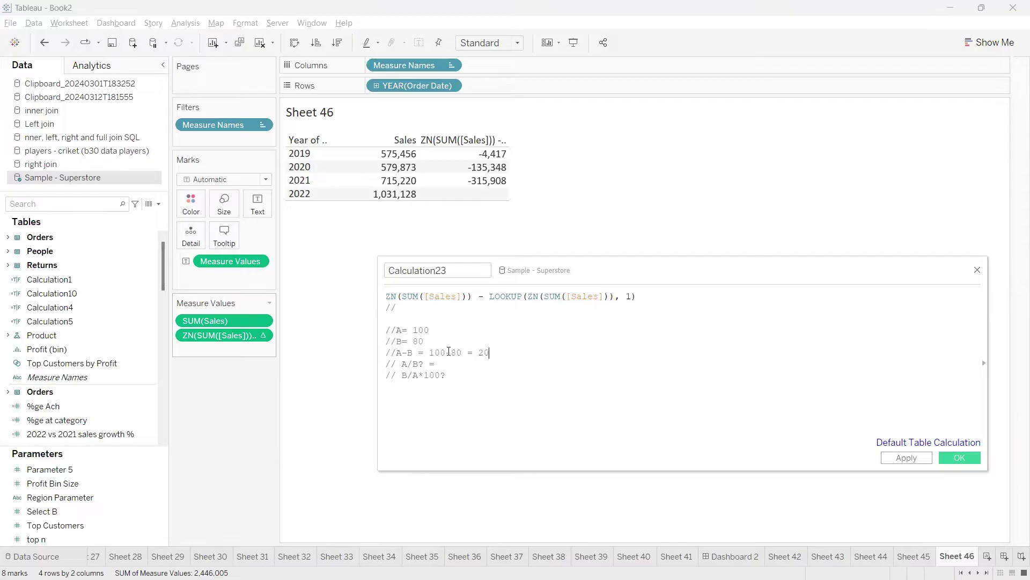
Step: Append /B after the 20 in the A-B comment to express the difference relative to B
left_click_drag(424, 341, 390, 329)
left_click(499, 353)
left_click_drag(490, 354, 479, 353)
left_click_drag(424, 342, 411, 342)
left_click(490, 352)
type("/B")
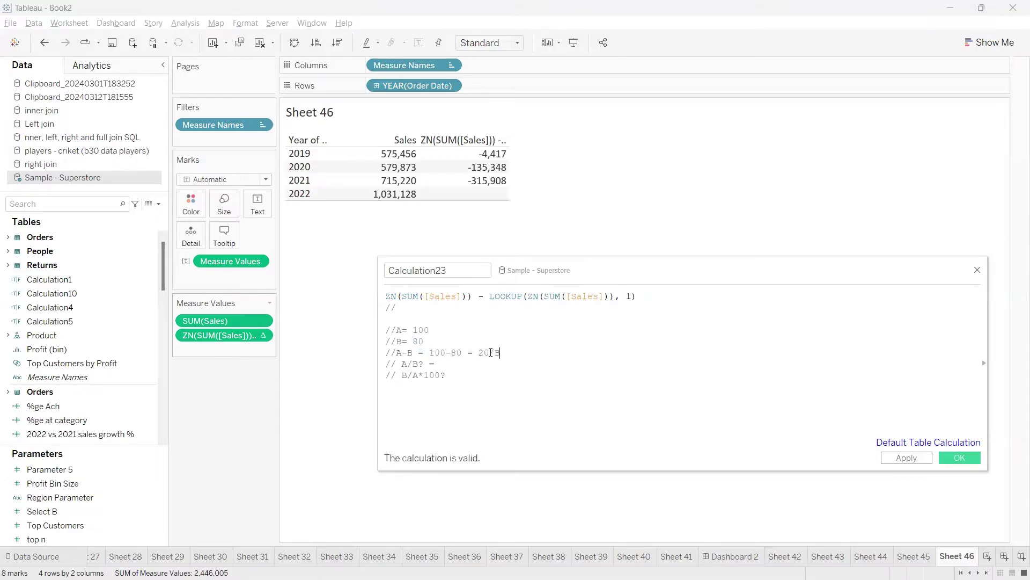
Step: Delete all the A and B example comment lines beneath the formula
left_click_drag(457, 377, 385, 328)
left_click(462, 363)
left_click_drag(476, 385, 368, 338)
key("BackSpace")
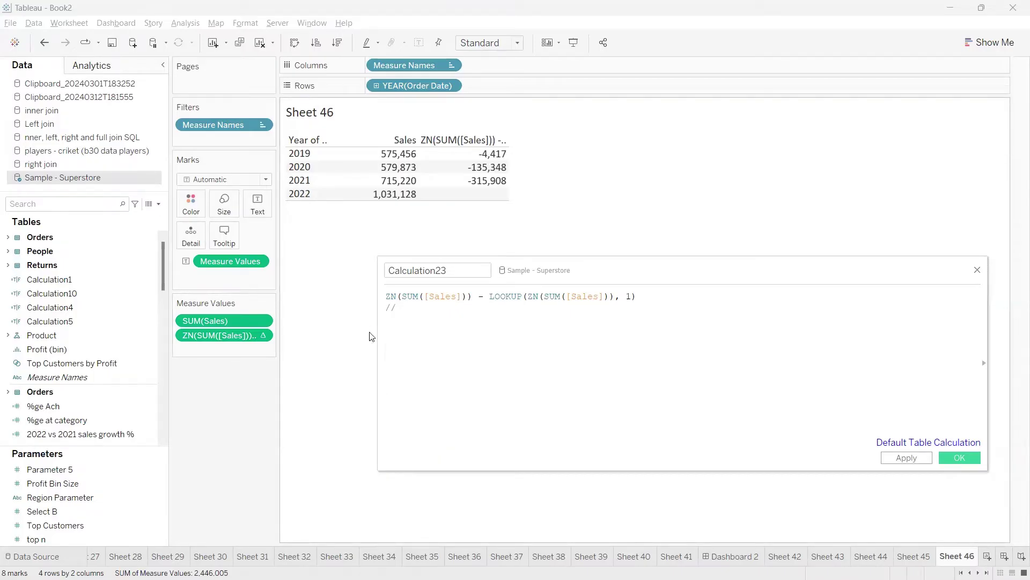
Step: Add the comments // CY vs PY = CY - PY = diff and // diff/PY ? beneath the formula
type("// CY vs PY = CY - PY")
key("Return")
type("//")
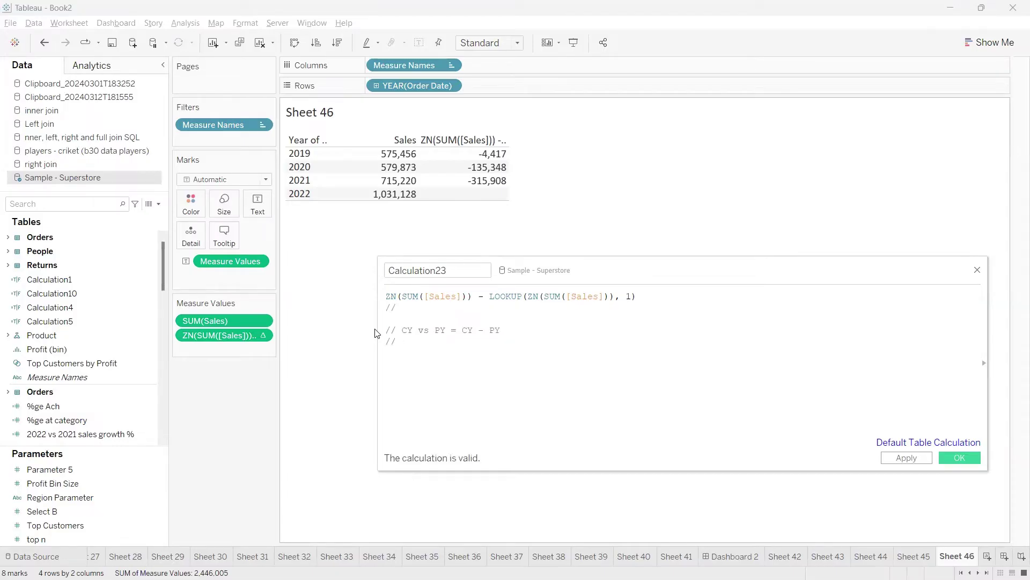
left_click(512, 331)
type("=")
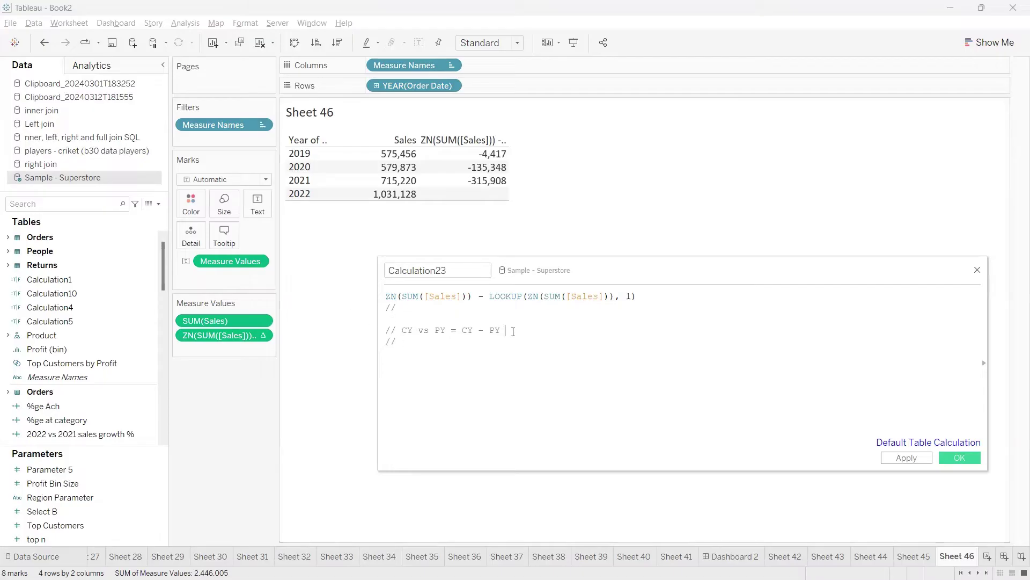
type(" diff // ")
type("diff")
type("/")
type("PY")
type(" ?")
key("Return")
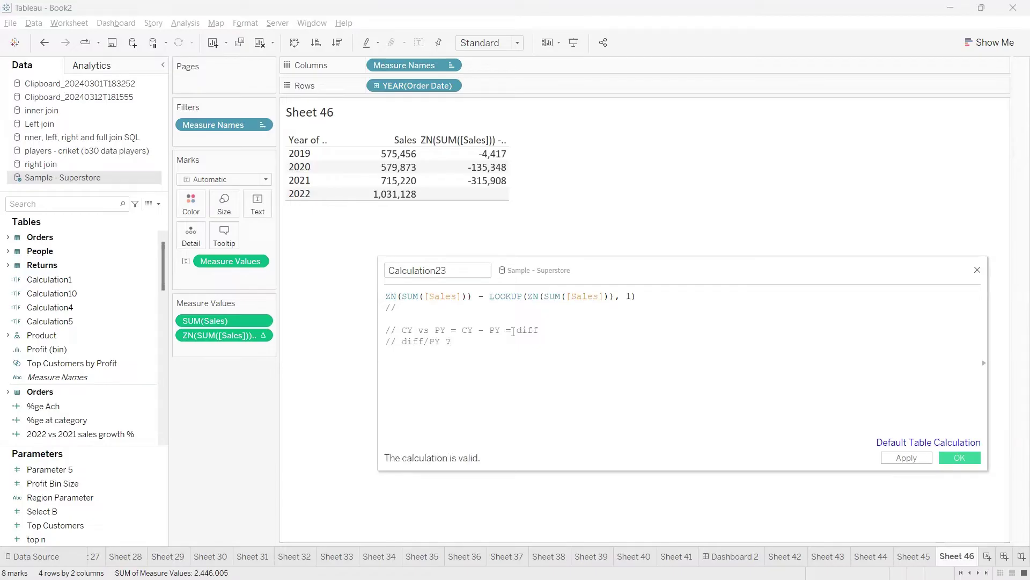
Step: Add two more comment lines, // CY/PY? and //PY/CY?, below the diff/PY line
type("// CY/PY?")
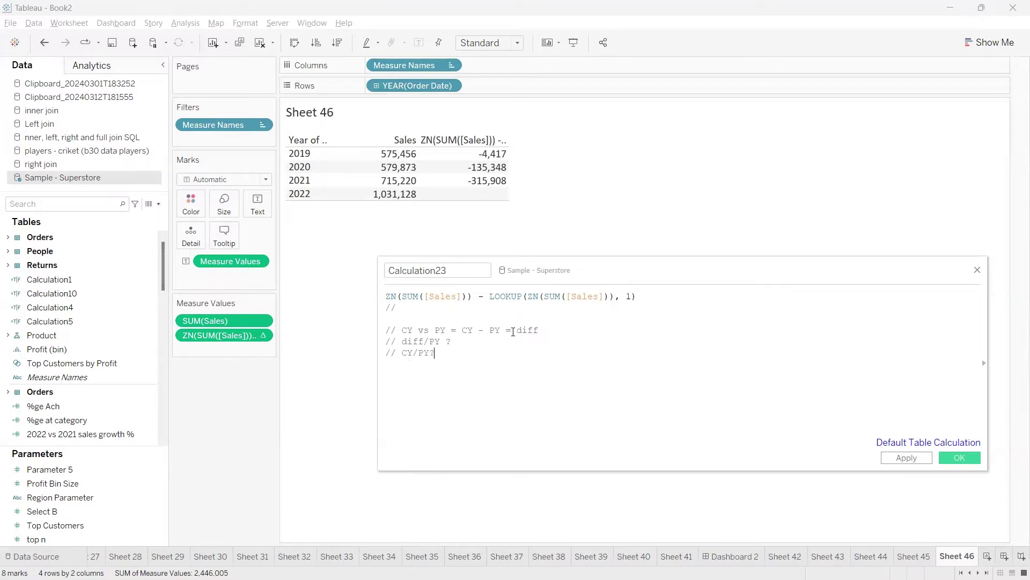
key("Return")
type("//PY/CY?")
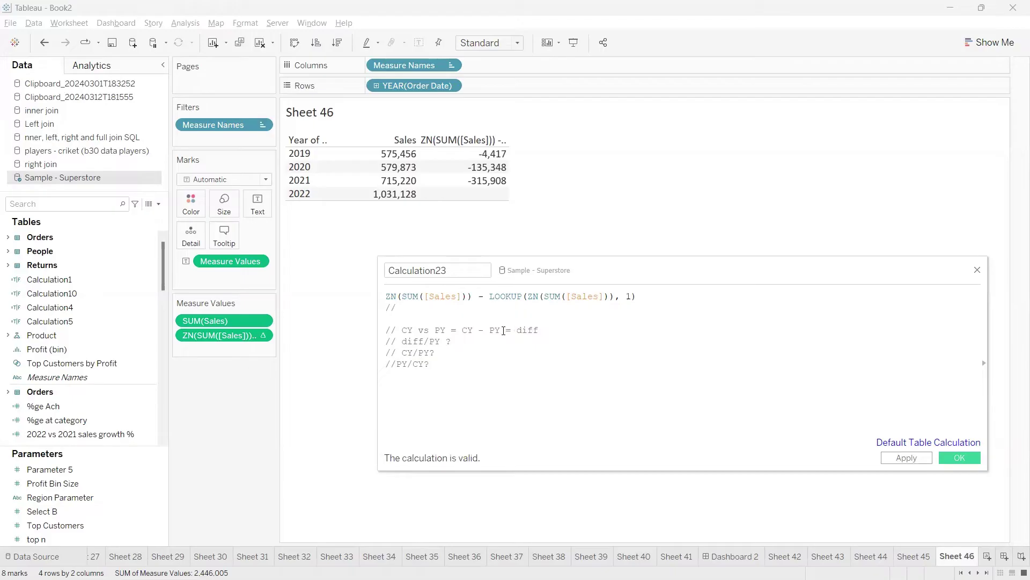
Step: Change the diff/PY comment so it reads // diff/PY = % ge growth?
left_click_drag(503, 330, 468, 330)
left_click_drag(540, 330, 517, 331)
left_click(517, 330)
left_click(463, 341)
key("BackSpace")
key("BackSpace")
type("= %ge gro")
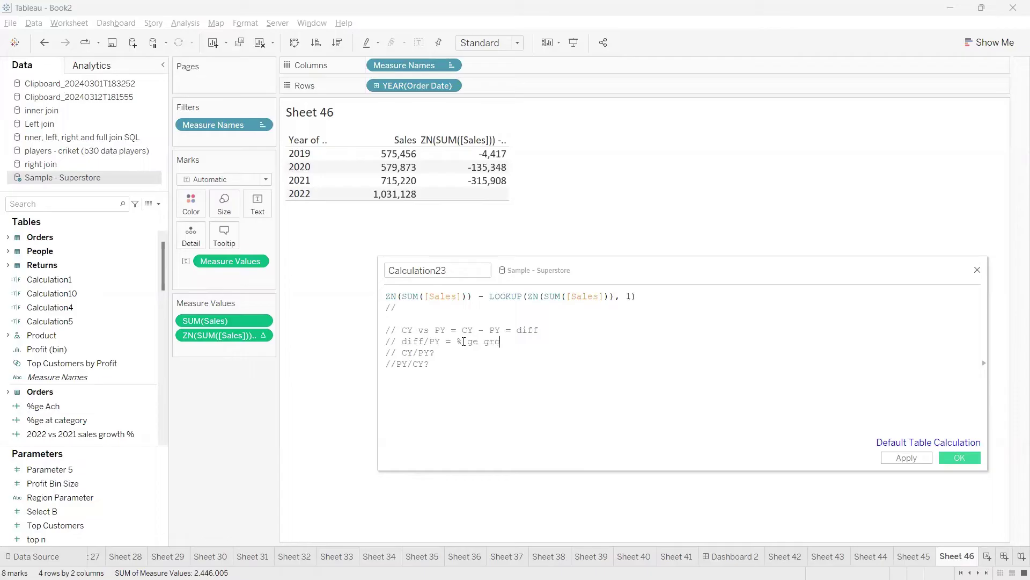
type("wth?")
Step: Apply the Calculation23 calculated field with its default name
left_click_drag(453, 270, 382, 271)
left_click(445, 296)
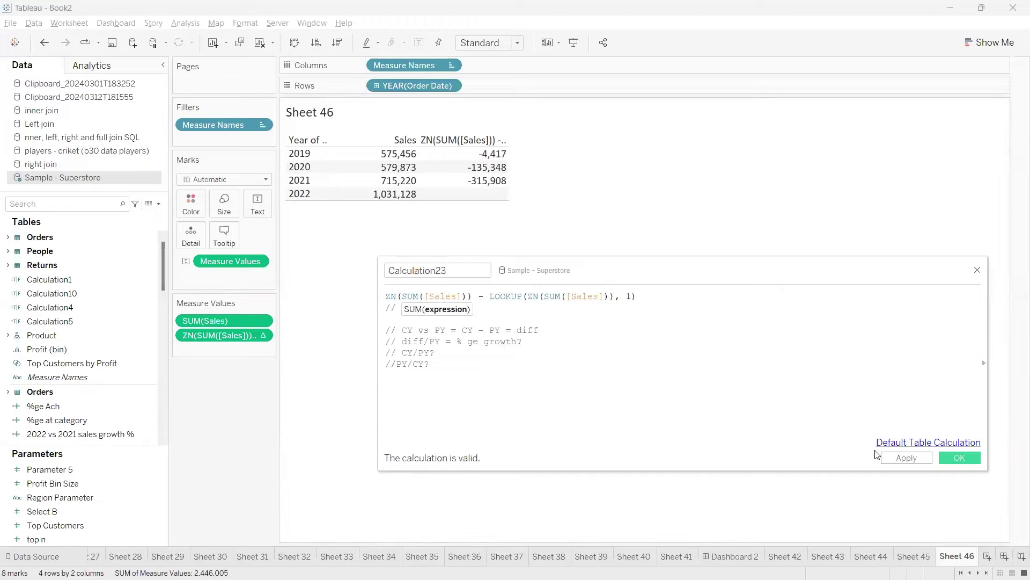
left_click(892, 459)
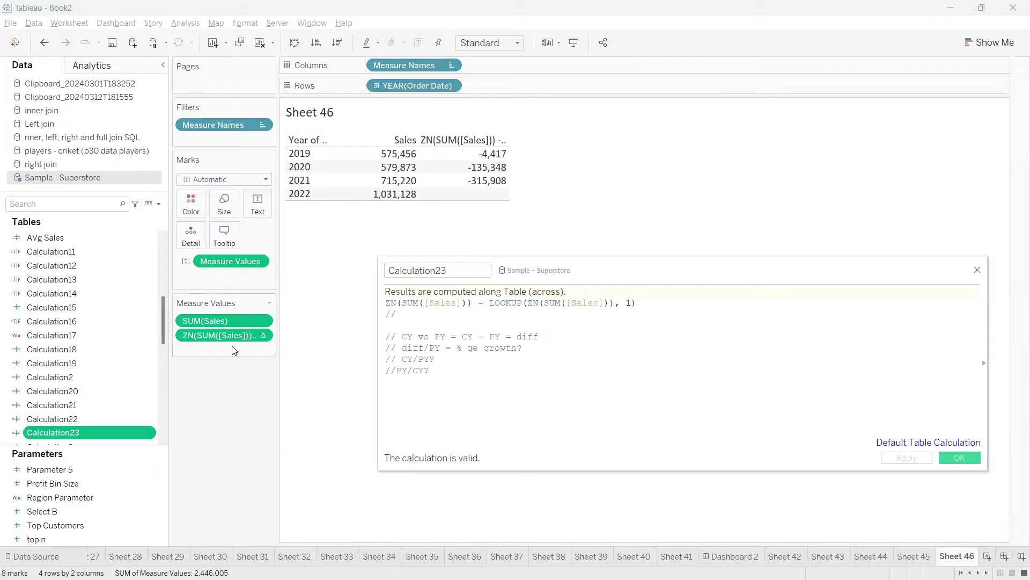
Step: Edit the LOOKUP difference measure in Measure Values so it divides by the LOOKUP value instead of subtracting it
double_click(212, 337)
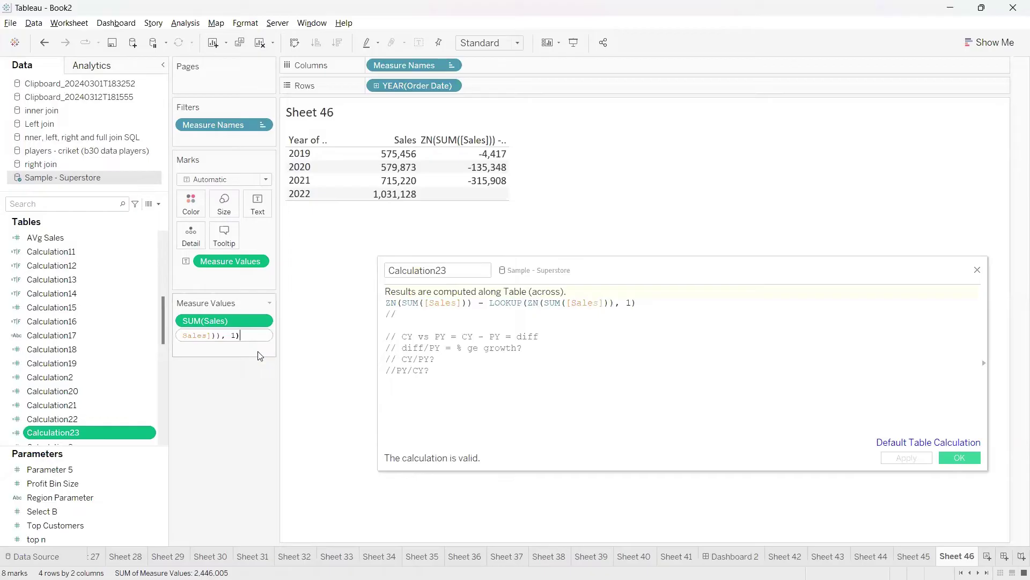
key("Left")
key("Left")
key("Left")
key("Left")
key("Left")
key("Left")
key("Left")
key("Left")
key("Left")
key("Left")
key("Left")
key("Left")
key("Left")
key("Left")
key("Left")
key("Left")
key("Left")
key("Left")
key("Left")
key("Left")
key("Right")
key("Right")
key("Right")
key("Right")
key("Right")
key("Right")
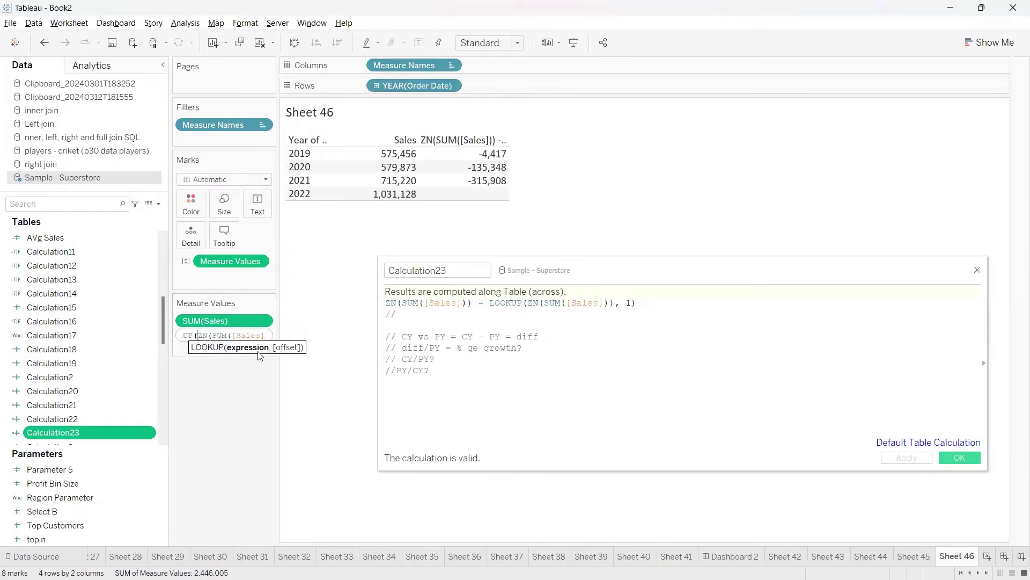
key("Left")
key("Left")
key("Left")
key("Left")
key("Left")
key("Left")
key("Left")
key("Left")
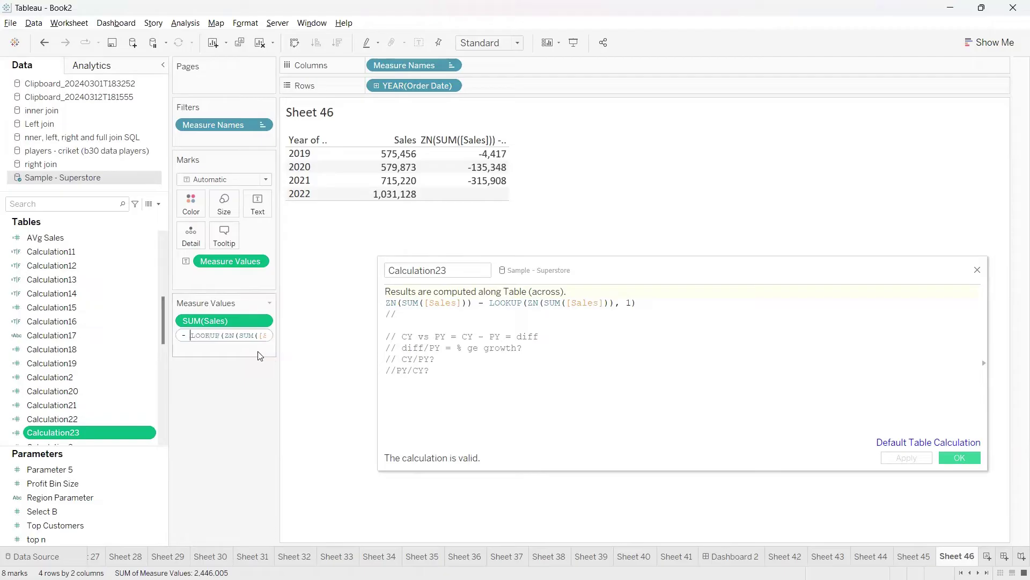
key("Left")
key("Left")
key("BackSpace")
key("BackSpace")
type("/")
key("Return")
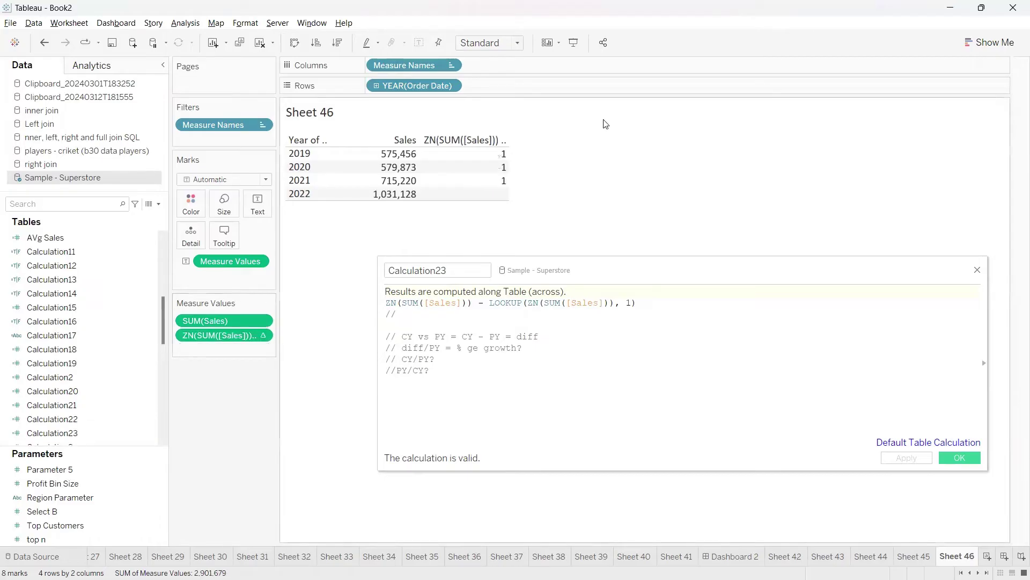
Step: Replace the minus sign before LOOKUP in the Calculation23 formula with a division sign
left_click(266, 335)
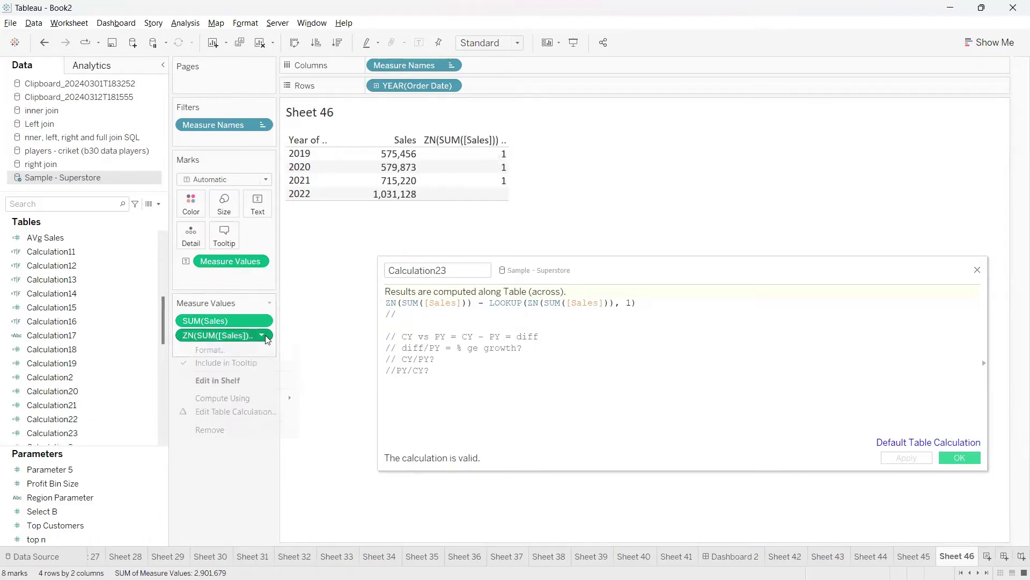
left_click(223, 352)
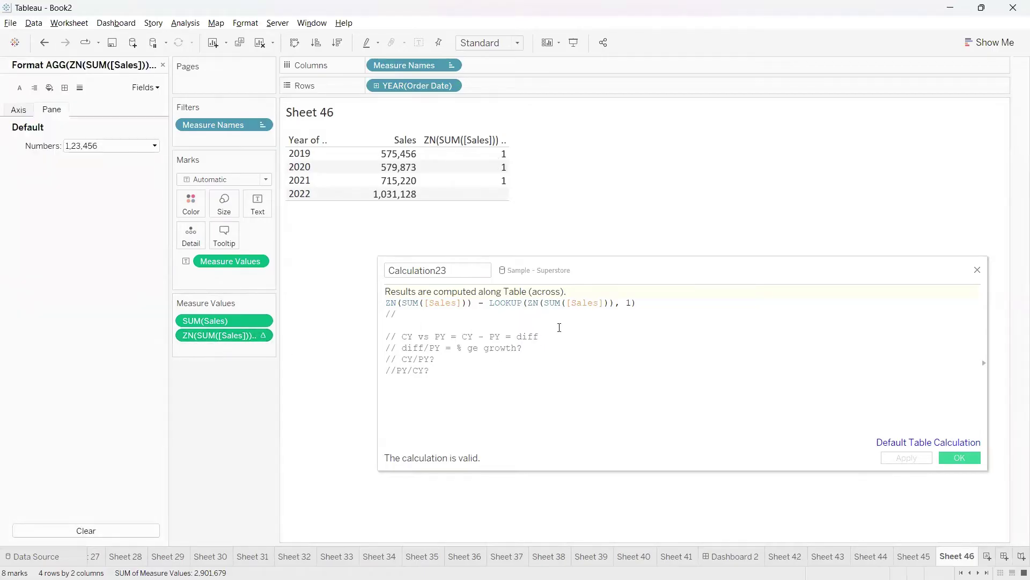
left_click_drag(424, 325, 368, 306)
left_click(415, 328)
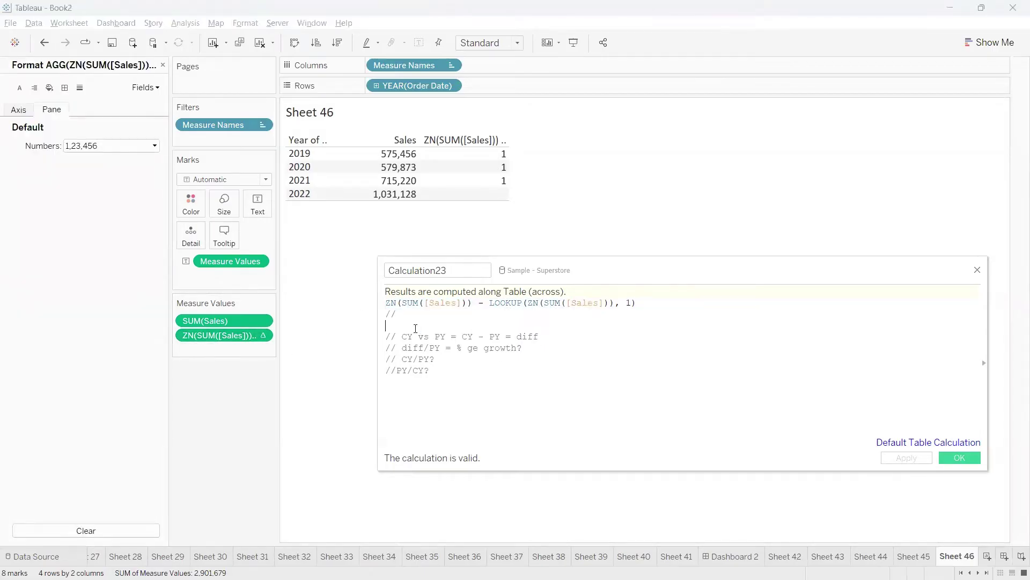
left_click(485, 307)
key("BackSpace")
type("/")
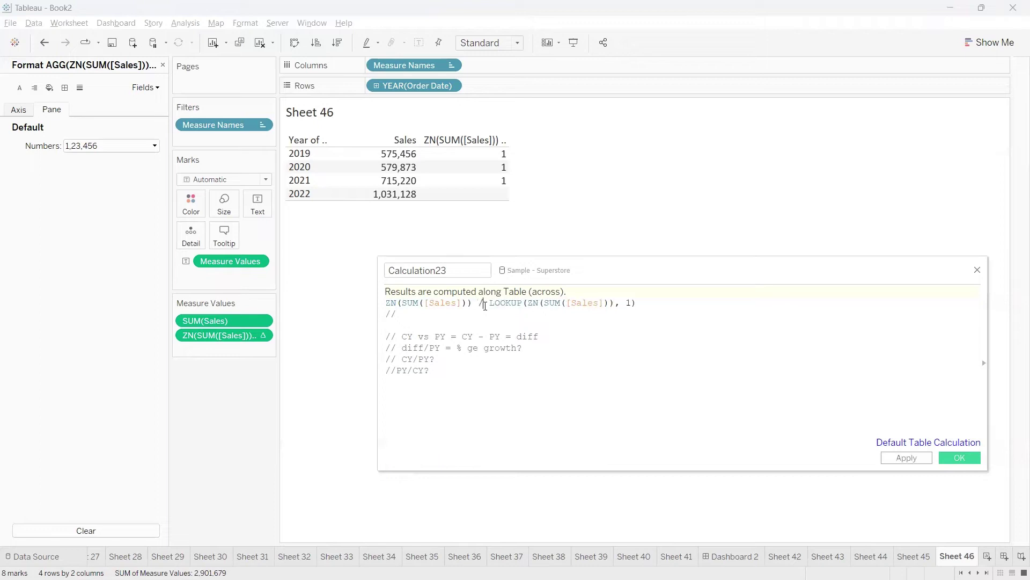
Step: Format the numbers of the ZN(SUM([Sales])) ratio measure as Percentage
left_click(163, 65)
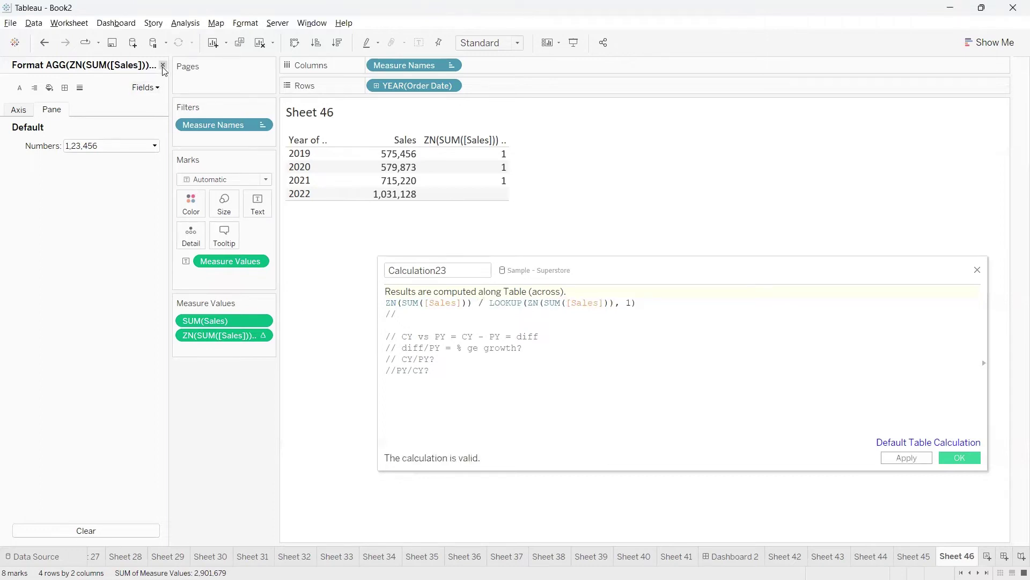
left_click(266, 337)
left_click(267, 337)
left_click(199, 349)
left_click(154, 146)
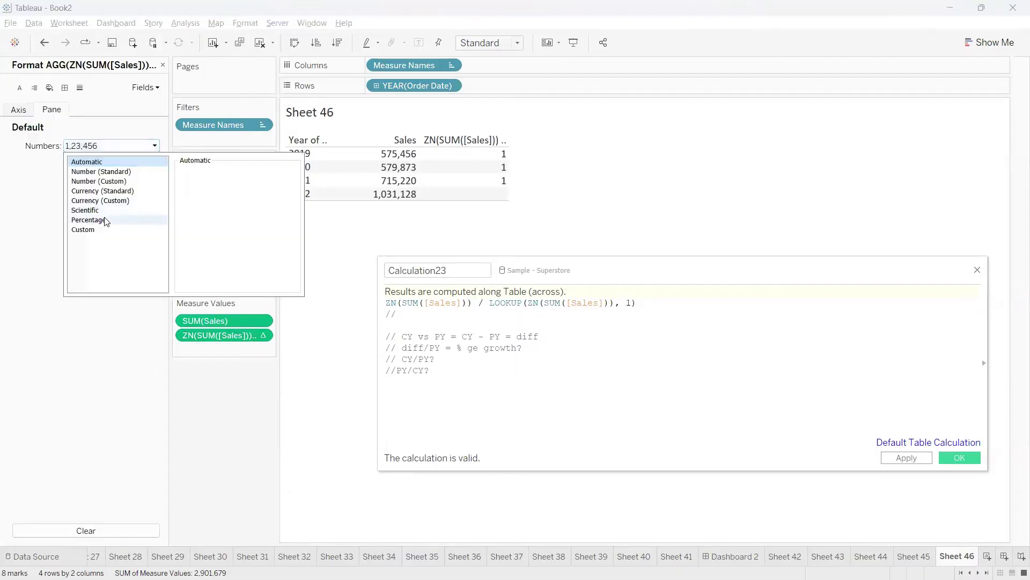
left_click(89, 220)
left_click(637, 325)
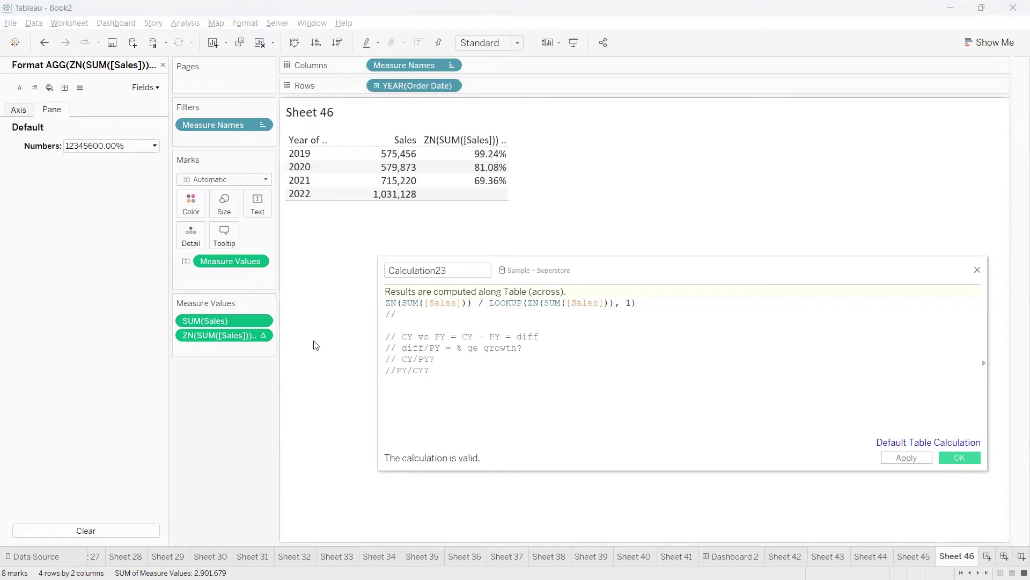
Step: Save Calculation23, then find it with the field search 23 and add it to Measure Values
left_click(947, 457)
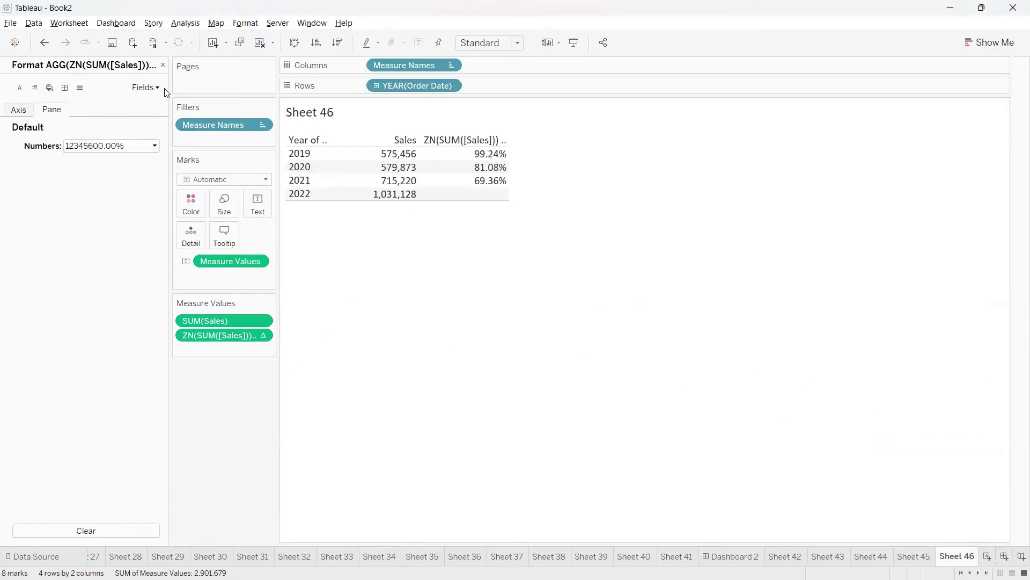
left_click(163, 65)
left_click(51, 206)
type("23")
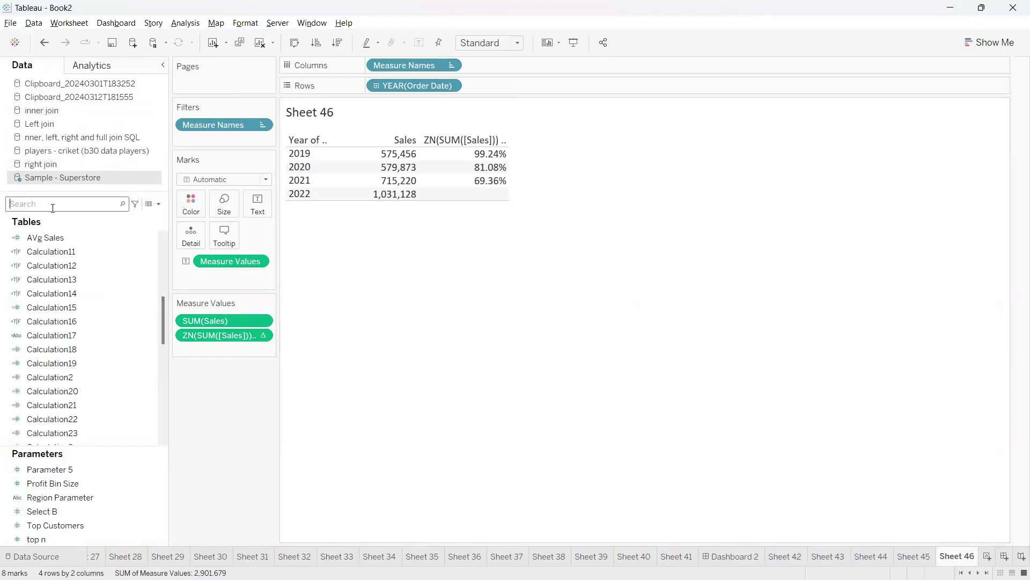
left_click_drag(52, 261, 169, 278)
Step: Edit Calculation23 so its LOOKUP offset is -1, and apply the change
right_click(161, 261)
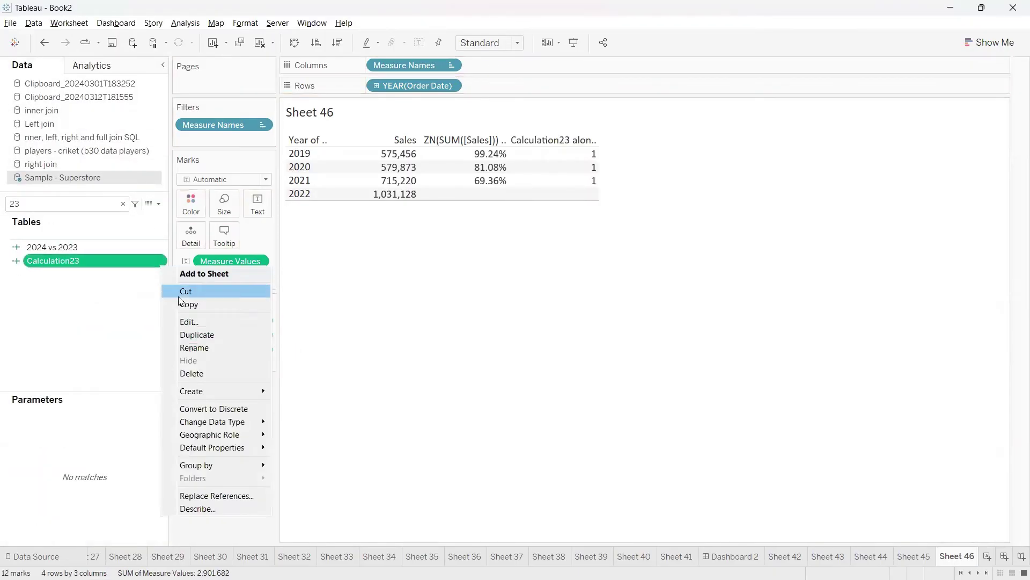
left_click(189, 323)
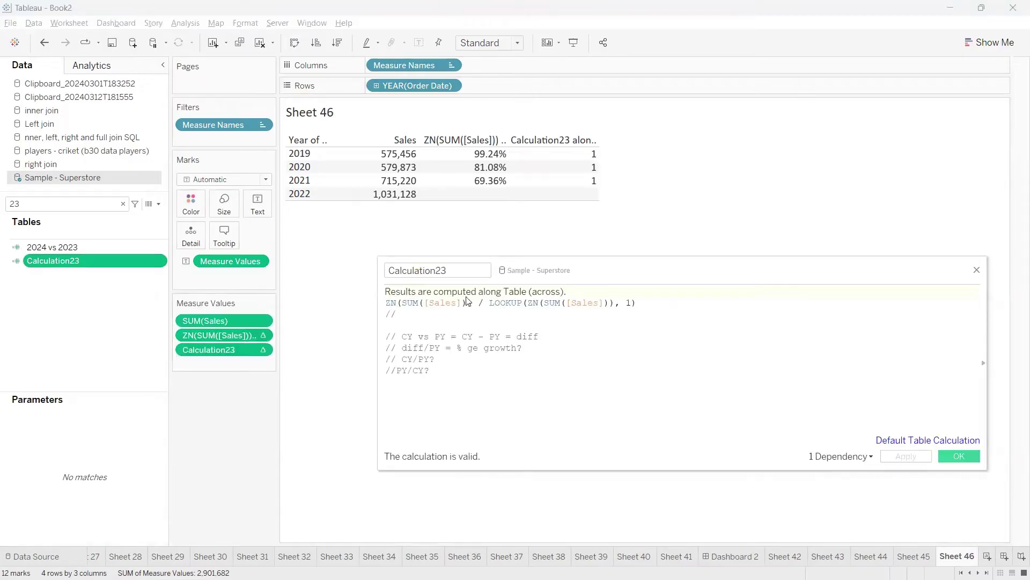
left_click_drag(472, 303, 386, 303)
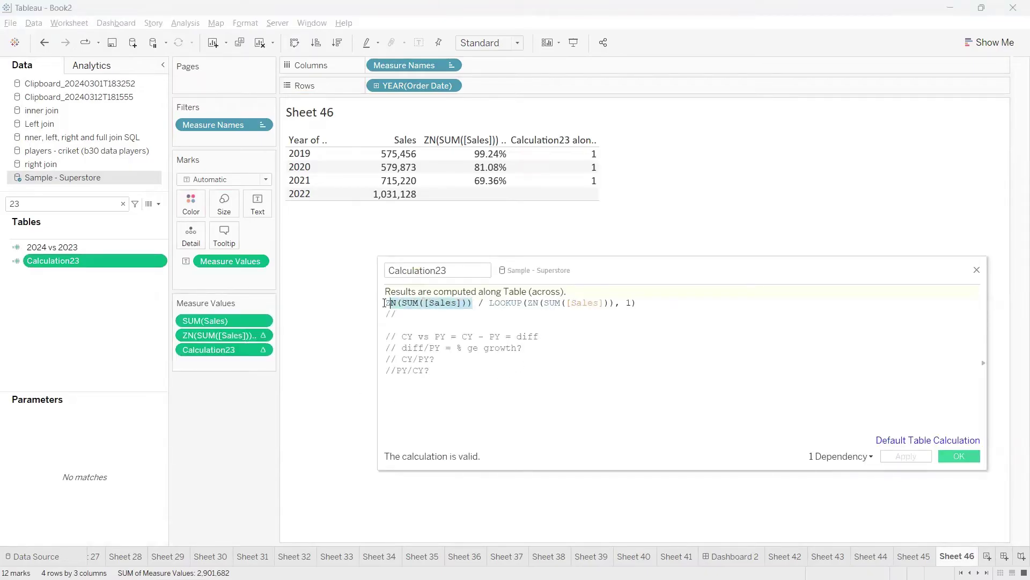
left_click(632, 304)
left_click(584, 320)
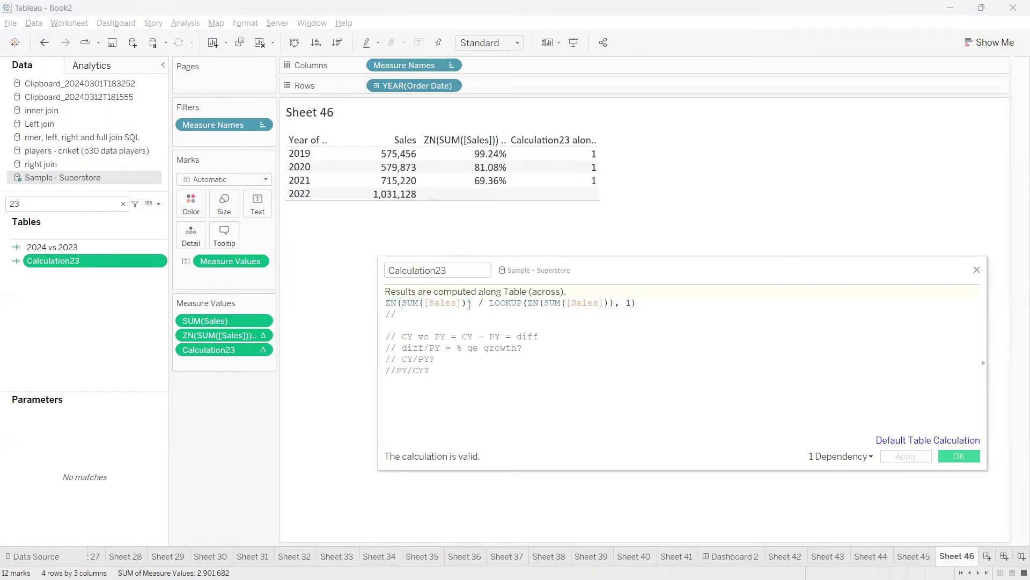
left_click_drag(472, 303, 385, 302)
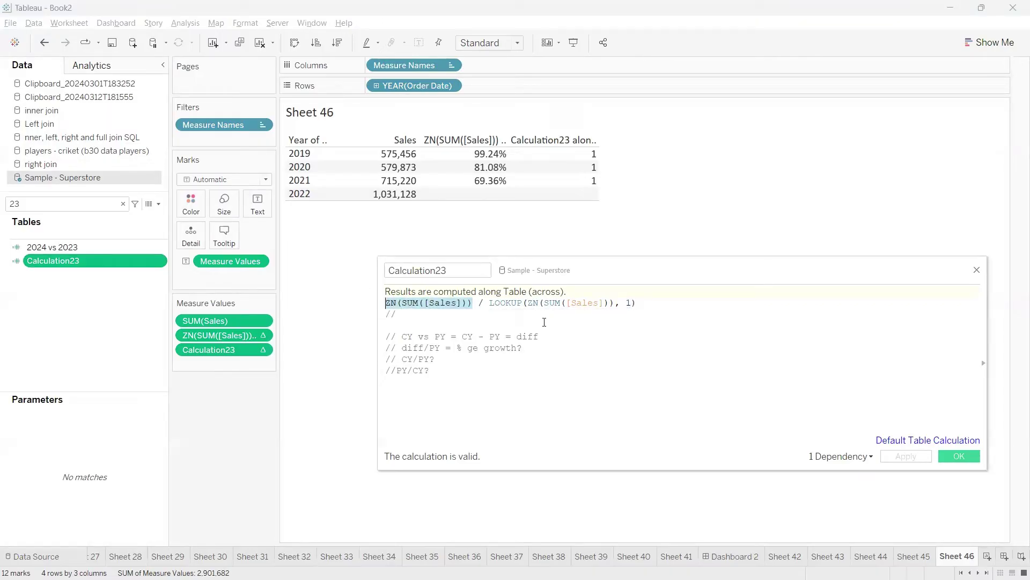
left_click_drag(636, 304, 520, 304)
left_click(581, 341)
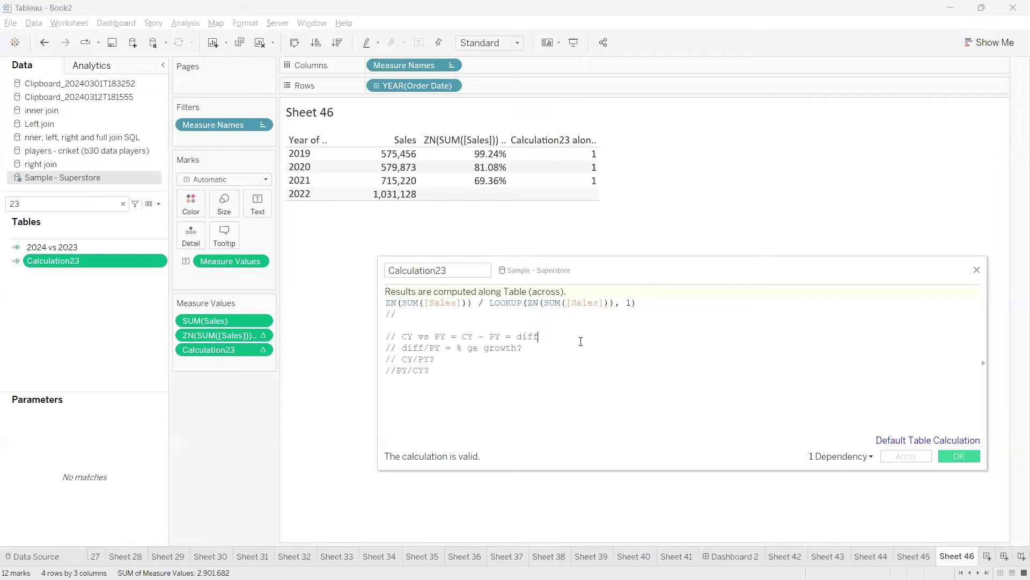
left_click(629, 303)
type("-1")
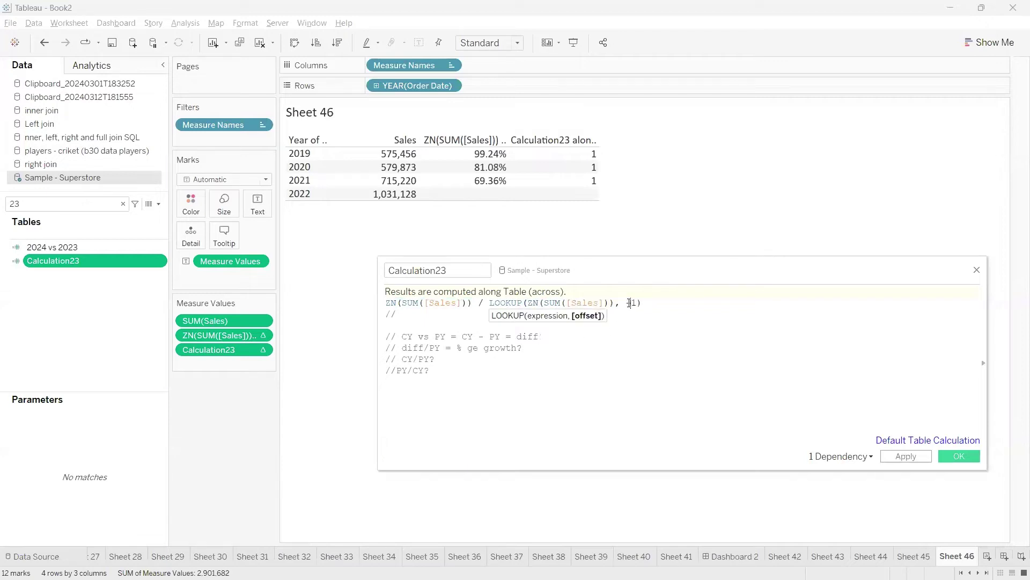
left_click(907, 457)
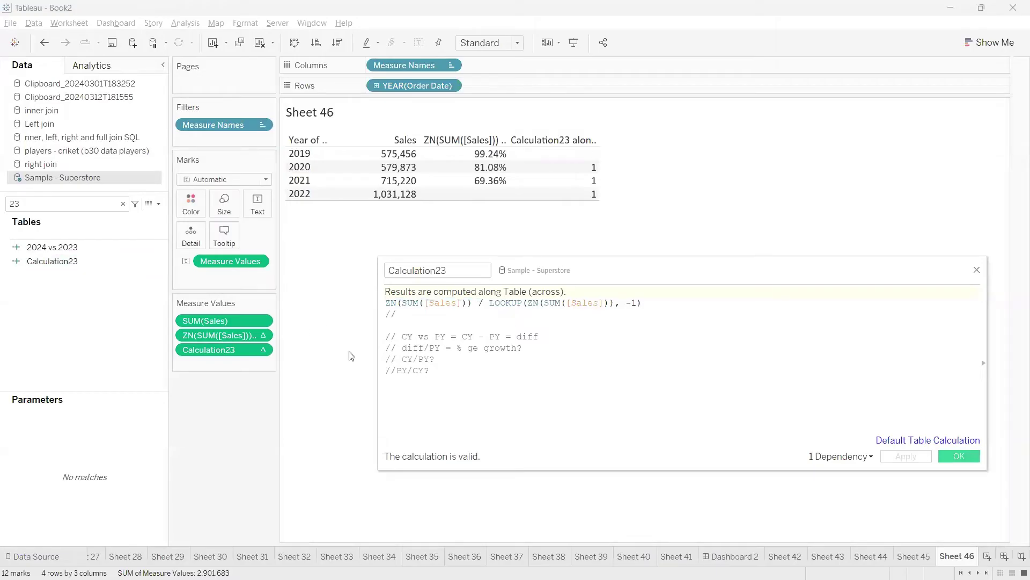
Step: Set the default number format of Calculation23 to Percentage with 2 decimal places
left_click(261, 352)
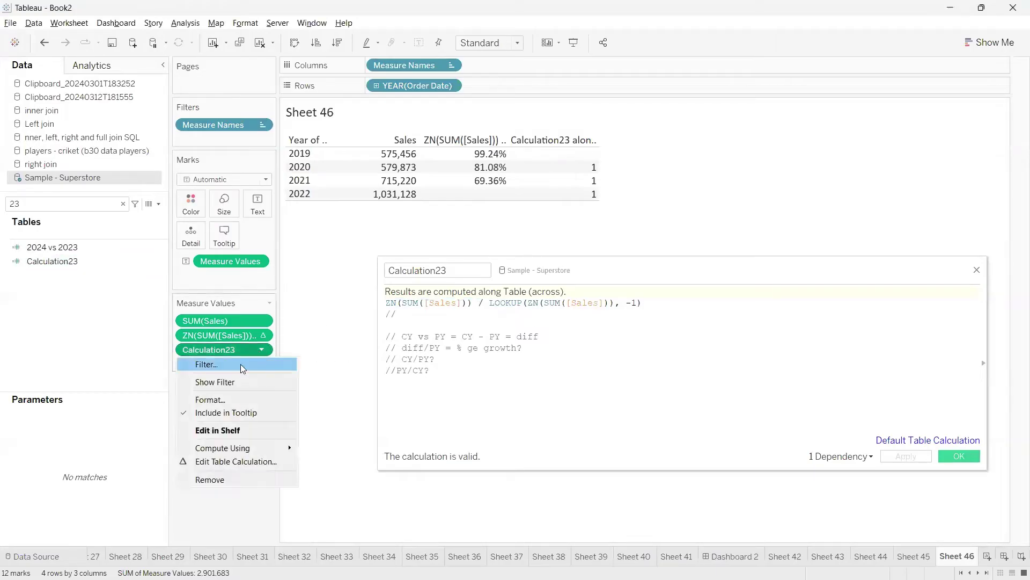
left_click(85, 262)
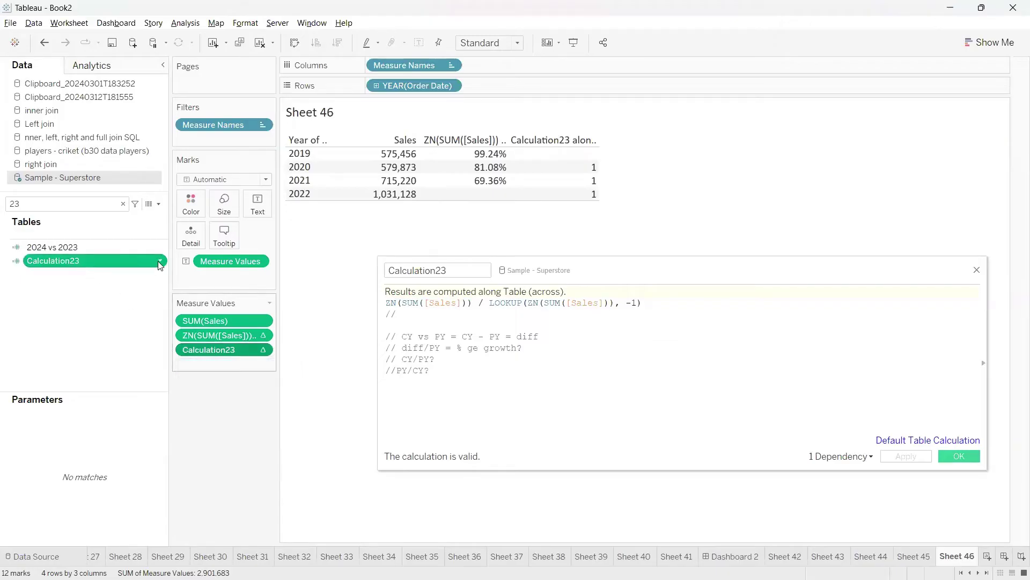
left_click(160, 263)
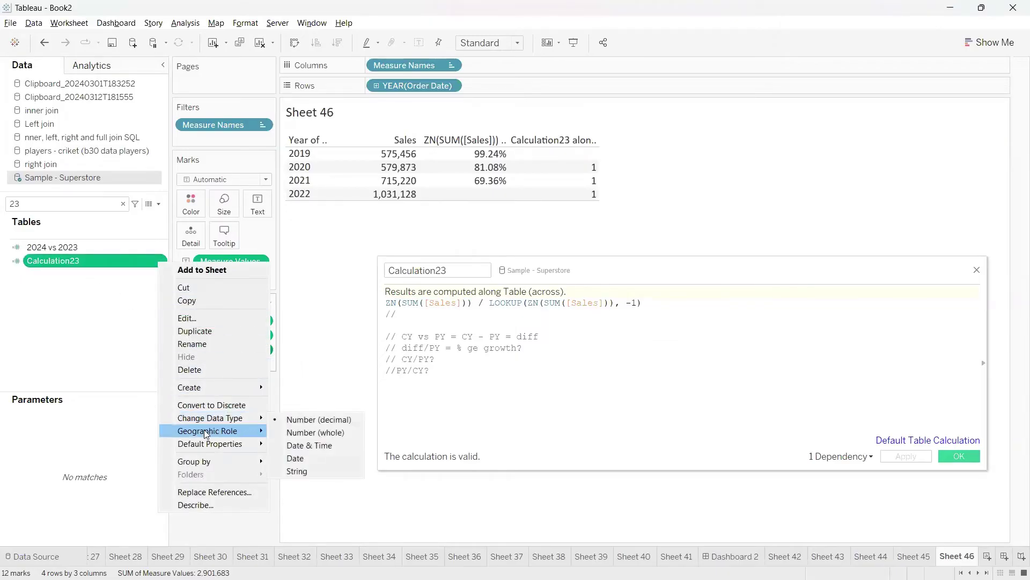
mouse_move(210, 444)
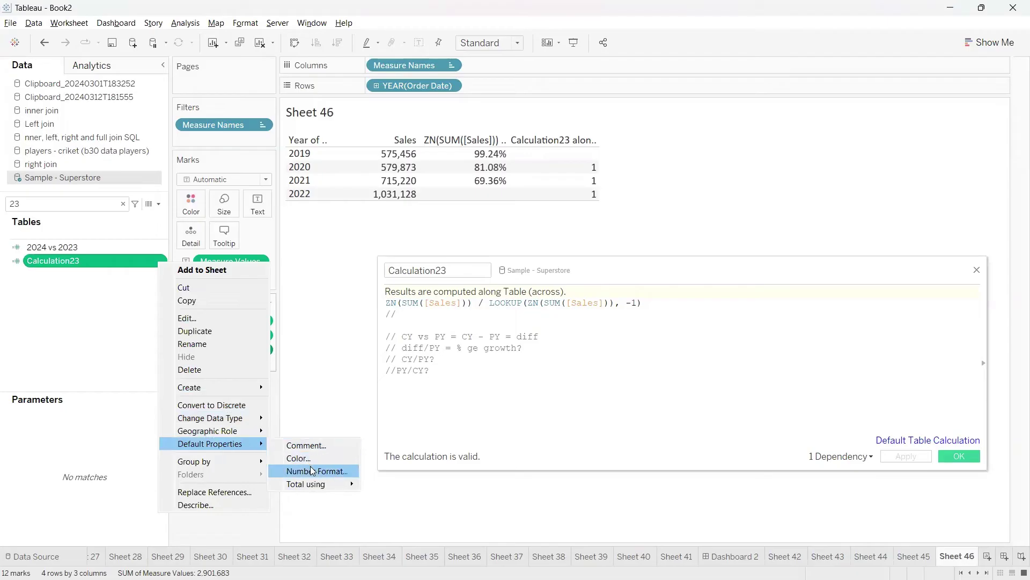
left_click(312, 471)
left_click(436, 284)
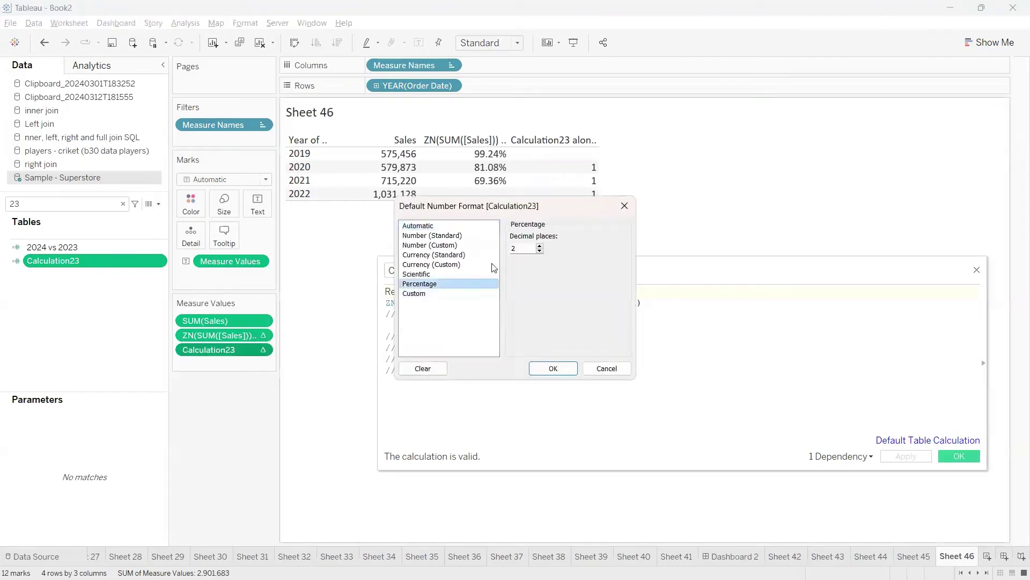
left_click(543, 370)
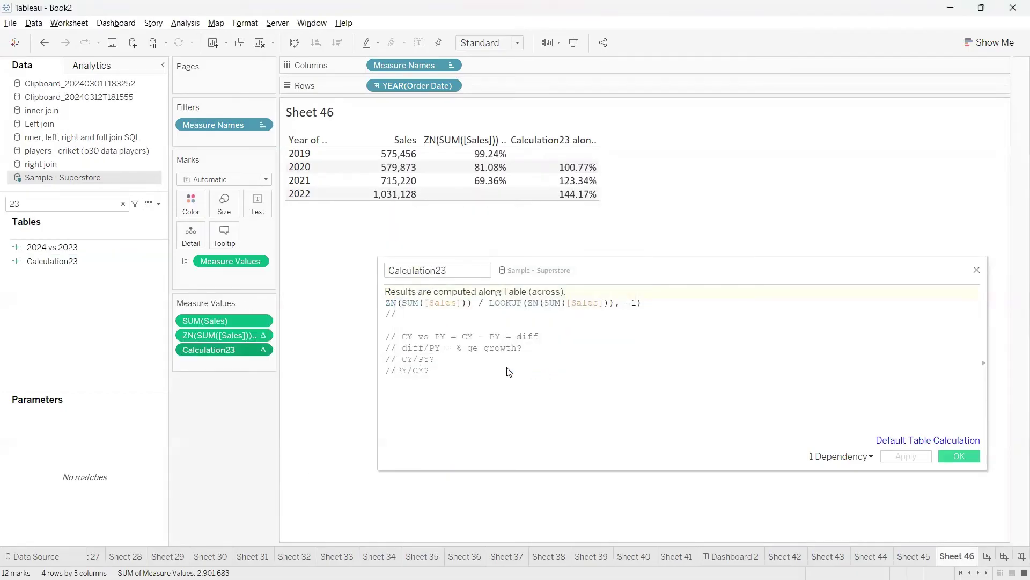
mouse_move(37, 275)
left_mouse_down()
mouse_move(87, 272)
mouse_move(39, 249)
mouse_move(3, 275)
left_mouse_up()
mouse_move(253, 361)
left_mouse_down()
mouse_move(249, 400)
mouse_move(231, 341)
left_mouse_up()
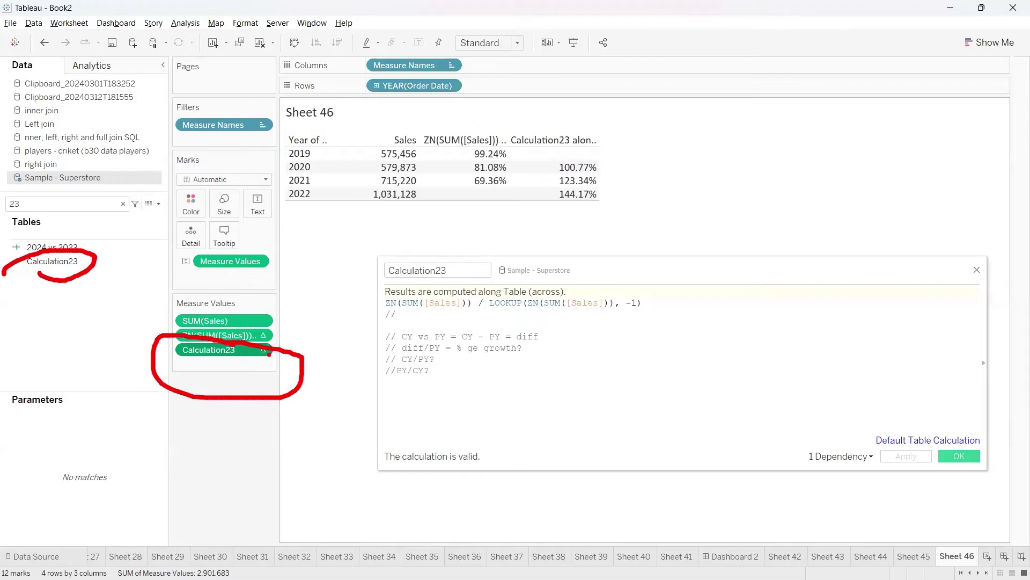
mouse_move(269, 354)
left_mouse_down()
mouse_move(297, 322)
mouse_move(279, 329)
mouse_move(293, 337)
left_mouse_up()
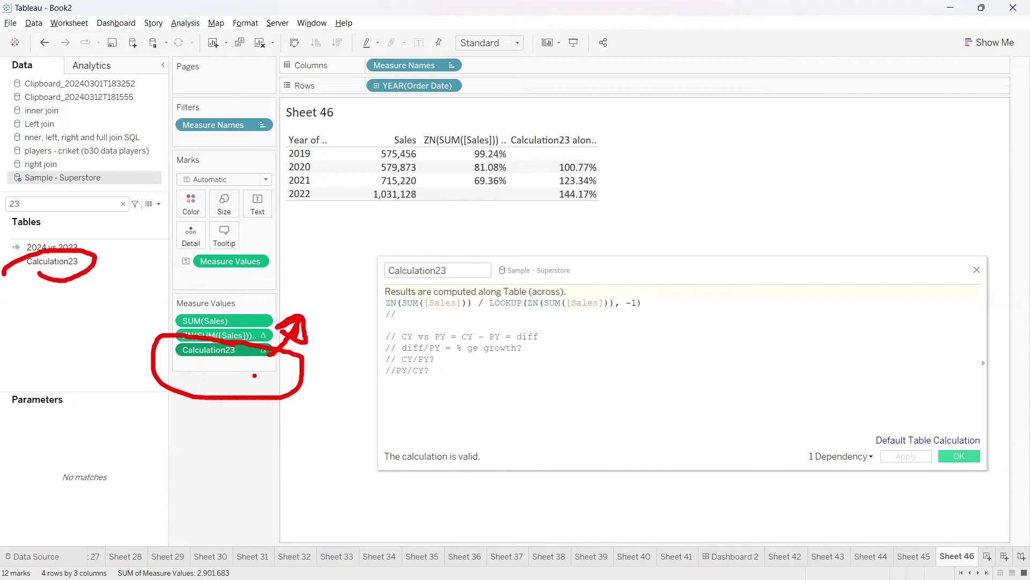
mouse_move(61, 271)
left_mouse_down()
mouse_move(67, 322)
mouse_move(53, 309)
mouse_move(86, 297)
left_mouse_up()
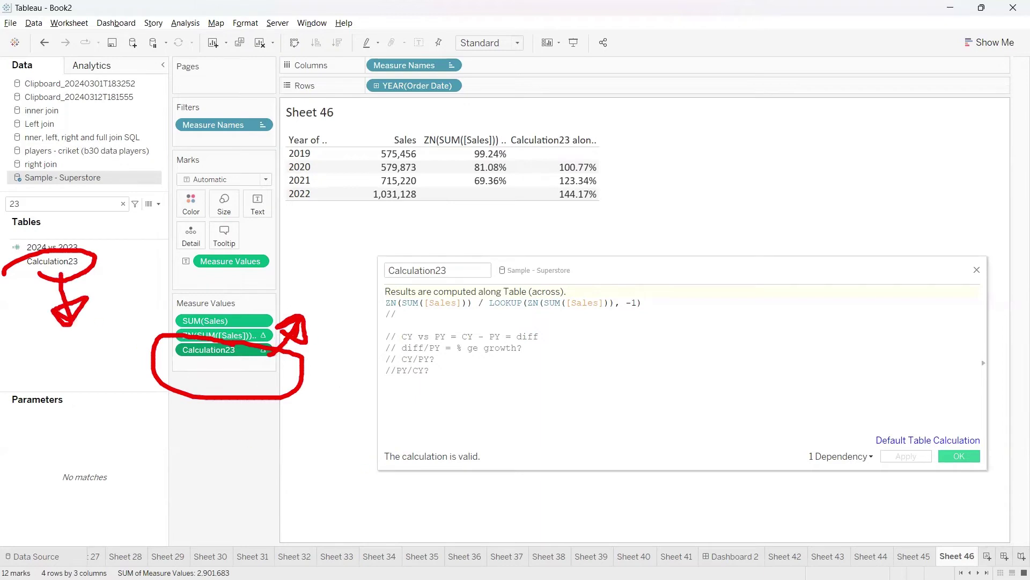
mouse_move(16, 168)
left_mouse_down()
mouse_move(105, 423)
mouse_move(4, 177)
mouse_move(1, 193)
left_mouse_up()
mouse_move(86, 265)
left_mouse_down()
mouse_move(162, 270)
mouse_move(136, 264)
mouse_move(137, 281)
left_mouse_up()
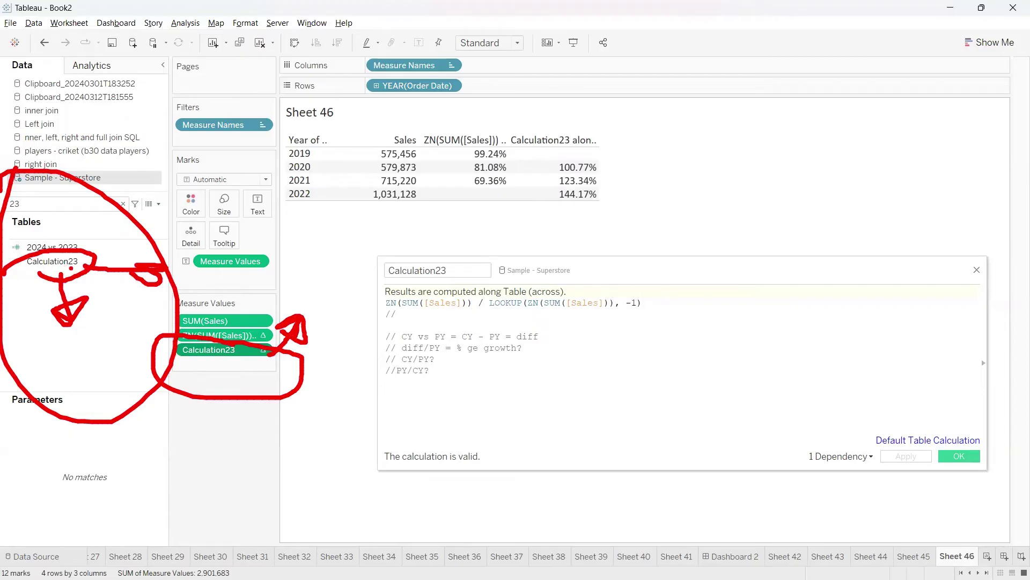
mouse_move(34, 250)
left_mouse_down()
mouse_move(13, 301)
mouse_move(51, 246)
left_mouse_up()
mouse_move(101, 279)
left_mouse_down()
mouse_move(118, 320)
mouse_move(120, 301)
left_mouse_up()
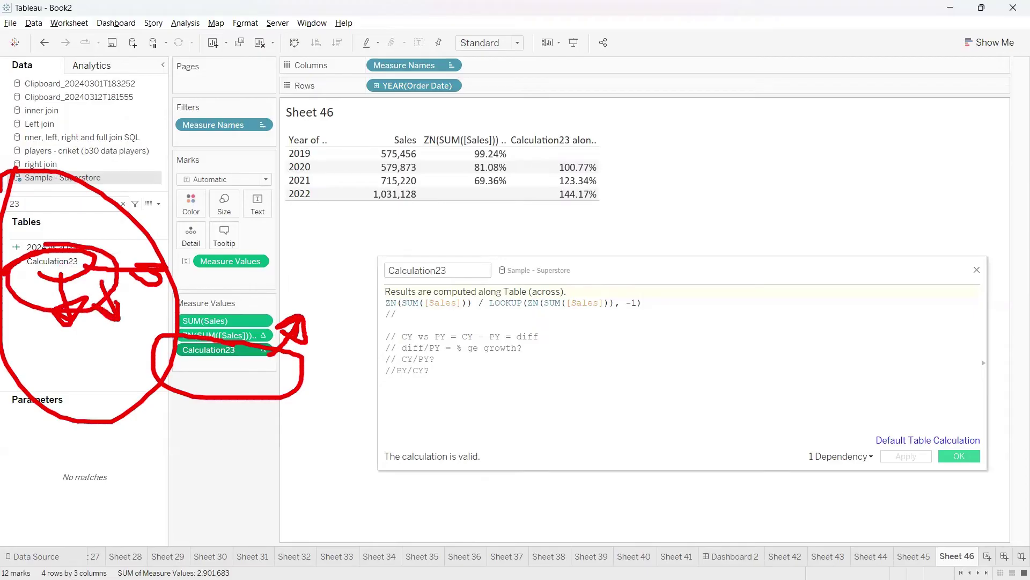
key("Escape")
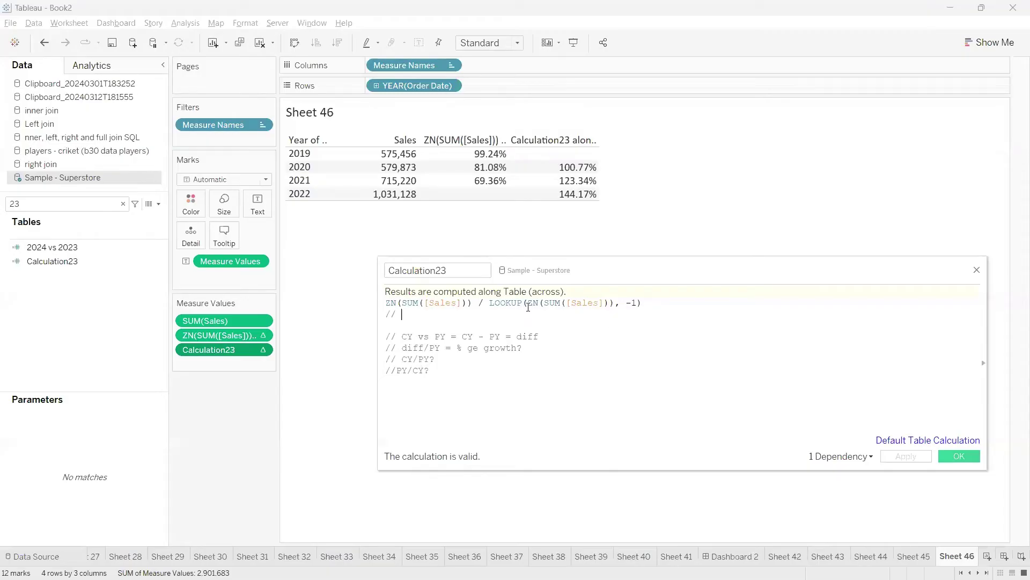
Step: Highlight the diff/PY growth note among the comments of Calculation23, and close the calculation with OK
left_click_drag(435, 378, 387, 314)
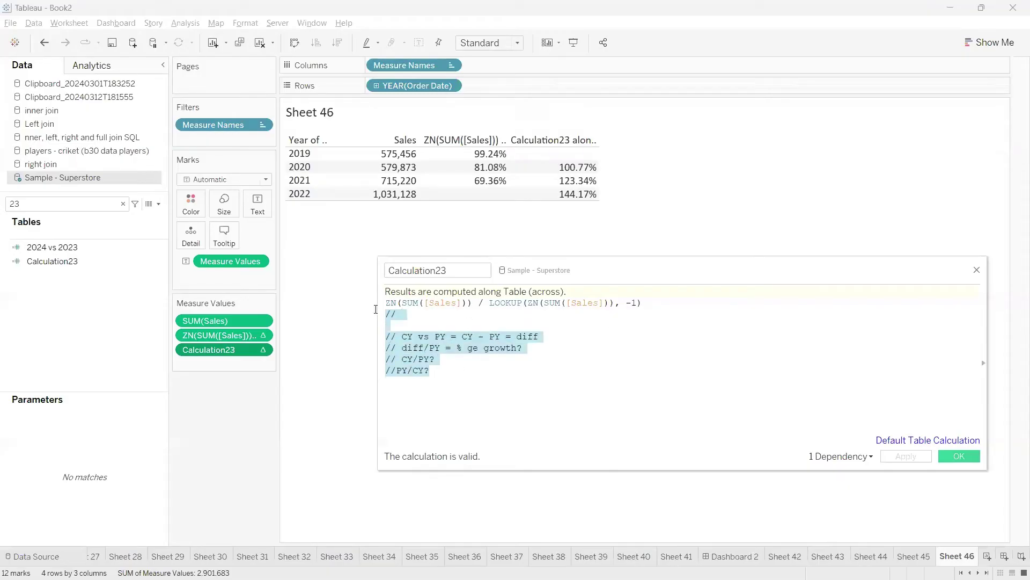
left_click(532, 348)
left_click_drag(523, 348, 397, 348)
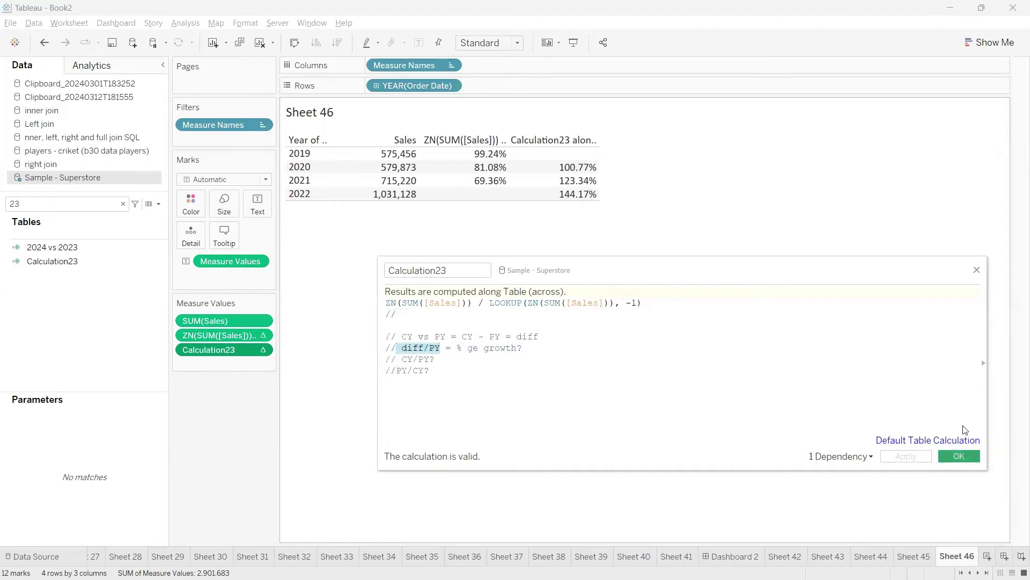
left_click(956, 455)
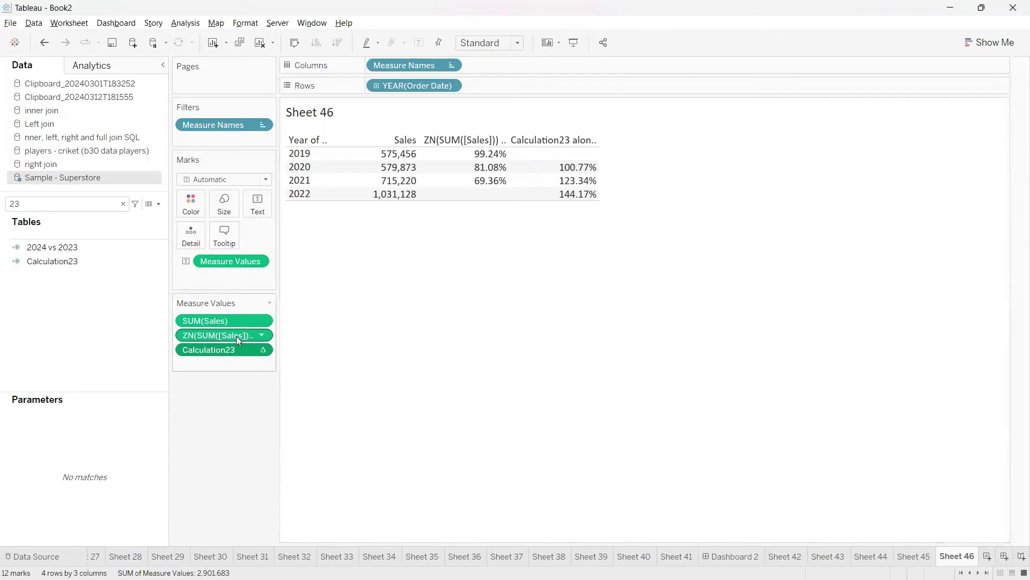
Step: Remove the ZN(SUM([Sales])) ratio and Calculation23 from Measure Values, and apply the Percent Difference quick table calculation to SUM(Sales)
left_click_drag(232, 336, 224, 404)
left_click_drag(233, 336, 235, 365)
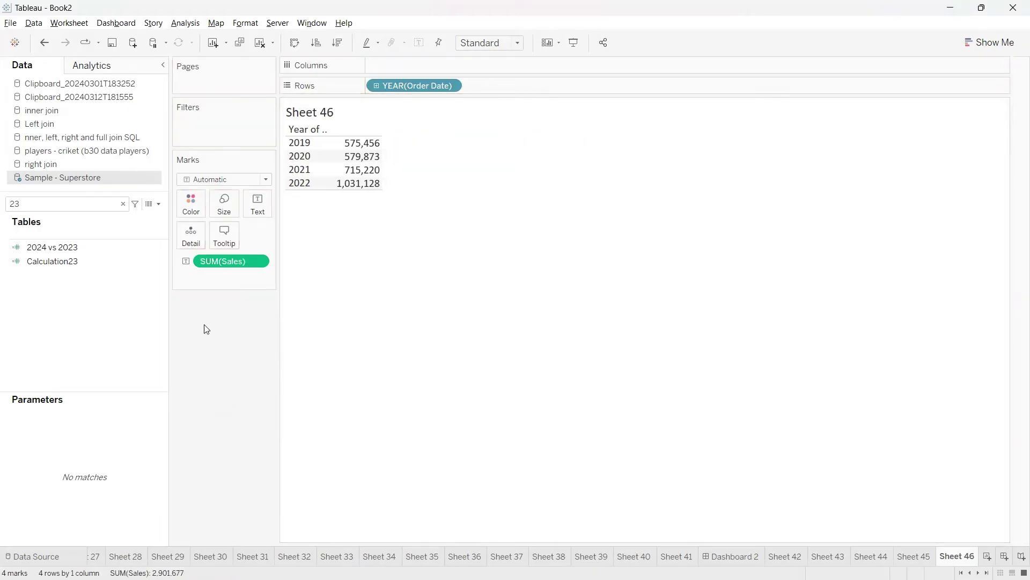
left_click(261, 262)
mouse_move(298, 461)
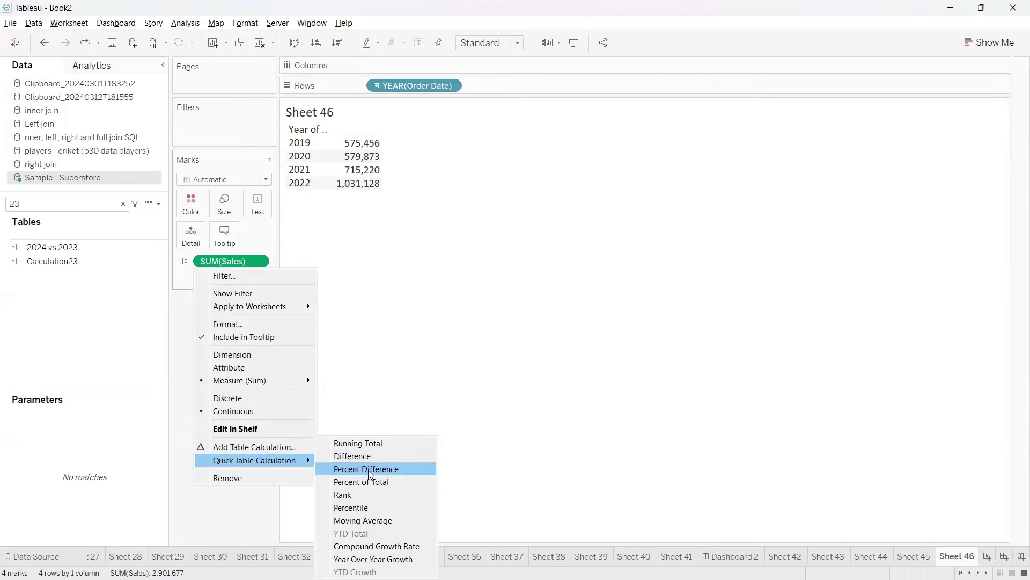
left_click(368, 470)
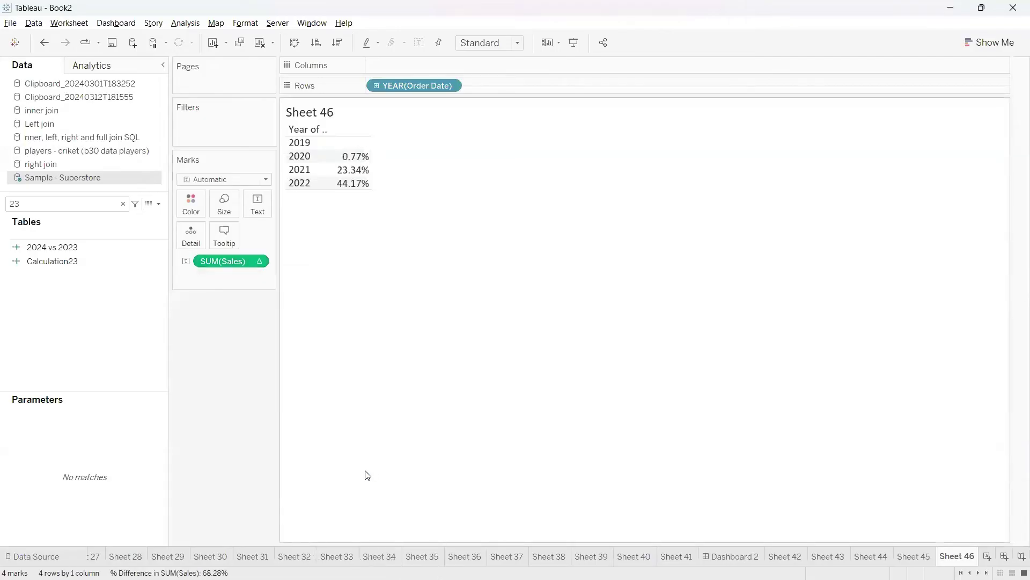
mouse_move(343, 138)
left_mouse_down()
mouse_move(305, 200)
mouse_move(354, 136)
left_mouse_up()
key("Escape")
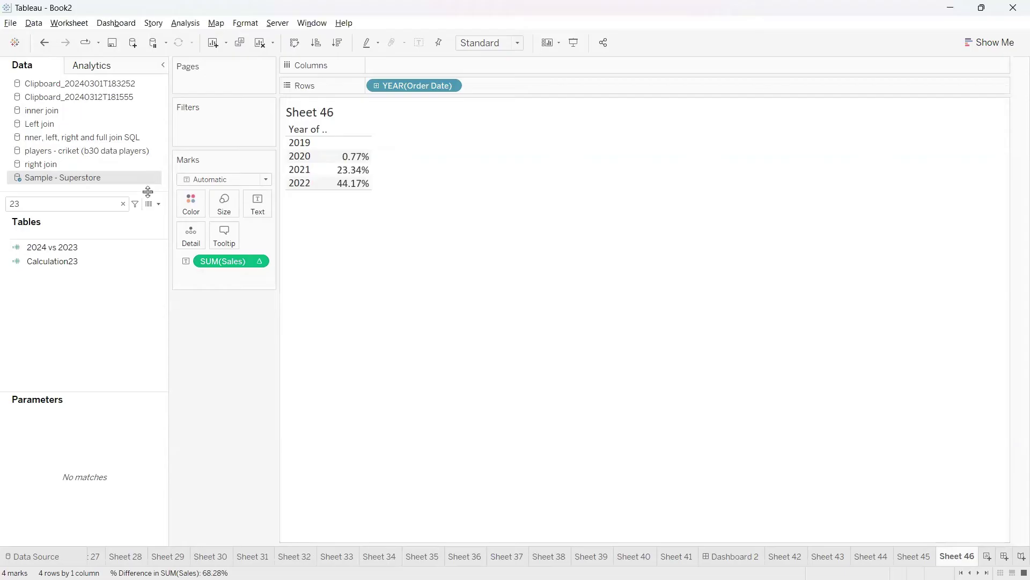
Step: Create a calculated field from the SUM(Sales) percent difference, and highlight the formula's difference part and its ABS(LOOKUP) denominator
left_click(160, 204)
left_click(141, 214)
left_click_drag(231, 261, 455, 352)
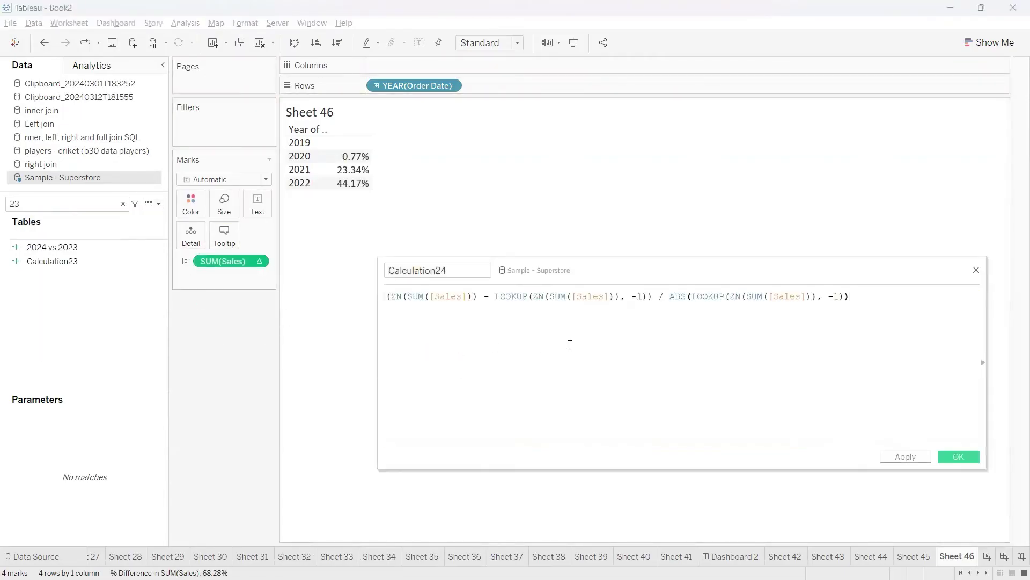
left_click(653, 297)
double_click(653, 297)
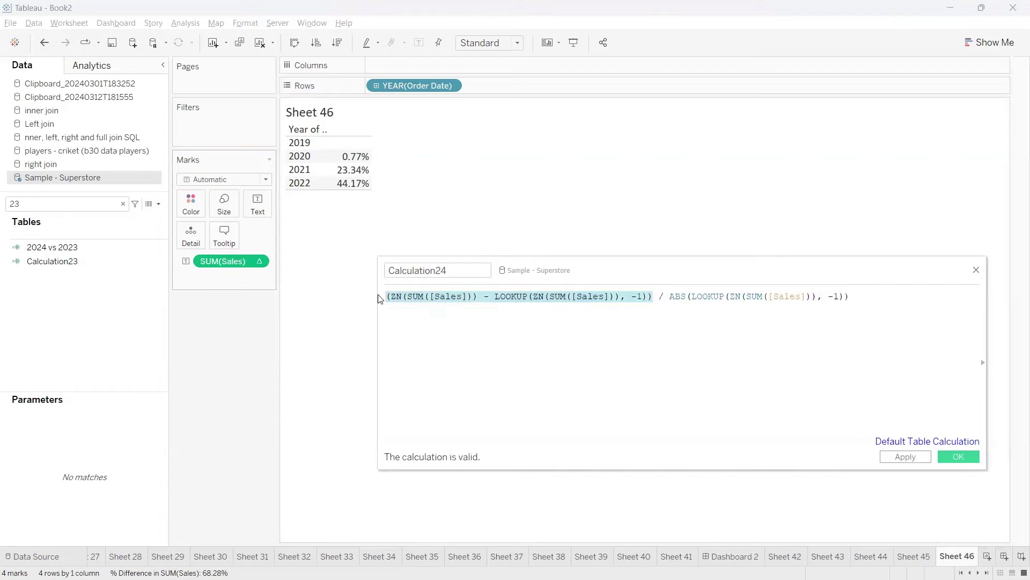
left_click_drag(857, 298, 670, 299)
left_click(672, 315)
left_click(676, 305)
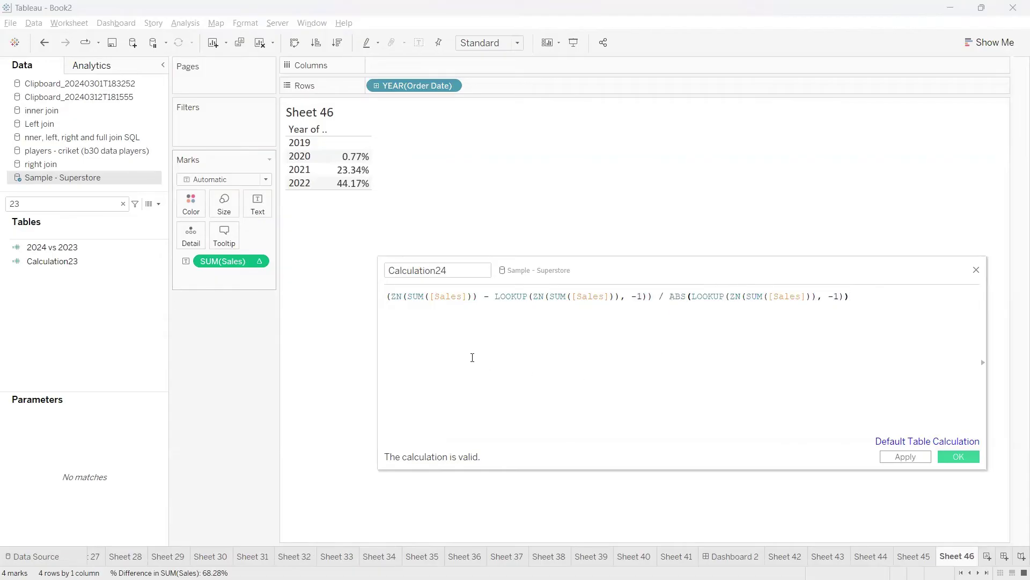
Step: Add a comment line below the Calculation24 formula with the ABS example -5 = 5
key("Return")
type("// -ve =")
key("BackSpace")
key("BackSpace")
key("BackSpace")
key("BackSpace")
key("BackSpace")
key("BackSpace")
type("-5 = 5")
Step: Highlight the -1 LOOKUP offset in Calculation24, save the calculation, and clear the field search
key("ctrl+a")
left_click(681, 310)
left_click_drag(644, 297, 632, 297)
left_click(953, 460)
left_click(123, 204)
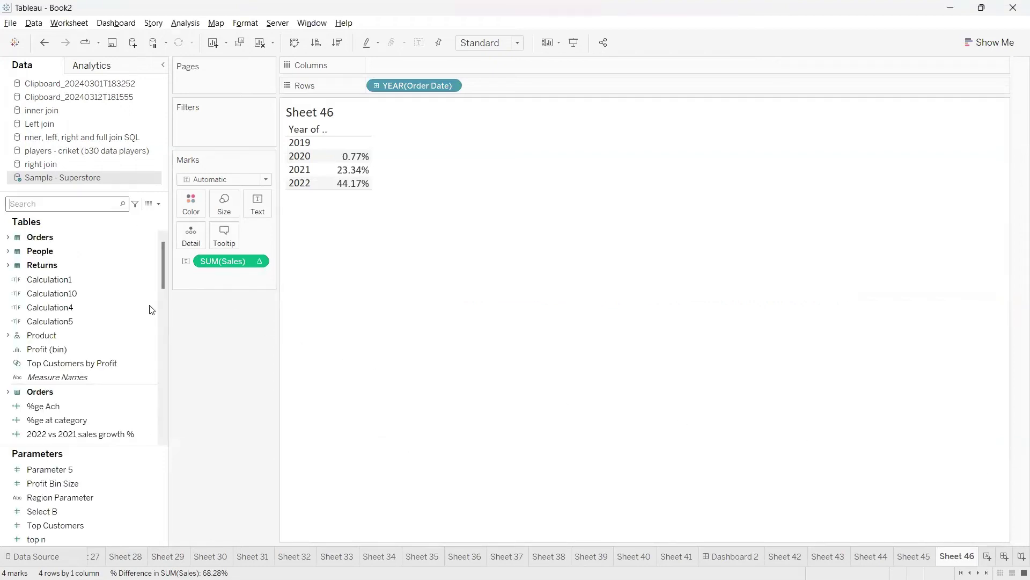
left_click(257, 261)
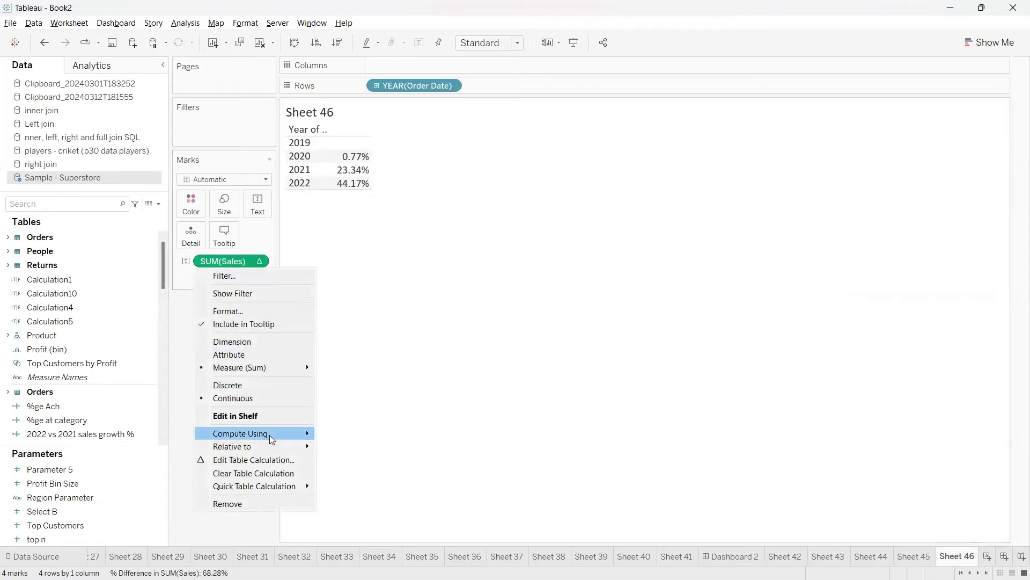
mouse_move(286, 486)
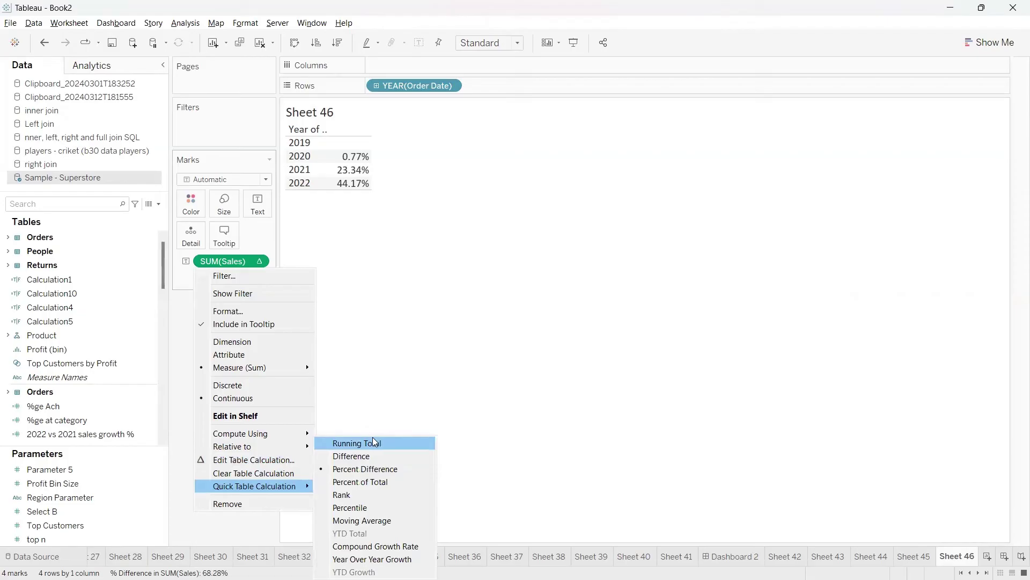
mouse_move(293, 130)
left_mouse_down()
mouse_move(259, 161)
mouse_move(398, 211)
mouse_move(325, 124)
mouse_move(274, 134)
left_mouse_up()
mouse_move(361, 200)
left_mouse_down()
mouse_move(413, 267)
mouse_move(434, 243)
left_mouse_up()
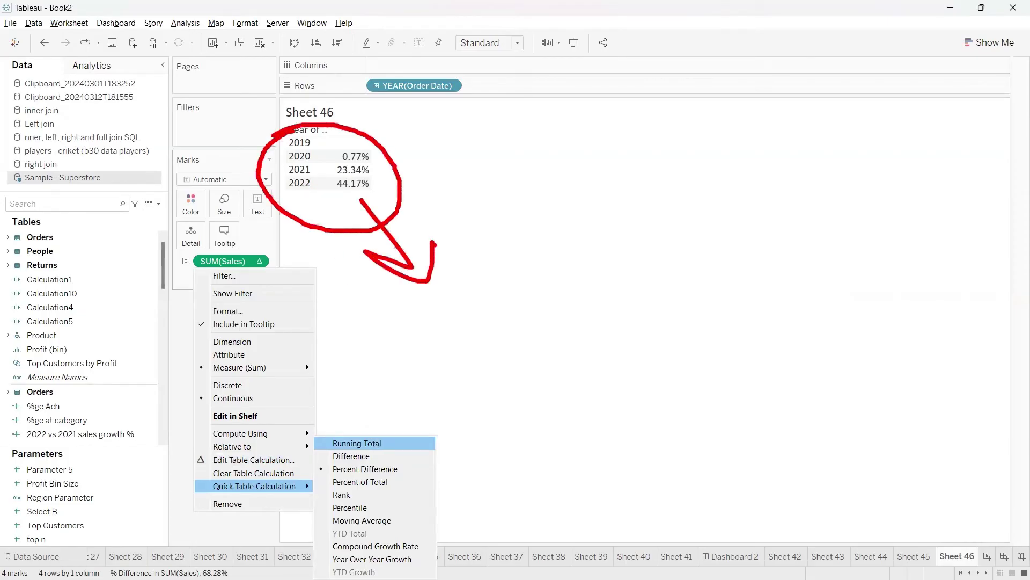
key("Escape")
Step: Change the quick table calculation of SUM(Sales) to Year Over Year Growth
left_click(263, 261)
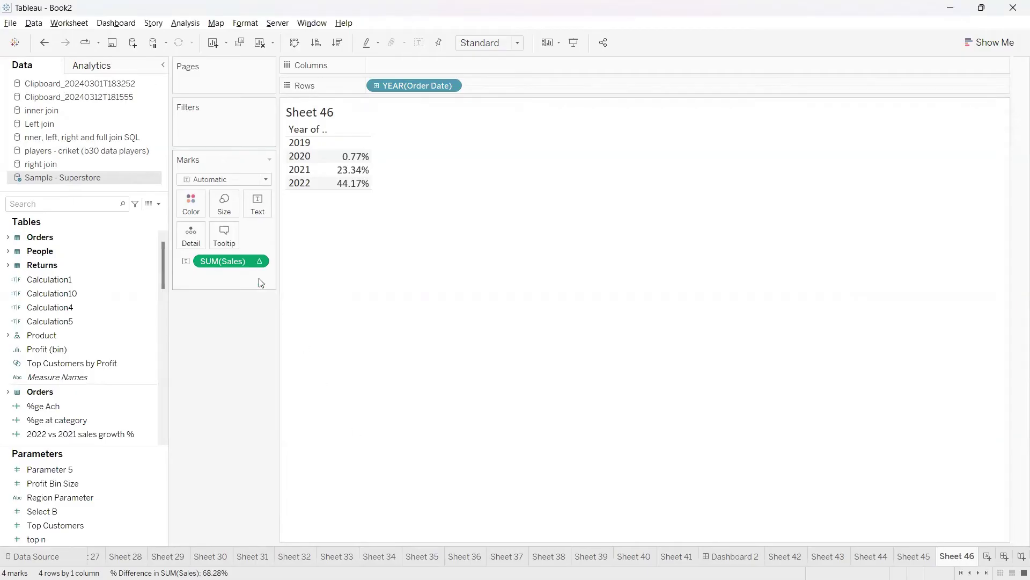
mouse_move(293, 484)
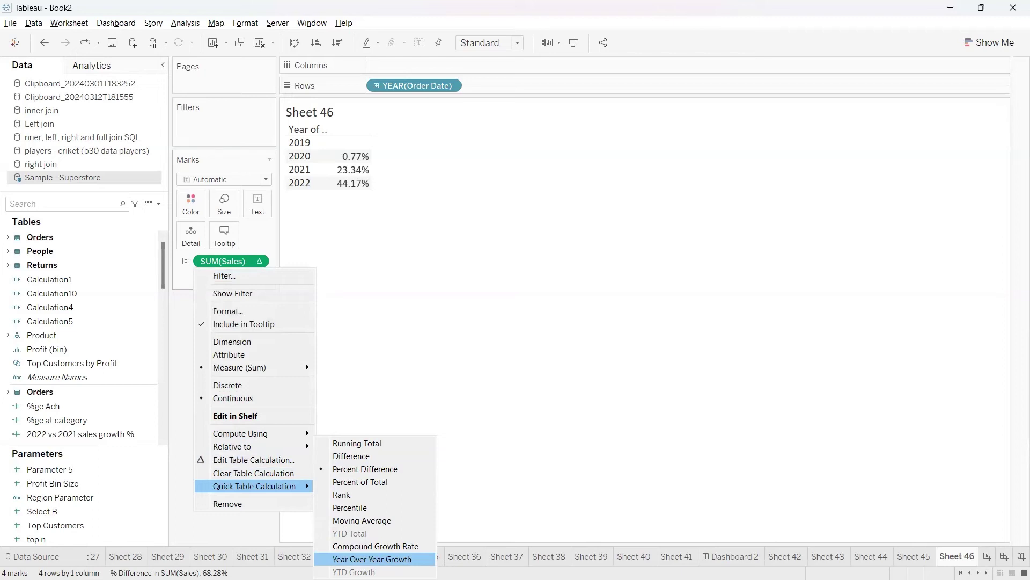
left_click(378, 559)
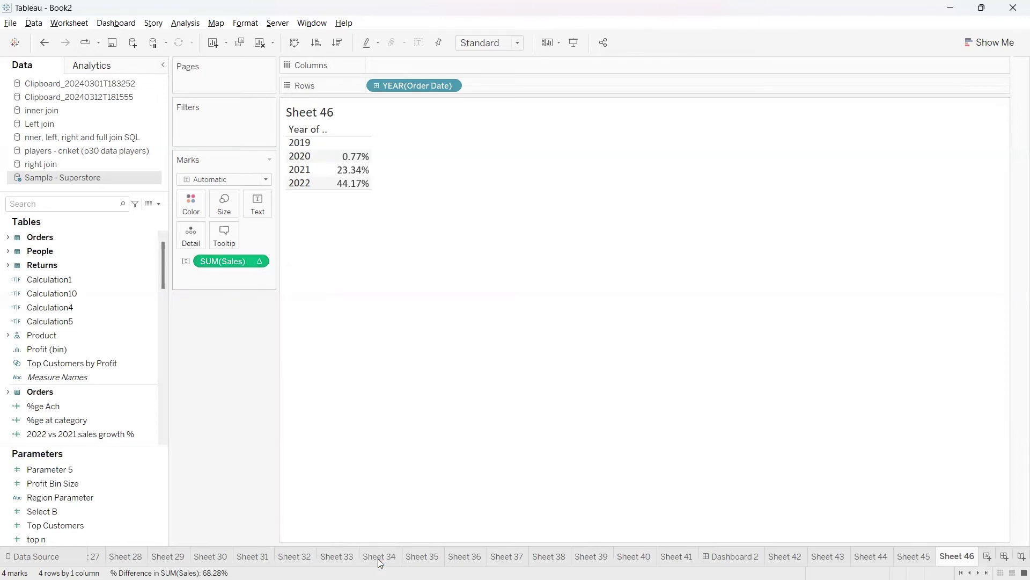
Step: Examine the year over year growth formula of SUM(Sales) in a new calculated field, and close it without saving
left_click(158, 204)
left_click(140, 213)
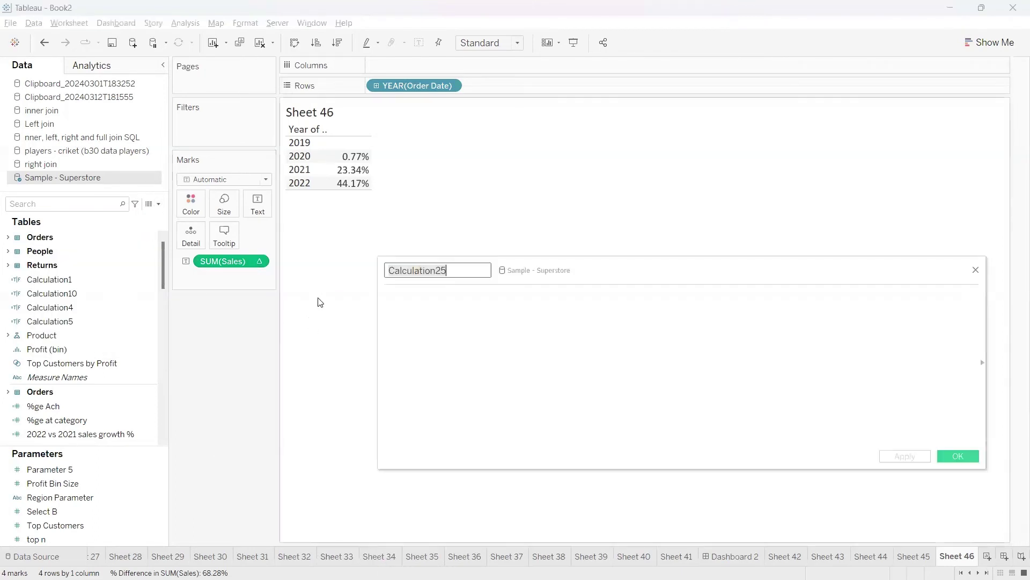
left_click_drag(221, 260, 455, 350)
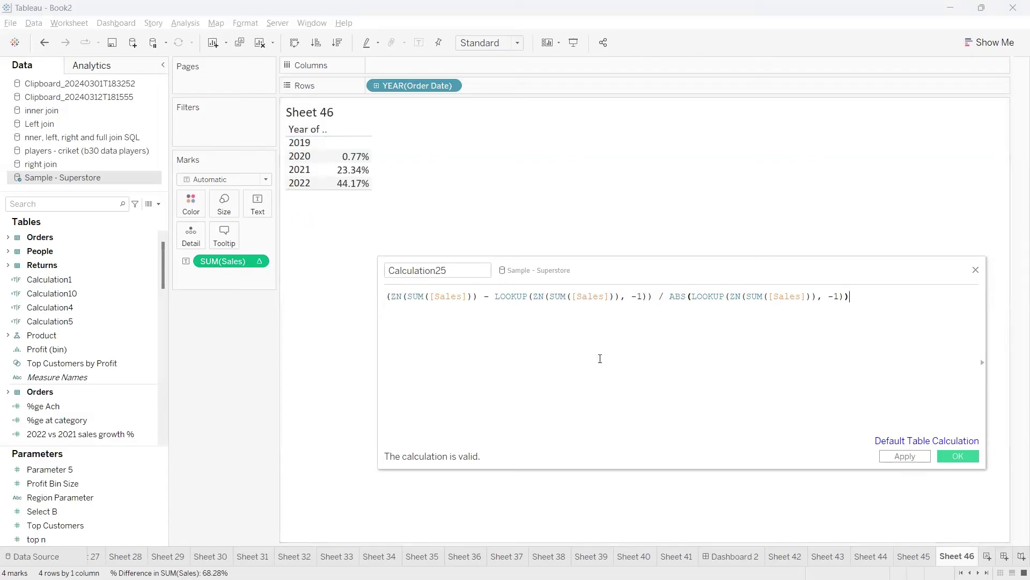
double_click(837, 296)
left_click_drag(851, 297, 385, 297)
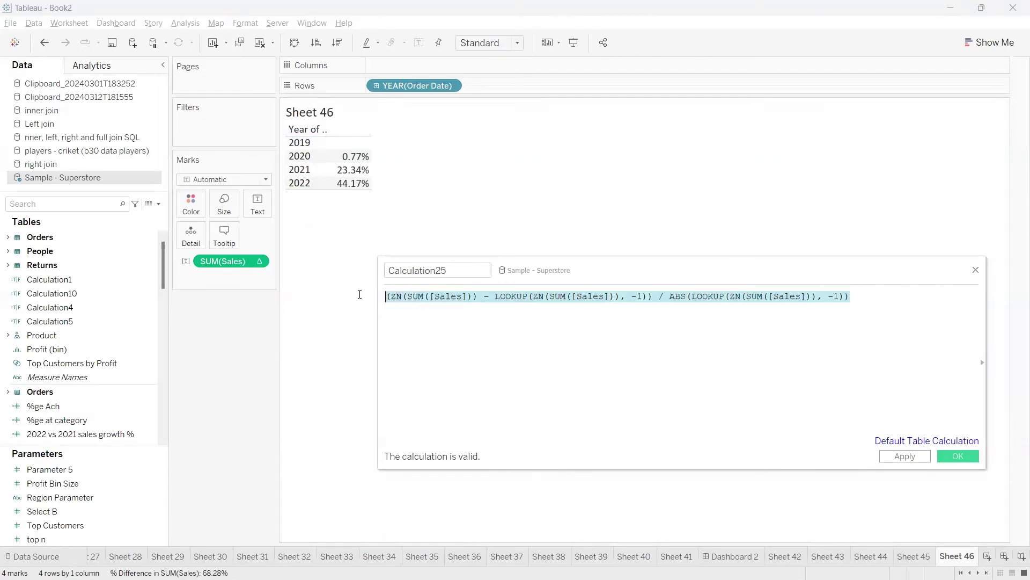
left_click(764, 373)
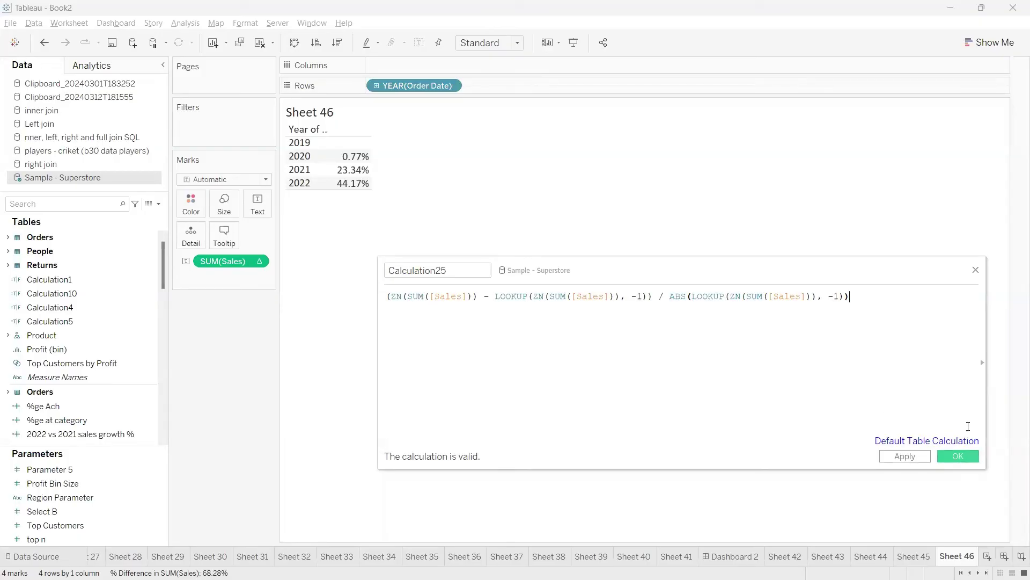
left_click(976, 270)
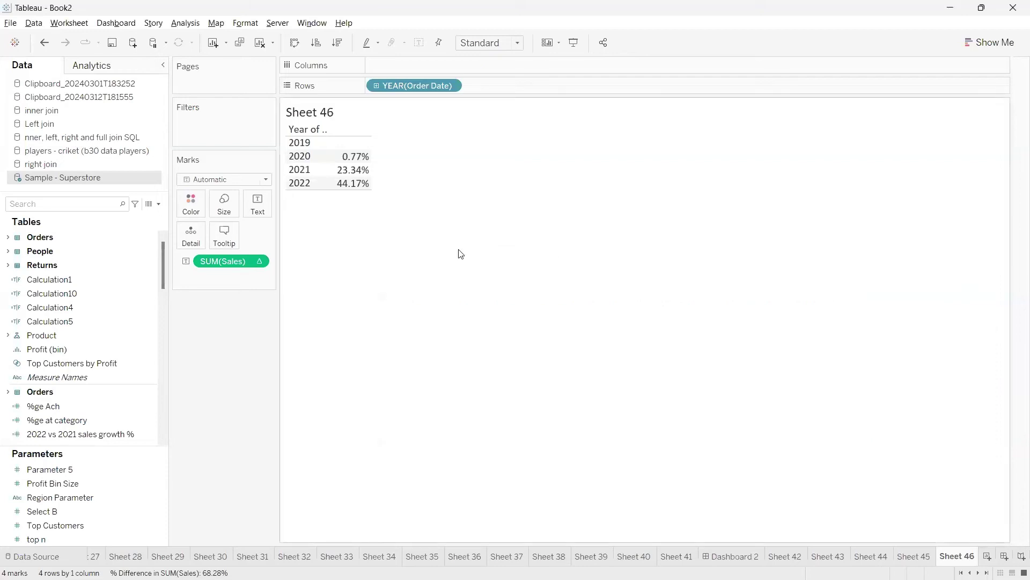
Step: Change the quick table calculation of SUM(Sales) to Percent of Total
left_click(260, 261)
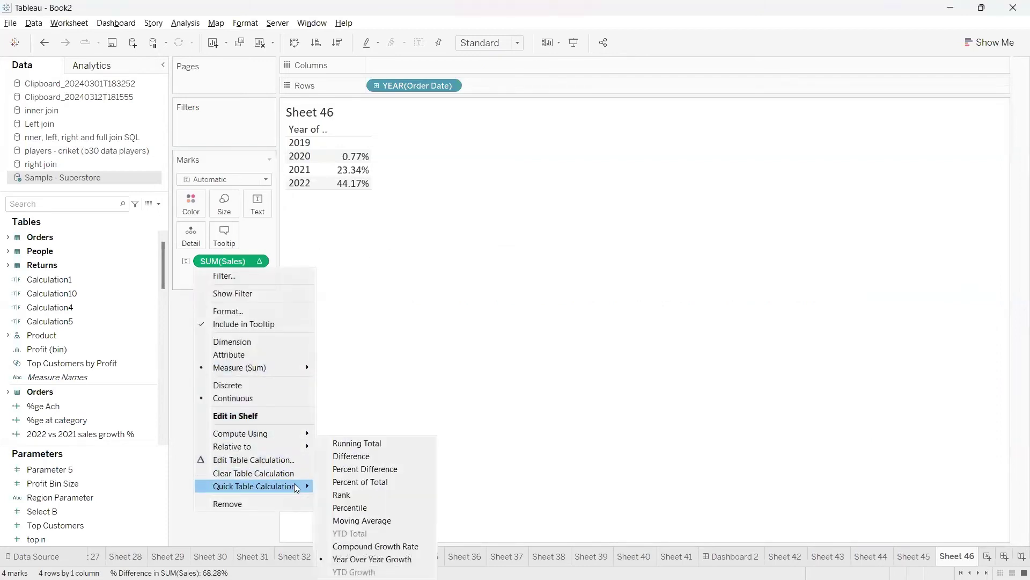
left_click(367, 485)
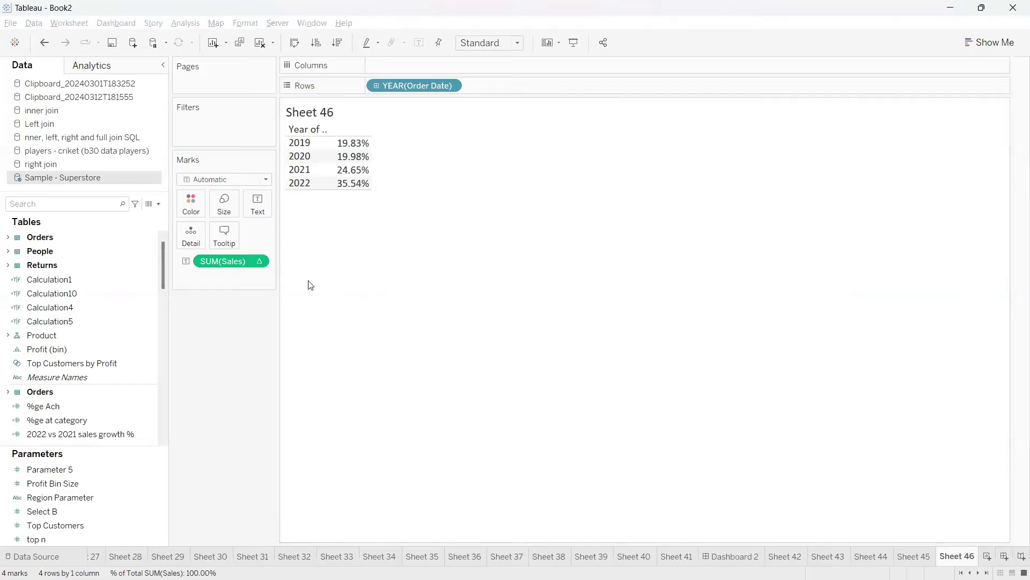
right_click(328, 248)
left_click(346, 213)
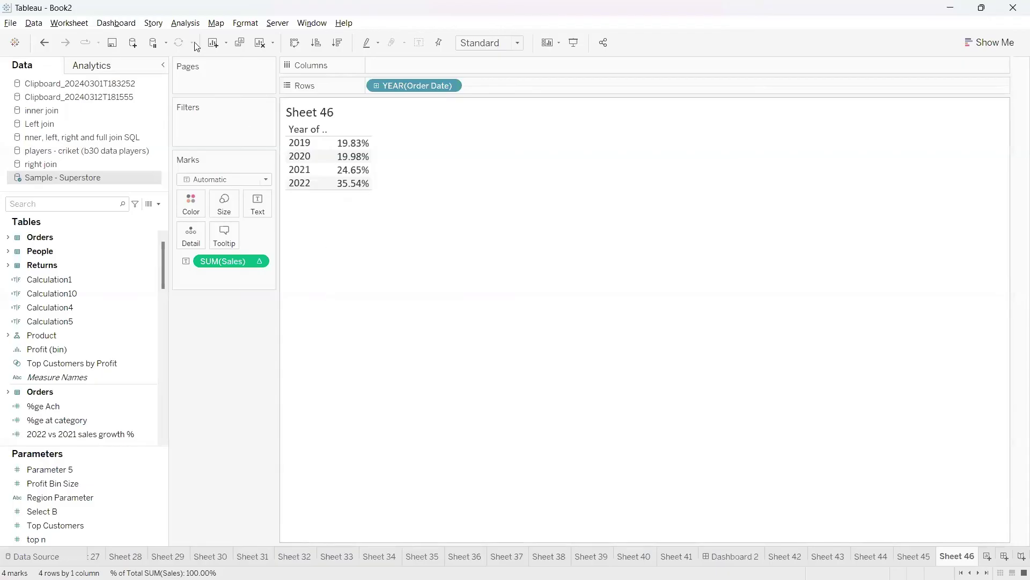
Step: Clear the table calculation from SUM(Sales) and show column grand totals in the view
right_click(260, 263)
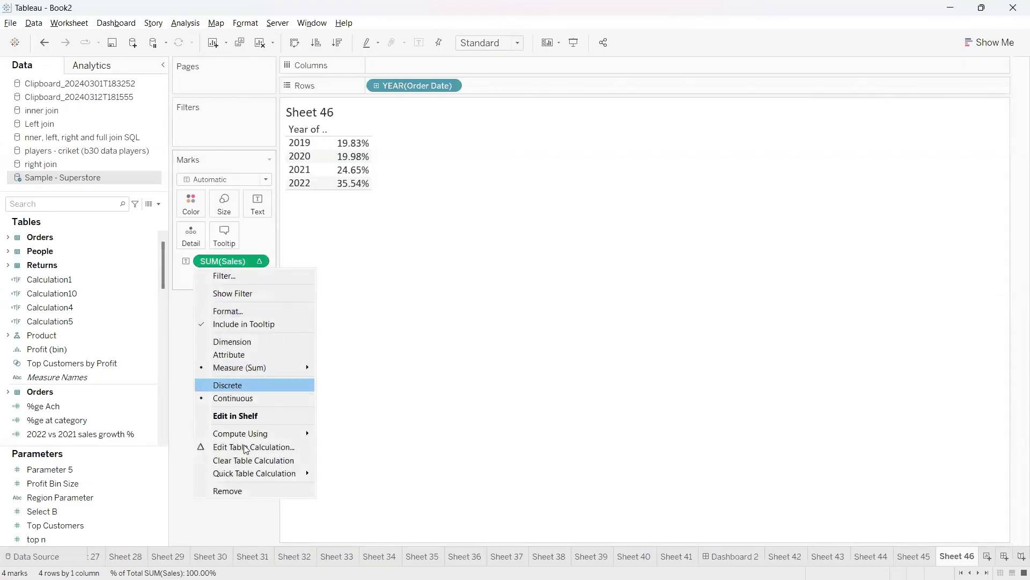
left_click(252, 460)
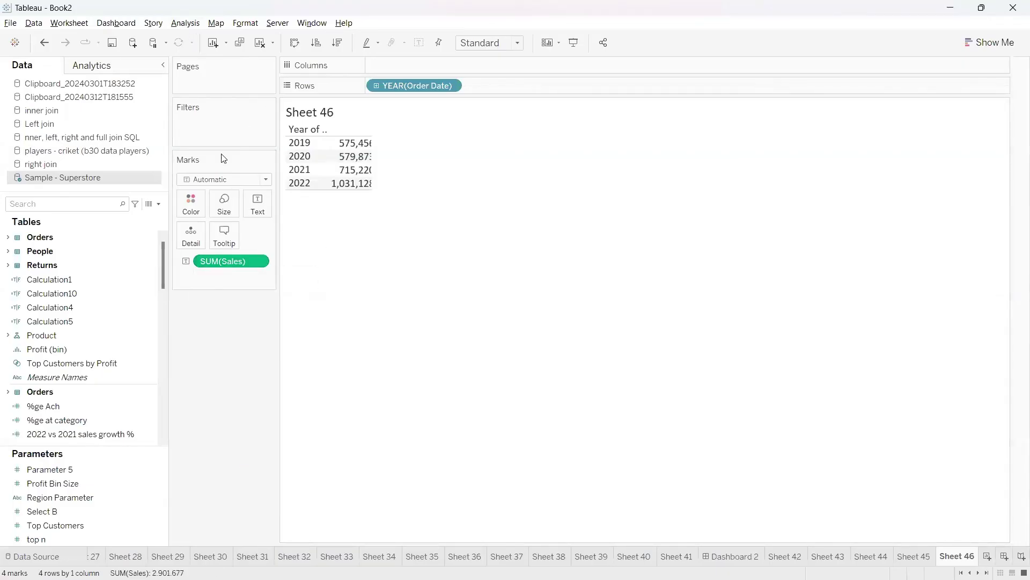
left_click(185, 23)
mouse_move(273, 146)
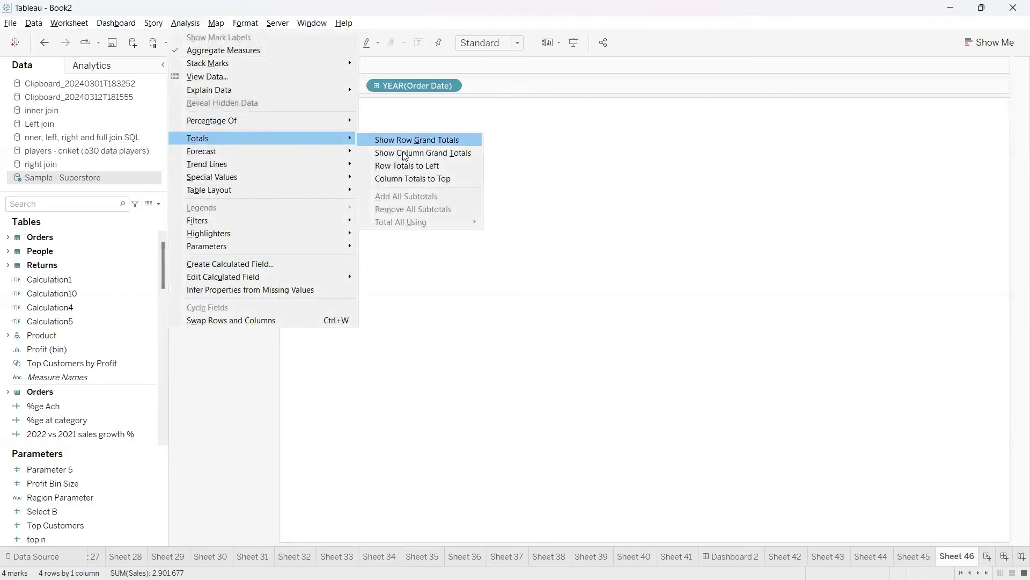
left_click(405, 155)
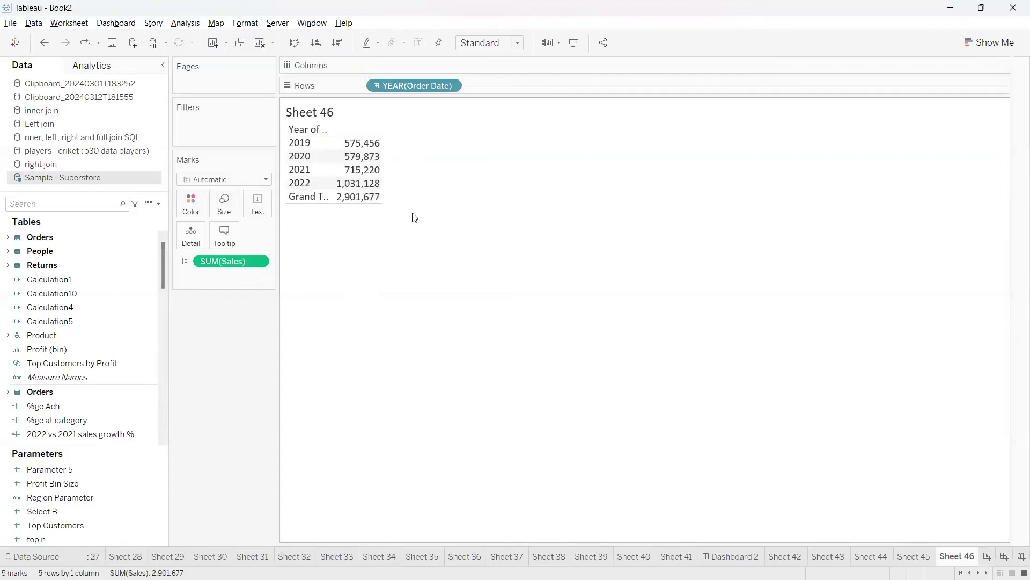
Step: Compare the 2019 sales with the grand total to see what the percent of total is based on
mouse_move(341, 210)
left_mouse_down()
mouse_move(385, 208)
mouse_move(353, 186)
mouse_move(328, 210)
left_mouse_up()
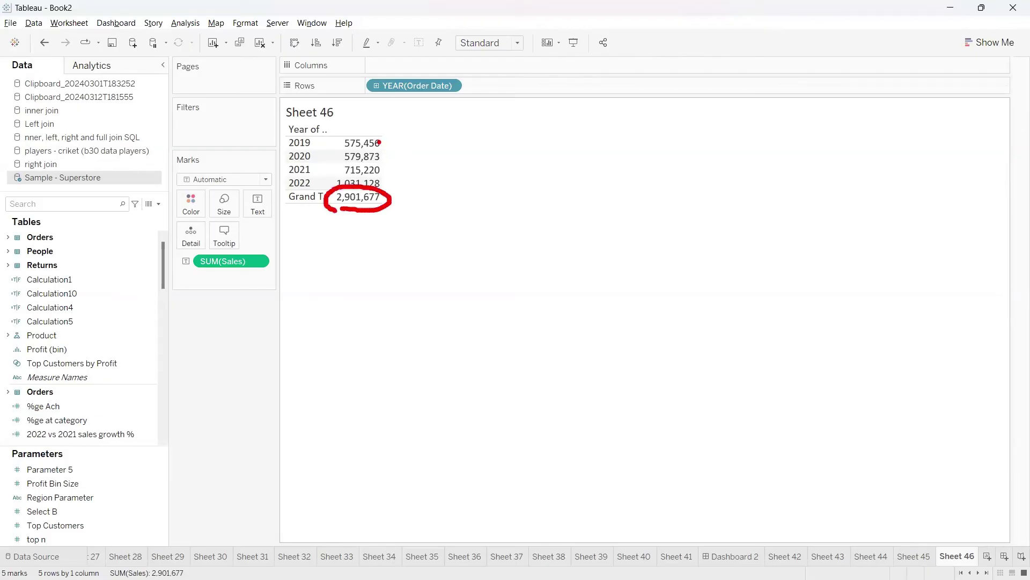
left_click_drag(381, 143, 403, 126)
mouse_move(388, 140)
left_mouse_down()
mouse_move(417, 124)
mouse_move(450, 140)
mouse_move(465, 132)
left_mouse_up()
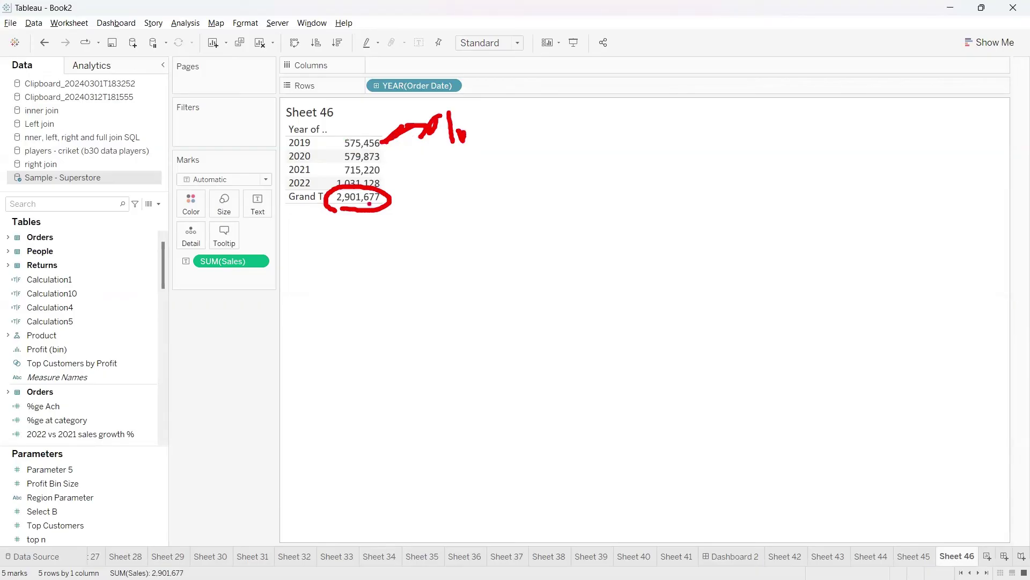
mouse_move(370, 203)
left_mouse_down()
mouse_move(390, 248)
mouse_move(409, 224)
left_mouse_up()
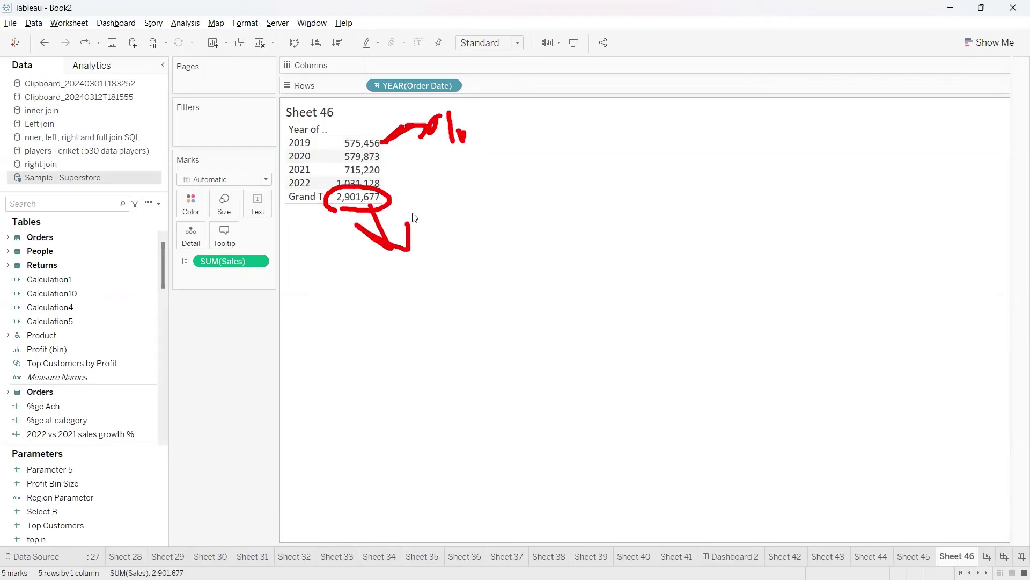
key("Escape")
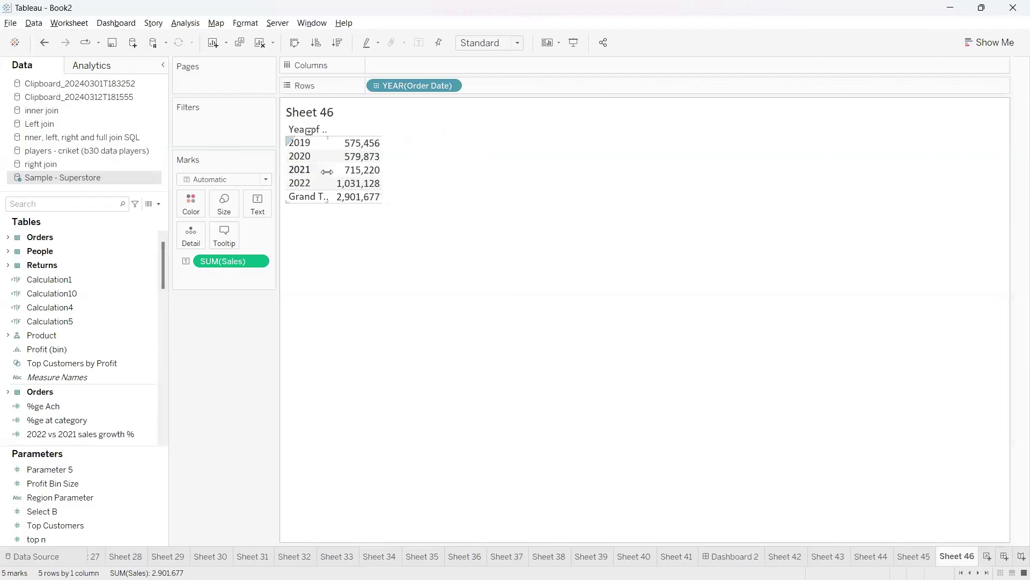
Step: Apply the Percent of Total quick table calculation to SUM(Sales) with the grand total shown
right_click(262, 259)
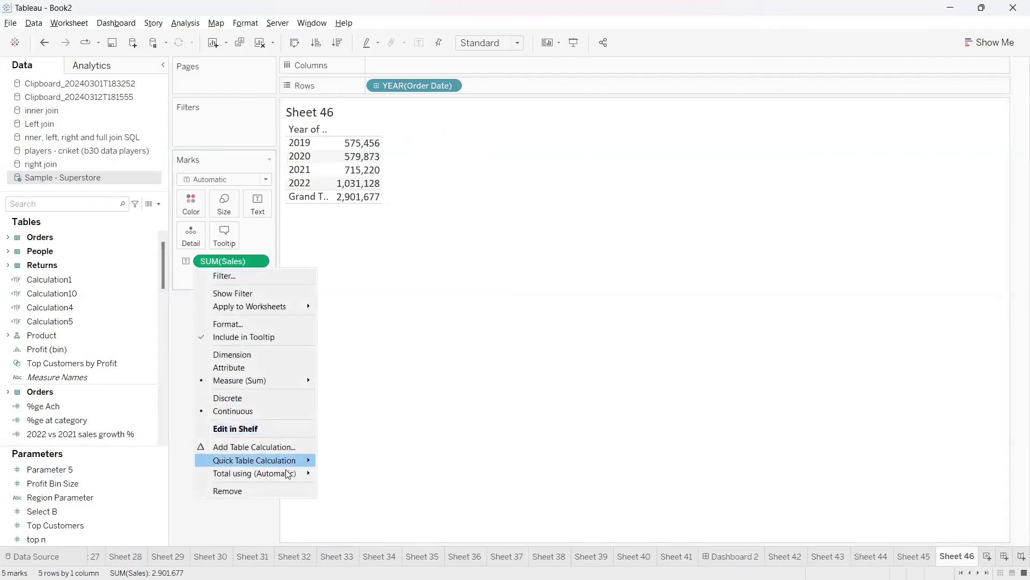
mouse_move(297, 469)
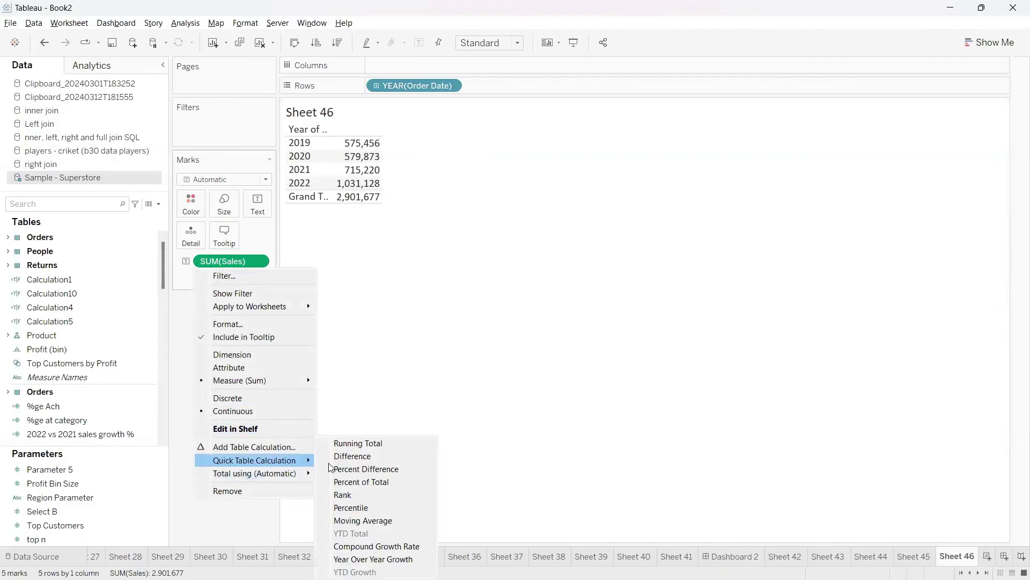
left_click(368, 480)
Step: Create a calculated field containing the percent of total formula taken from the SUM(Sales) pill
left_click(159, 206)
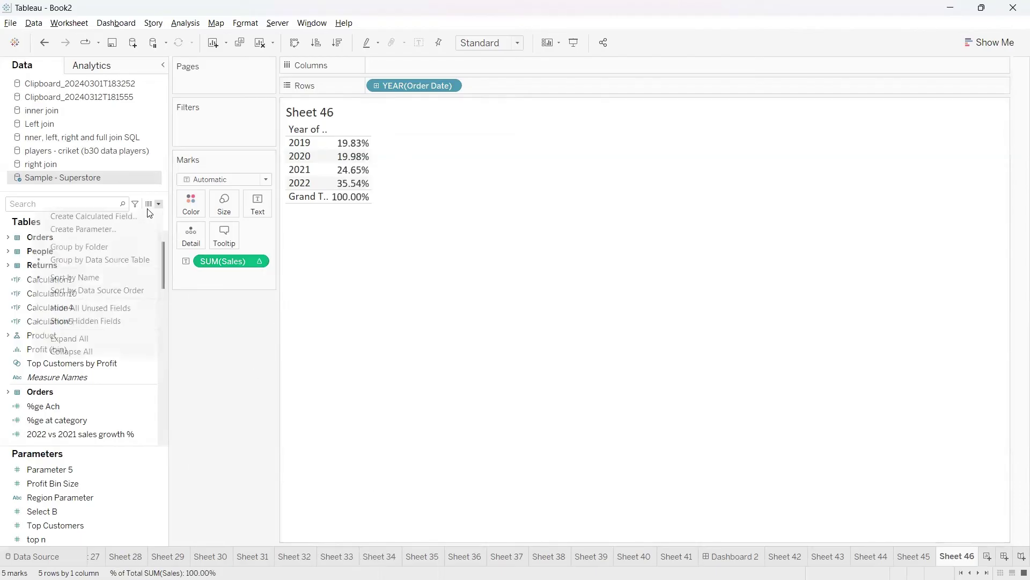
left_click(129, 215)
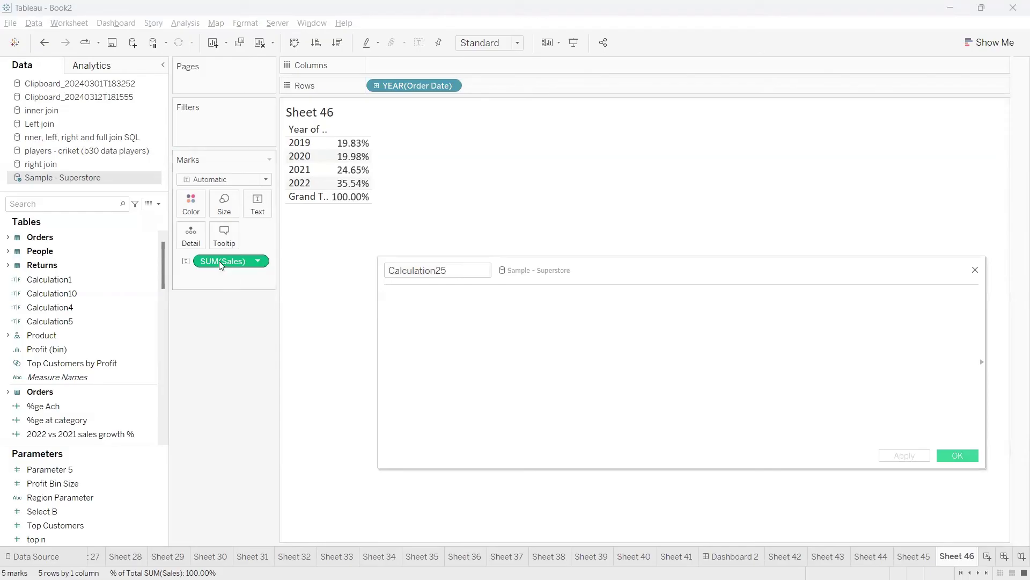
left_click_drag(225, 261, 435, 349)
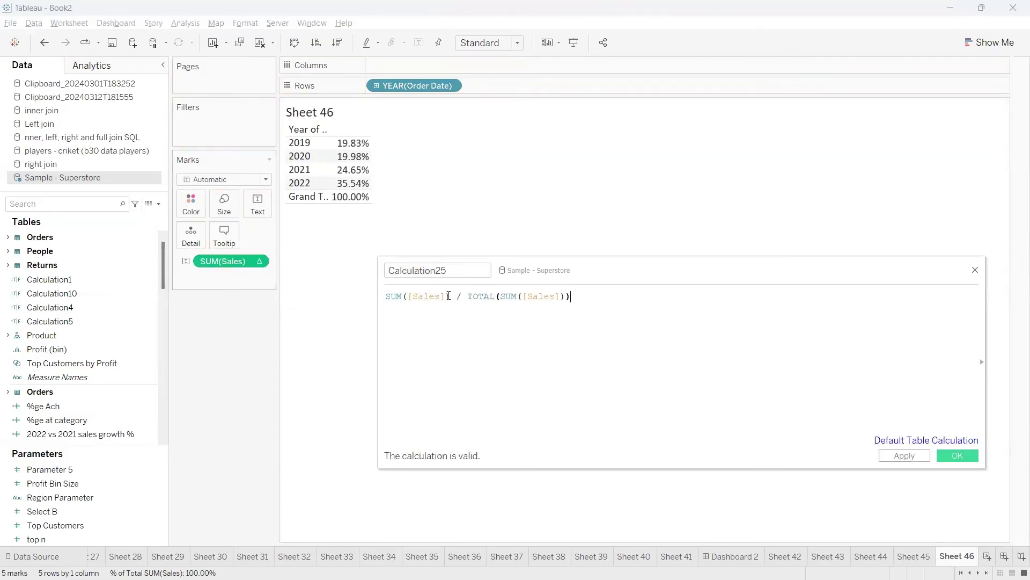
Step: Examine the numerator SUM([Sales]) and the denominator TOTAL(SUM([Sales])) of the formula against the yearly values in the view
left_click_drag(450, 296, 379, 298)
left_click(390, 319)
mouse_move(447, 298)
left_mouse_down()
mouse_move(381, 297)
mouse_move(420, 232)
mouse_move(370, 147)
mouse_move(384, 148)
left_mouse_up()
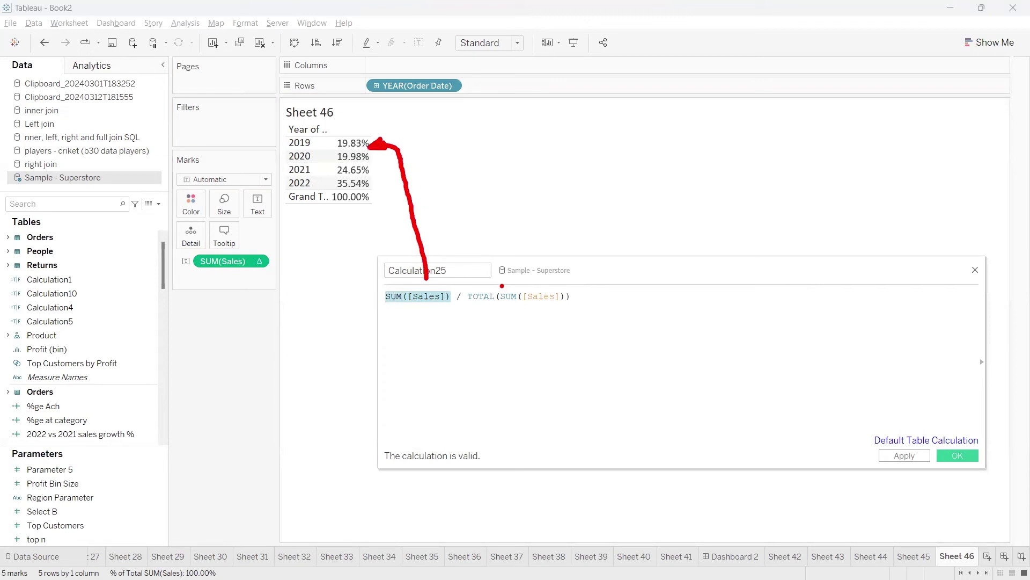
left_click_drag(469, 304, 567, 315)
mouse_move(502, 297)
left_mouse_down()
mouse_move(518, 316)
mouse_move(507, 266)
mouse_move(481, 251)
left_mouse_up()
mouse_move(371, 141)
left_mouse_down()
mouse_move(407, 138)
mouse_move(410, 152)
left_mouse_up()
left_click_drag(379, 166, 440, 167)
left_click_drag(387, 194, 434, 193)
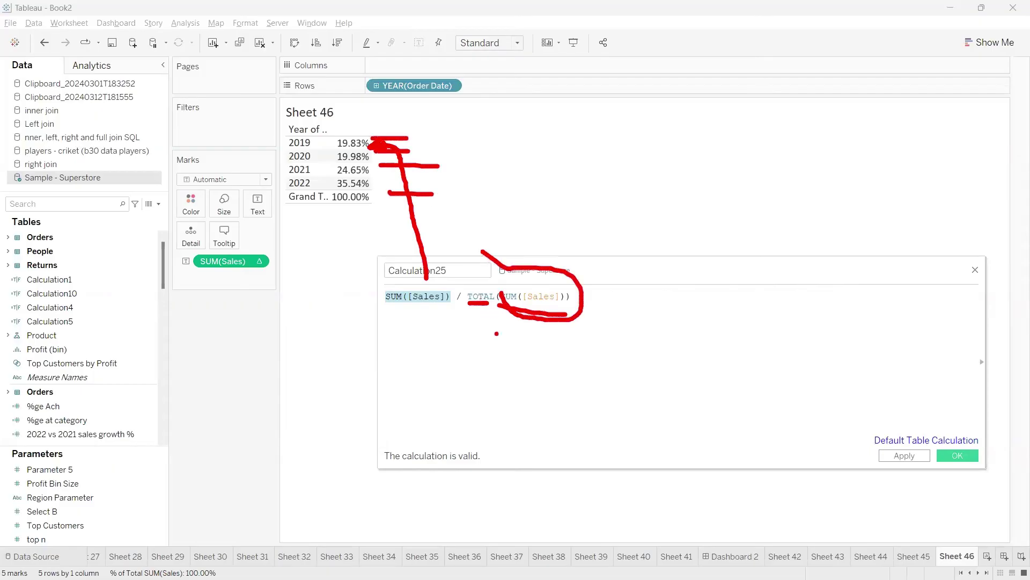
mouse_move(475, 277)
left_mouse_down()
mouse_move(523, 350)
mouse_move(486, 250)
left_mouse_up()
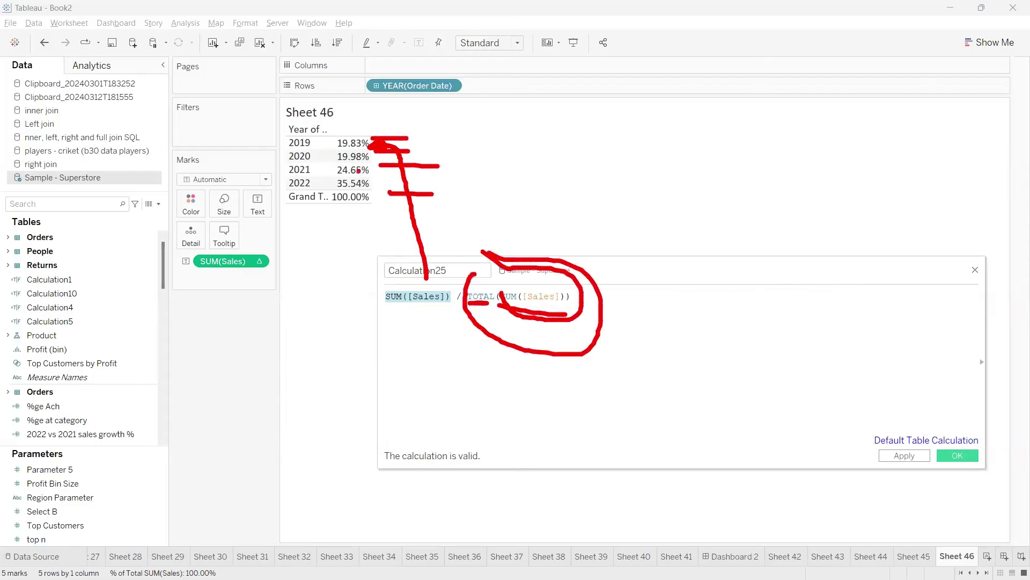
mouse_move(326, 114)
left_mouse_down()
mouse_move(420, 240)
mouse_move(307, 111)
left_mouse_up()
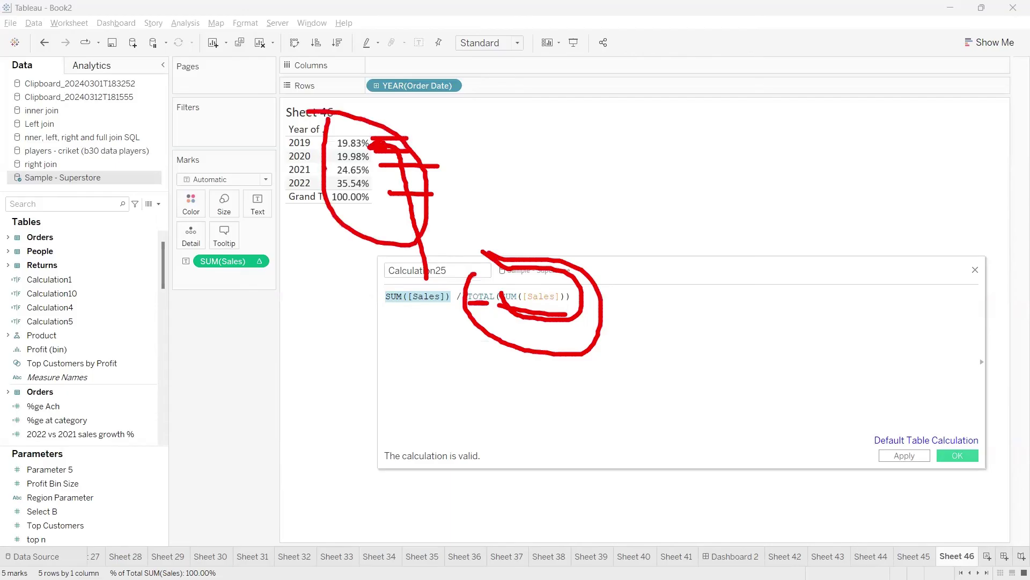
key("Escape")
left_click(572, 300)
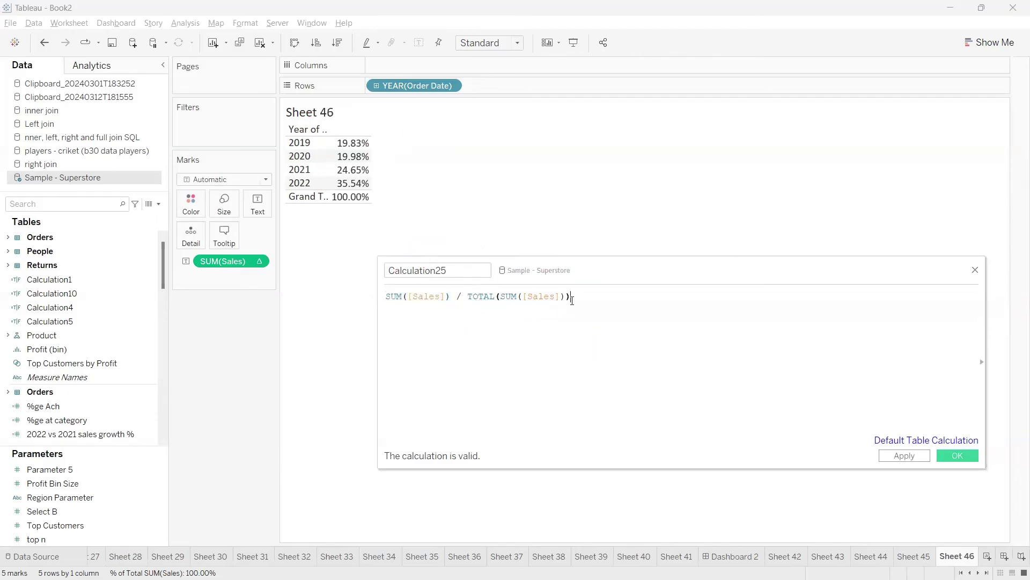
left_click_drag(571, 296, 465, 297)
left_click(470, 312)
Step: Replace TOTAL with WINDOW_SUM in the Calculation25 formula and apply it
double_click(487, 298)
type("window")
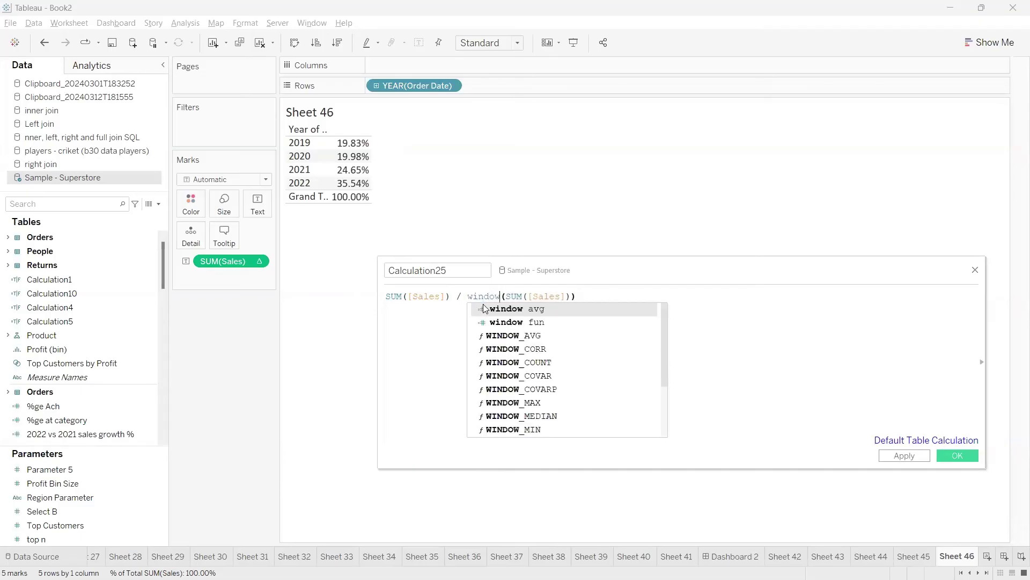
type("_sum")
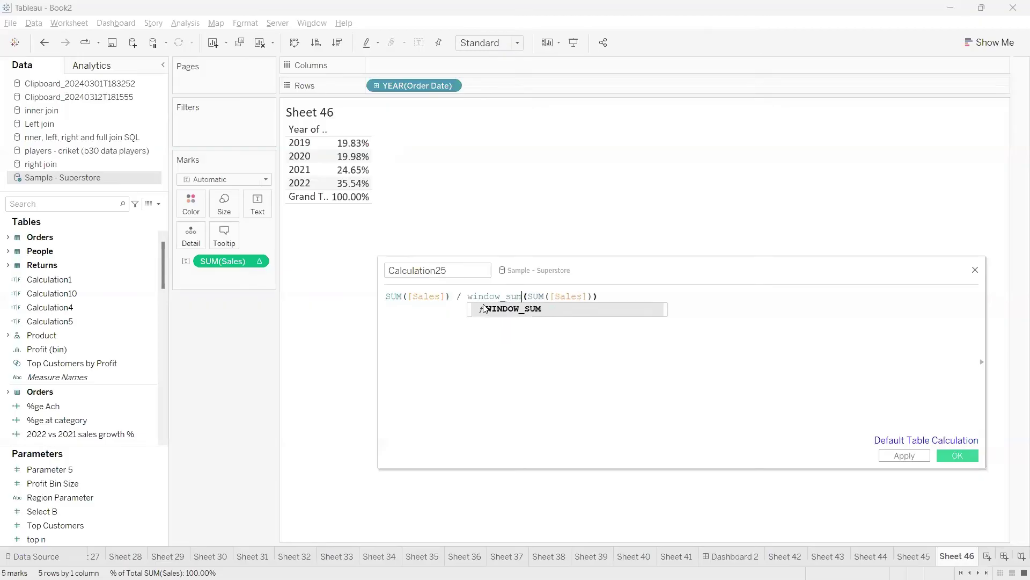
key("Return")
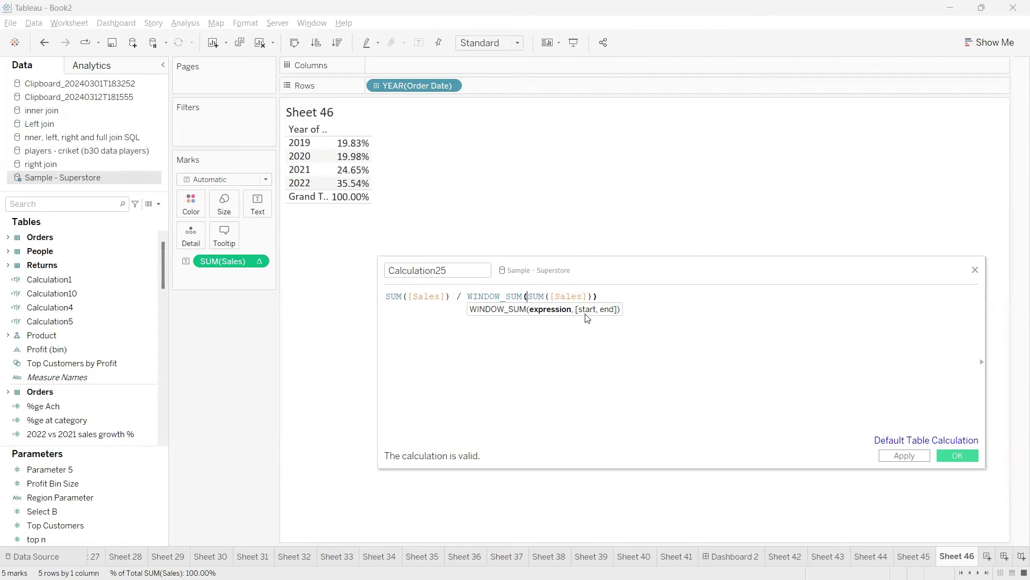
left_click(904, 455)
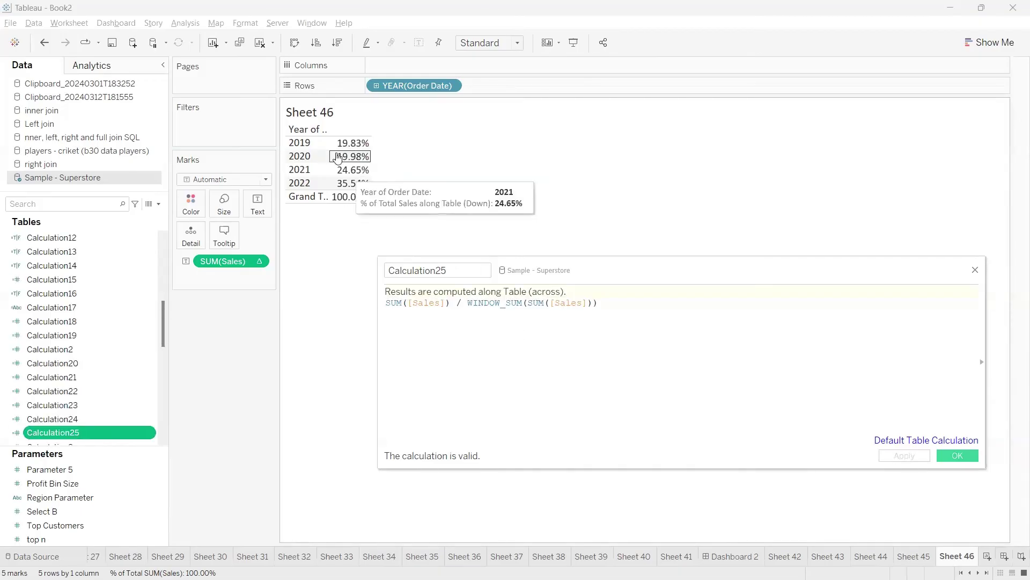
Step: Replace the WINDOW_SUM denominator in Calculation25 with the level of detail expression { FIXED : SUM([Sales]) }
double_click(507, 304)
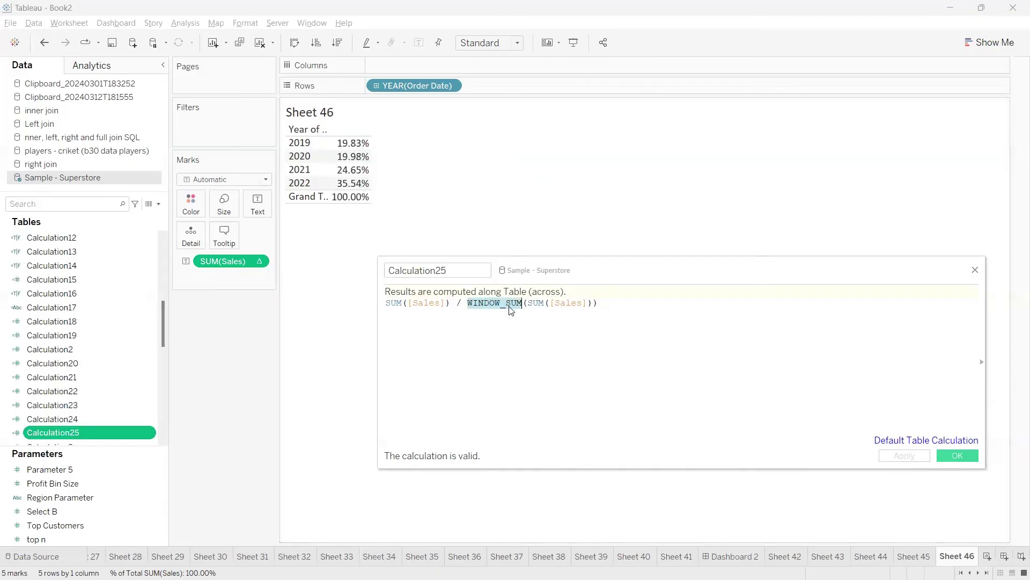
type("fixed")
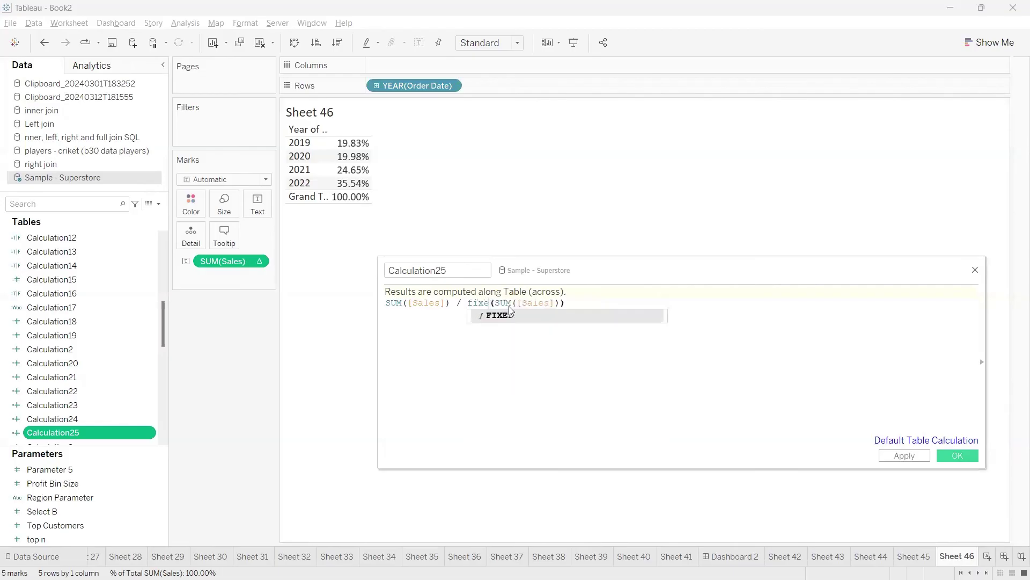
key("Return")
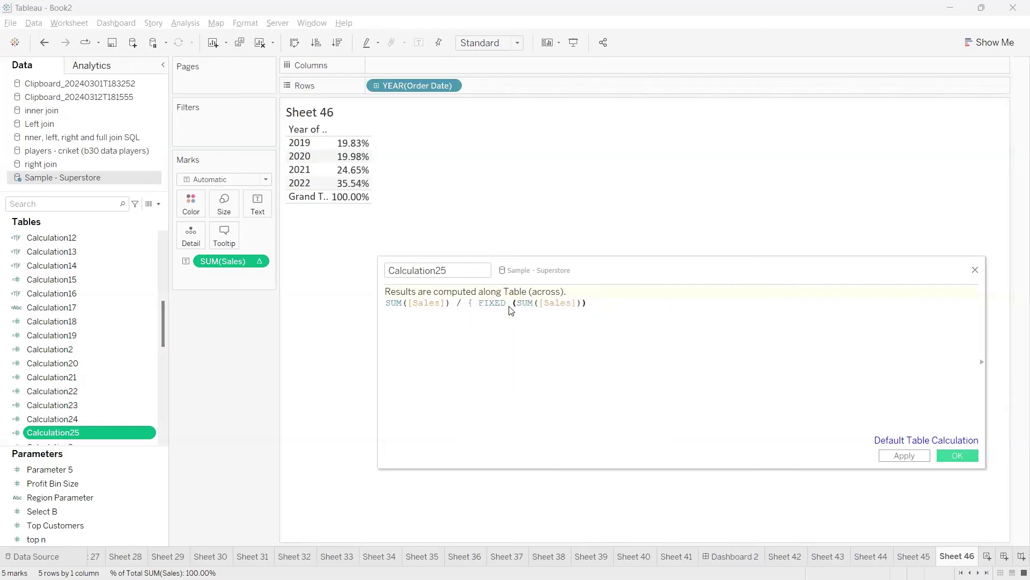
type(": ")
type(" }")
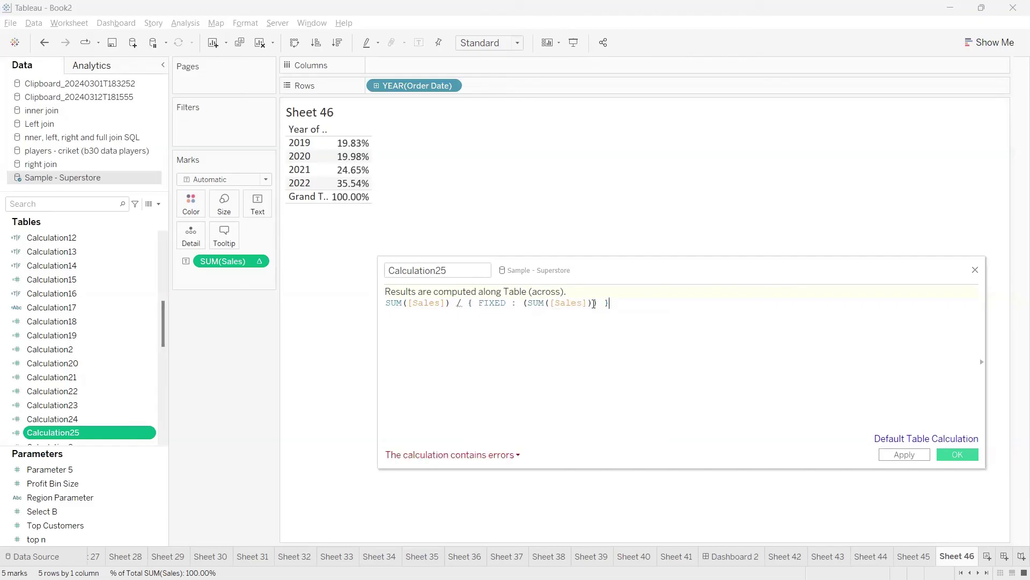
left_click(596, 303)
key("Delete")
key("BackSpace")
Step: Wrap the FIXED expression in SUM( ) so it aggregates, and save Calculation25
left_click(469, 303)
type("SUM(")
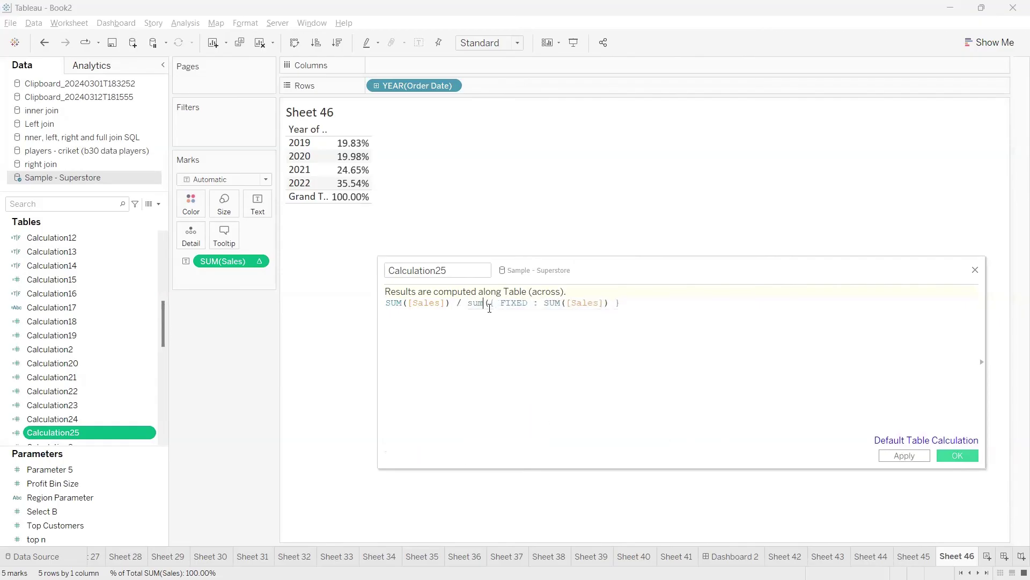
left_click(624, 302)
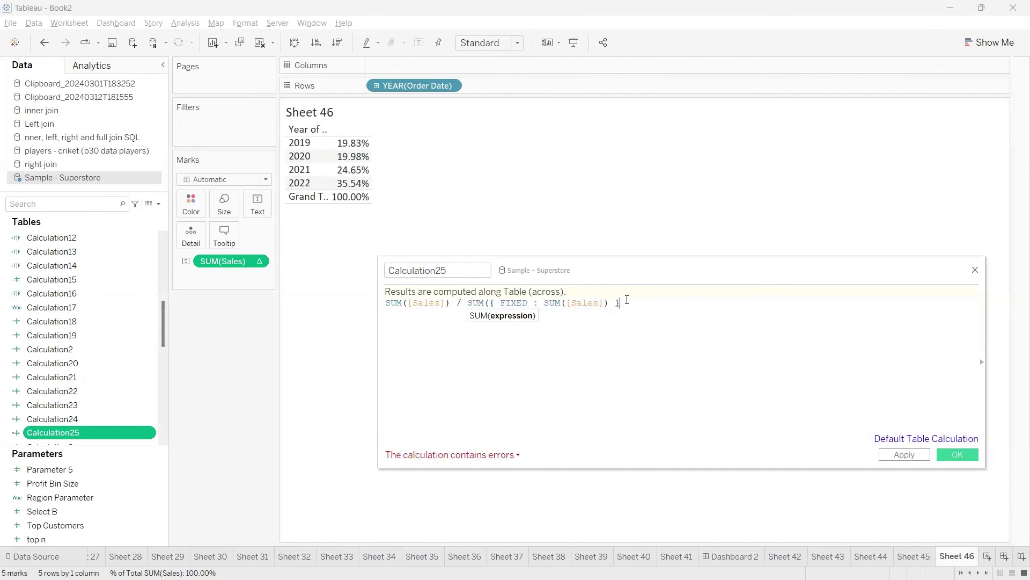
type(")")
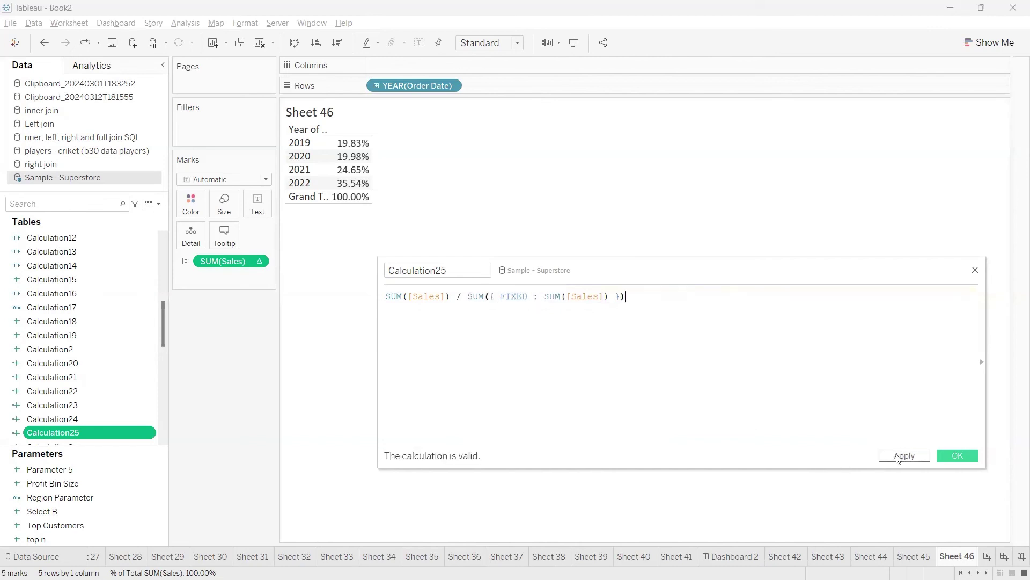
left_click(903, 456)
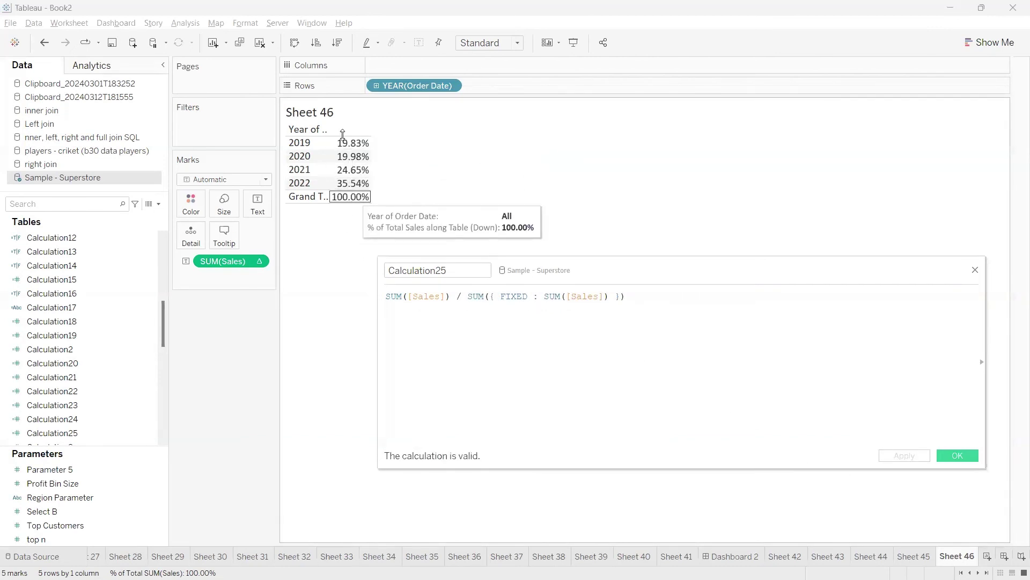
left_click(956, 456)
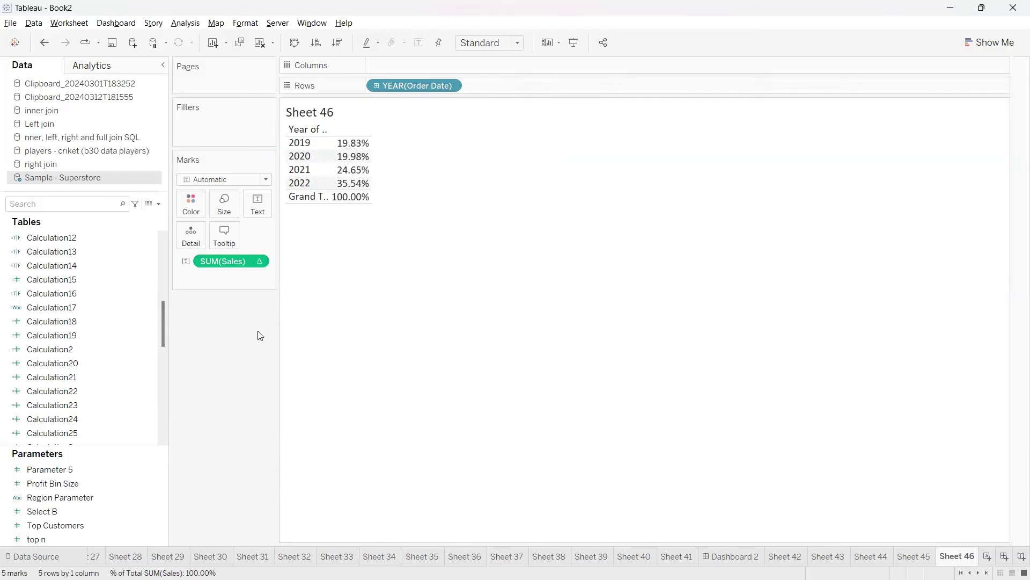
Step: Review the quick table calculation types available for SUM(Sales), including Rank, without applying one
left_click(260, 261)
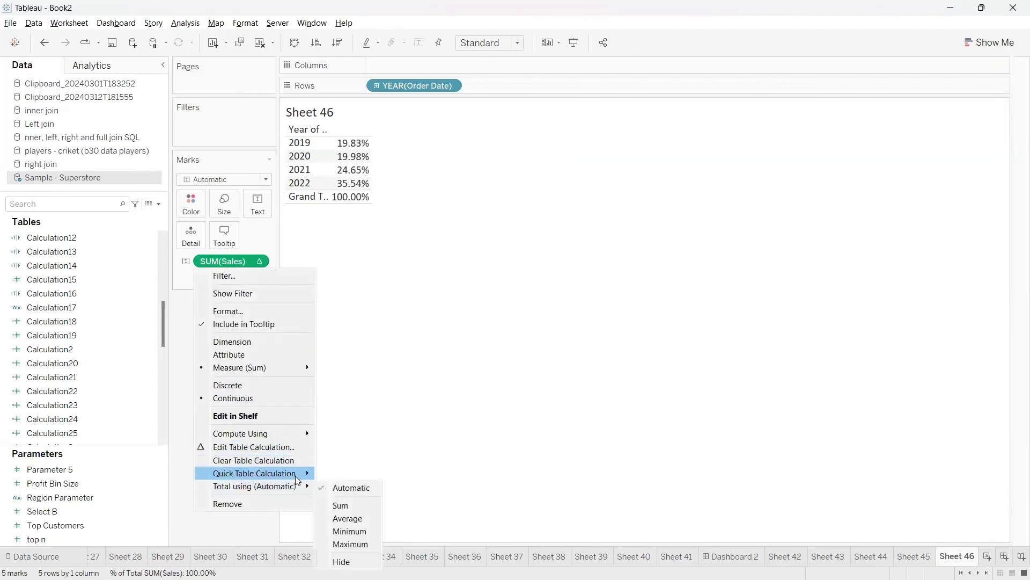
mouse_move(306, 473)
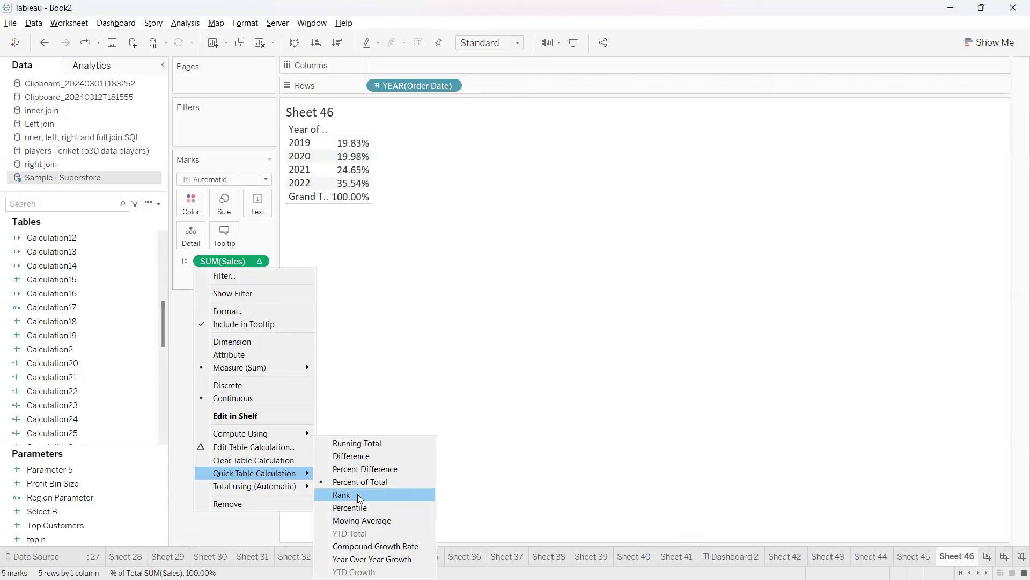
left_click(399, 370)
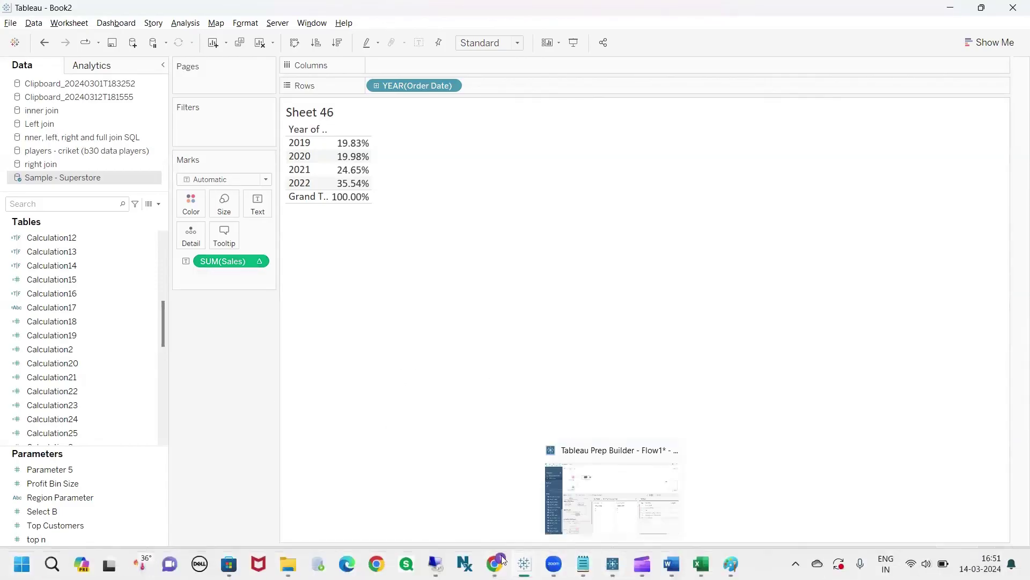
Step: Switch to the Tableau notes page in Chrome, collapse Quick Table Calculations options and expand the Window Functions section
left_click(499, 563)
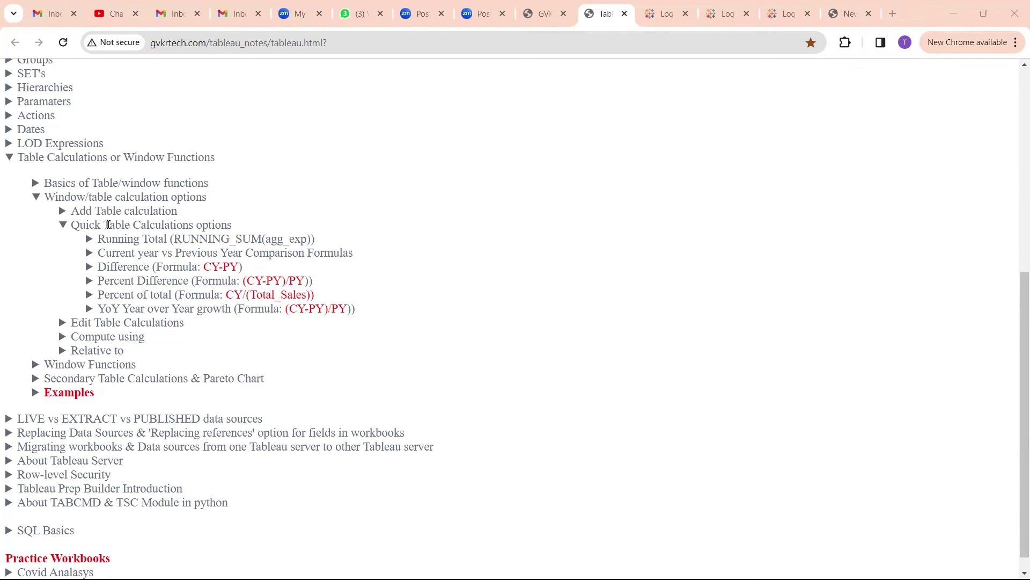
left_click(109, 225)
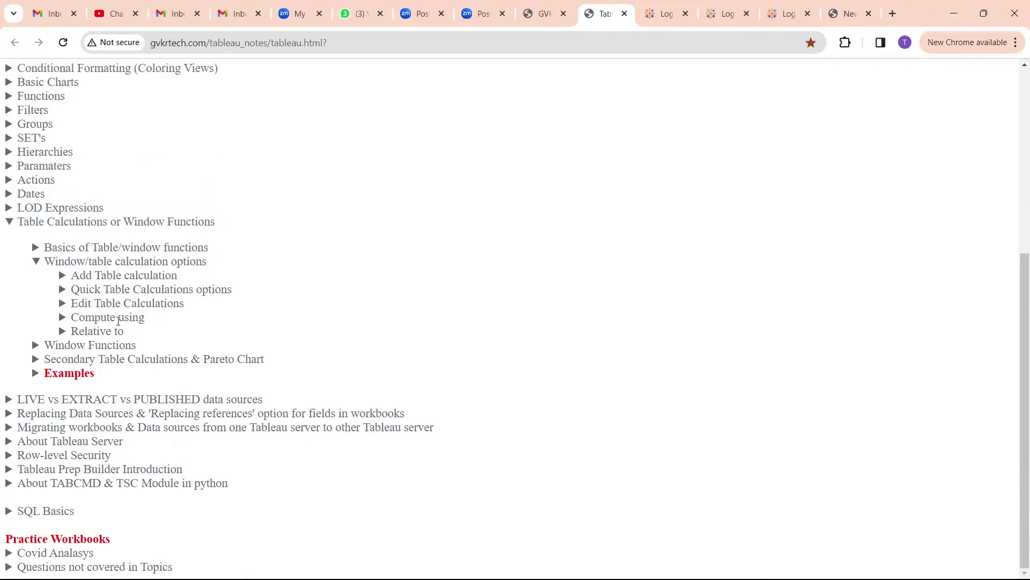
left_click(110, 345)
scroll(110, 345, "down", 2)
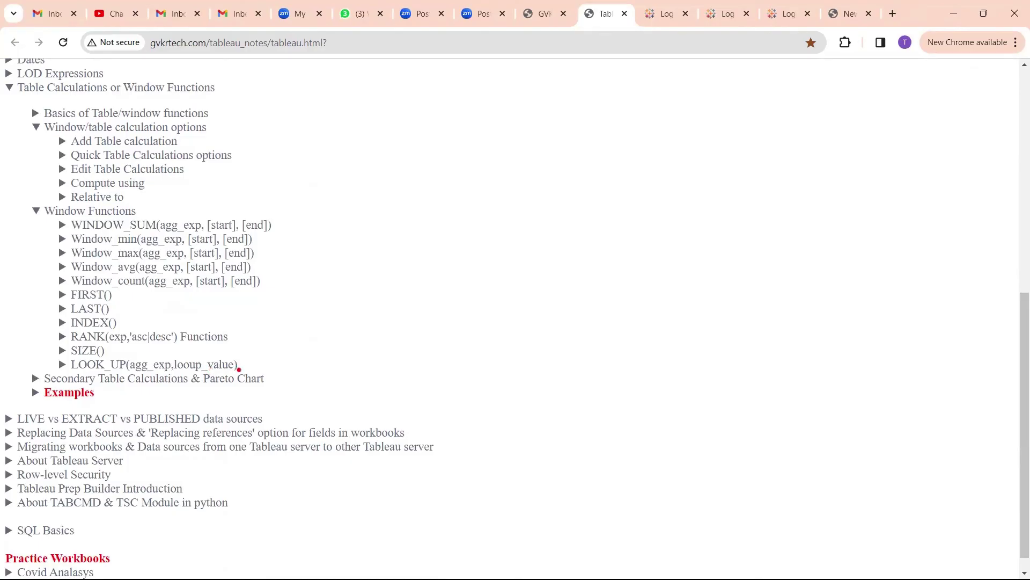
Step: Examine the LOOK_UP function's arguments, marking offset -1 as Lag and +1 as Lead, and clear the markings
mouse_move(246, 365)
left_mouse_down()
mouse_move(283, 363)
mouse_move(278, 355)
mouse_move(288, 370)
mouse_move(334, 355)
left_mouse_up()
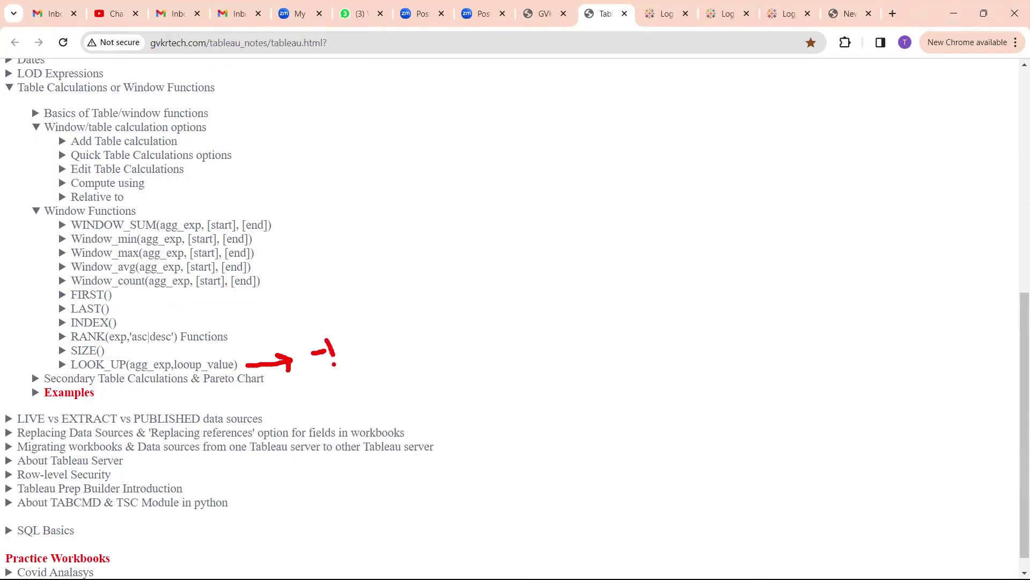
mouse_move(401, 328)
left_mouse_down()
mouse_move(431, 320)
mouse_move(424, 343)
left_mouse_up()
left_click_drag(440, 302, 450, 329)
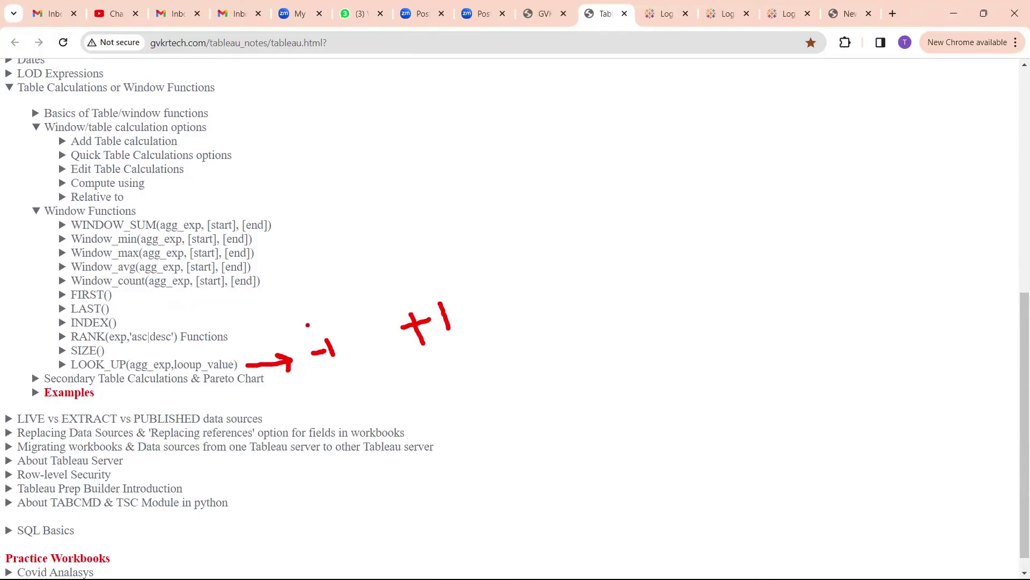
mouse_move(308, 327)
left_mouse_down()
mouse_move(321, 278)
mouse_move(309, 275)
mouse_move(327, 292)
left_mouse_up()
left_click_drag(309, 239, 334, 258)
mouse_move(357, 228)
left_mouse_down()
mouse_move(344, 237)
mouse_move(358, 246)
mouse_move(343, 215)
mouse_move(322, 229)
mouse_move(346, 216)
left_mouse_up()
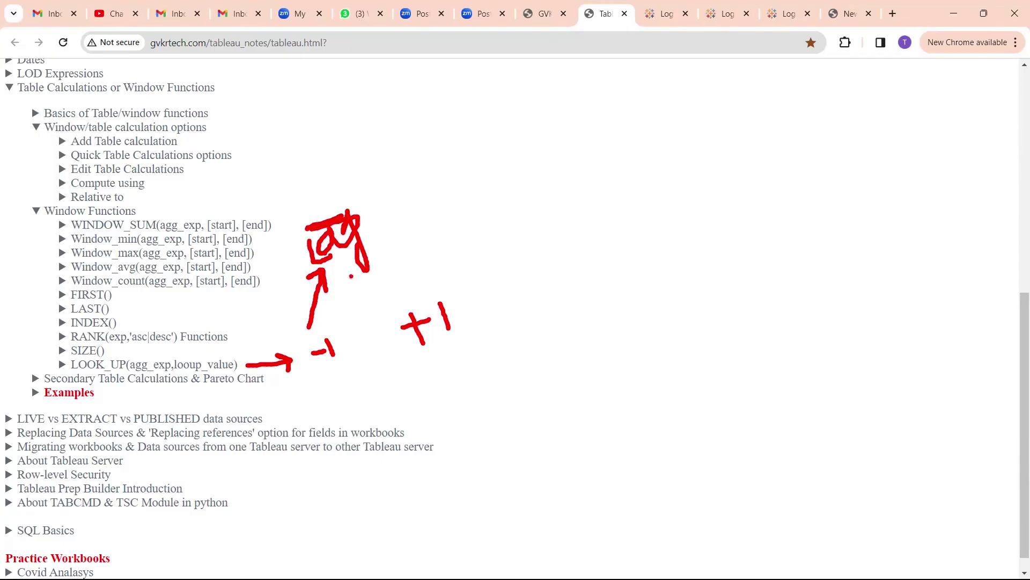
mouse_move(411, 295)
left_mouse_down()
mouse_move(394, 351)
mouse_move(467, 309)
mouse_move(401, 295)
mouse_move(524, 266)
mouse_move(493, 275)
mouse_move(502, 283)
left_mouse_up()
mouse_move(539, 243)
left_mouse_down()
mouse_move(564, 256)
mouse_move(637, 228)
mouse_move(669, 244)
left_mouse_up()
left_click_drag(85, 371, 165, 374)
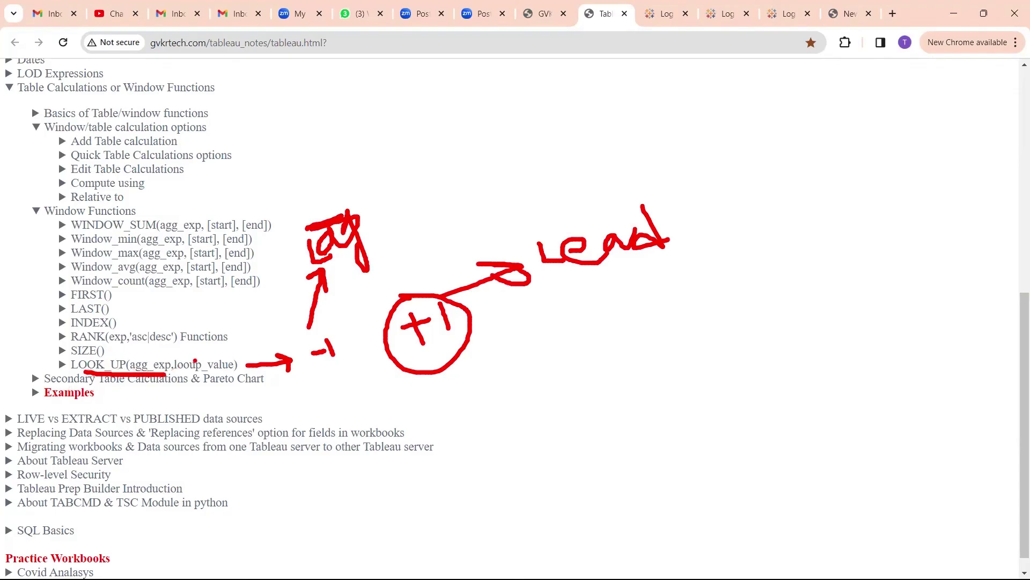
mouse_move(195, 360)
left_mouse_down()
mouse_move(228, 349)
mouse_move(226, 363)
mouse_move(243, 333)
mouse_move(253, 354)
mouse_move(236, 352)
left_mouse_up()
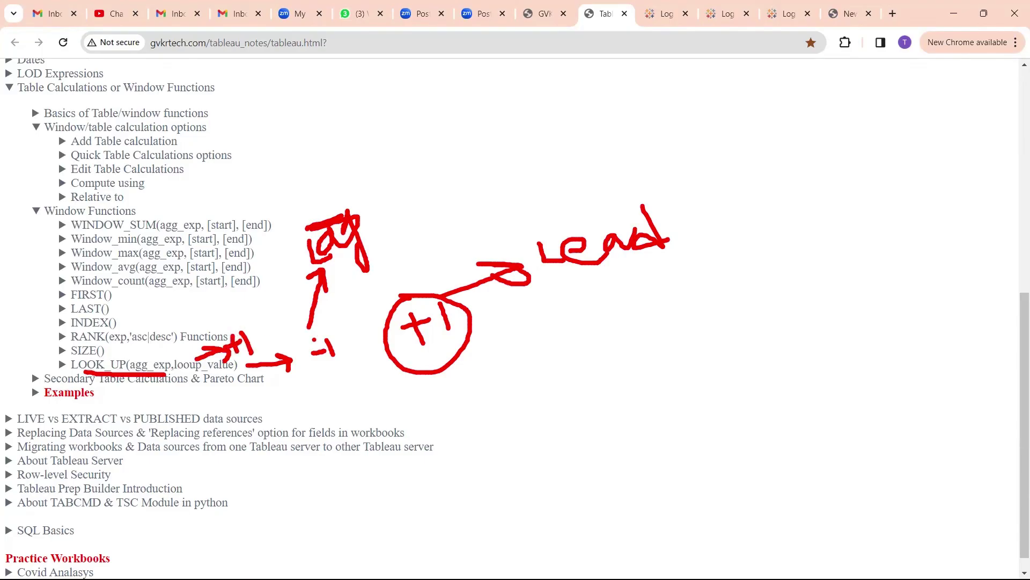
left_click_drag(312, 329, 323, 285)
key("Escape")
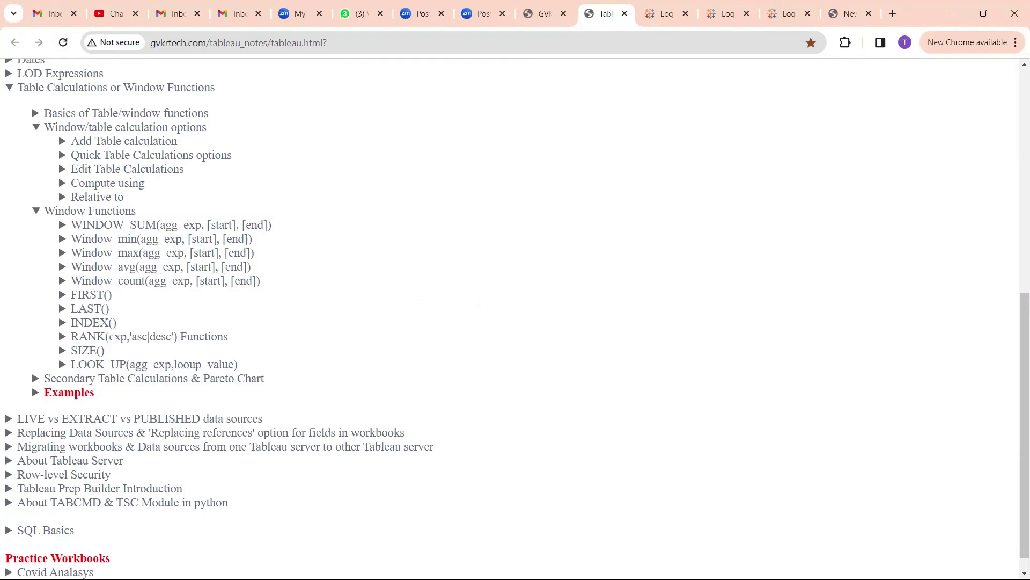
Step: Expand the RANK(exp,'asc|desc') Functions topic and examine its table comparing RANK, RANK_DENSE, RANK_MODIFIED and RANK_UNIQUE
left_click_drag(223, 337, 71, 338)
scroll(239, 290, "down", 4)
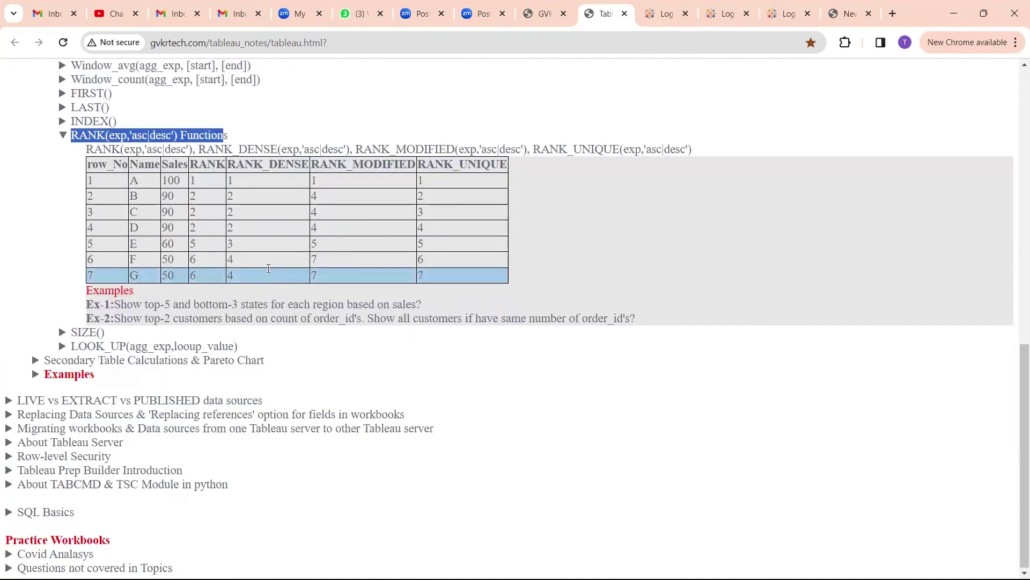